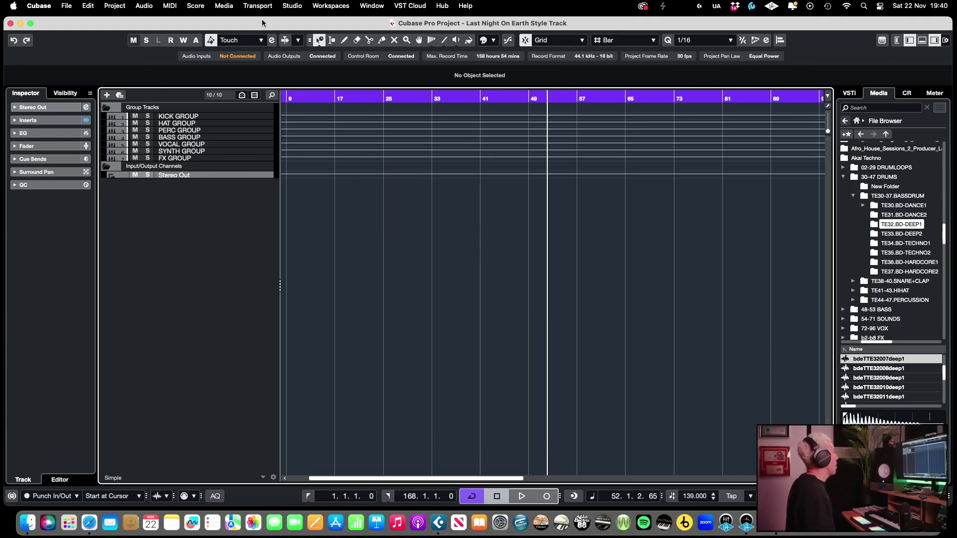
Add a Kontakt 8 instrument track from the VST Instruments rack, with all MIDI inputs and output to Stereo Out
{"action": "left_click", "coordinate": [293, 5]}
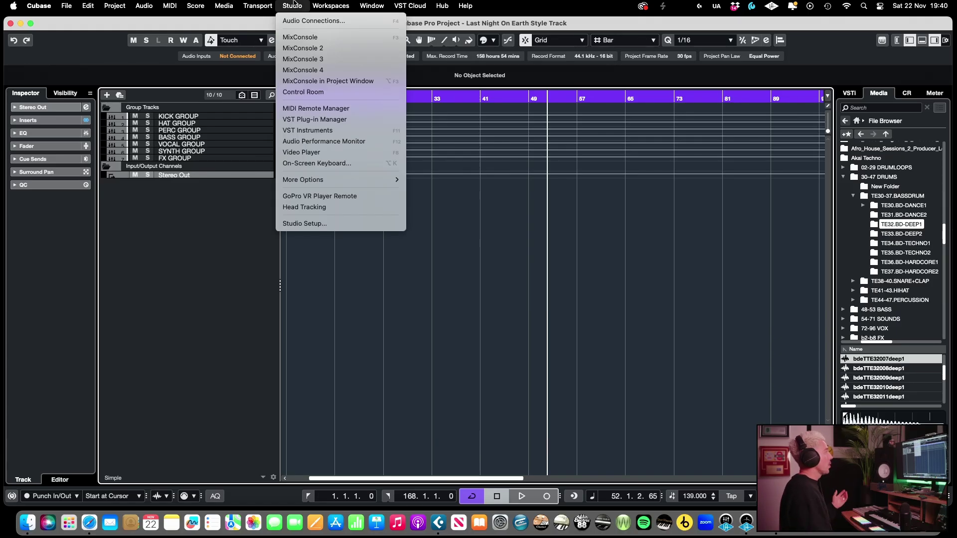
{"action": "left_click", "coordinate": [310, 129]}
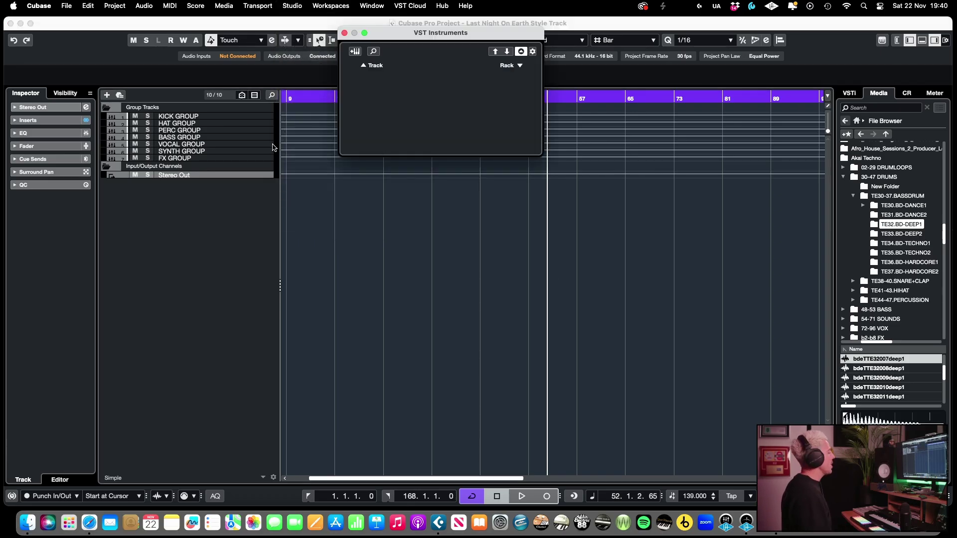
{"action": "left_click", "coordinate": [365, 69]}
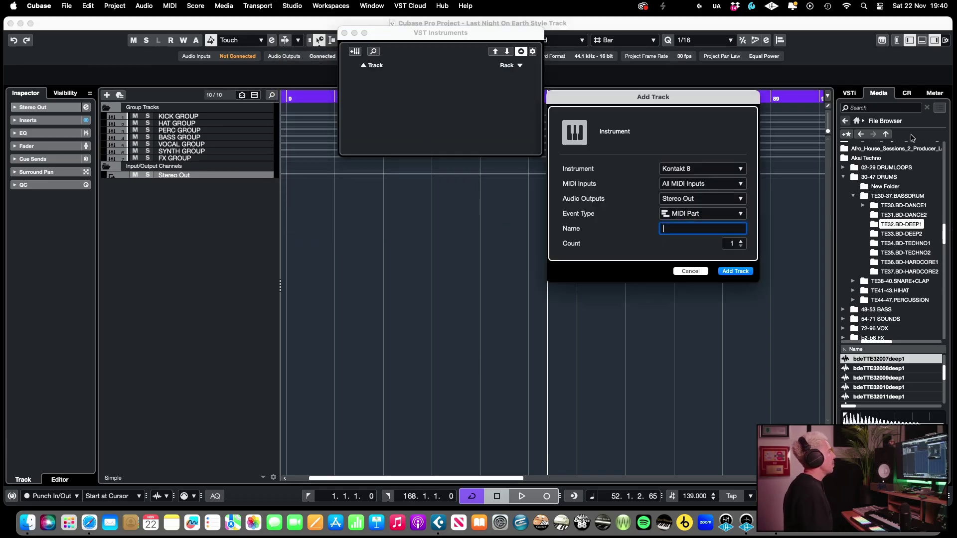
{"action": "left_click", "coordinate": [736, 271]}
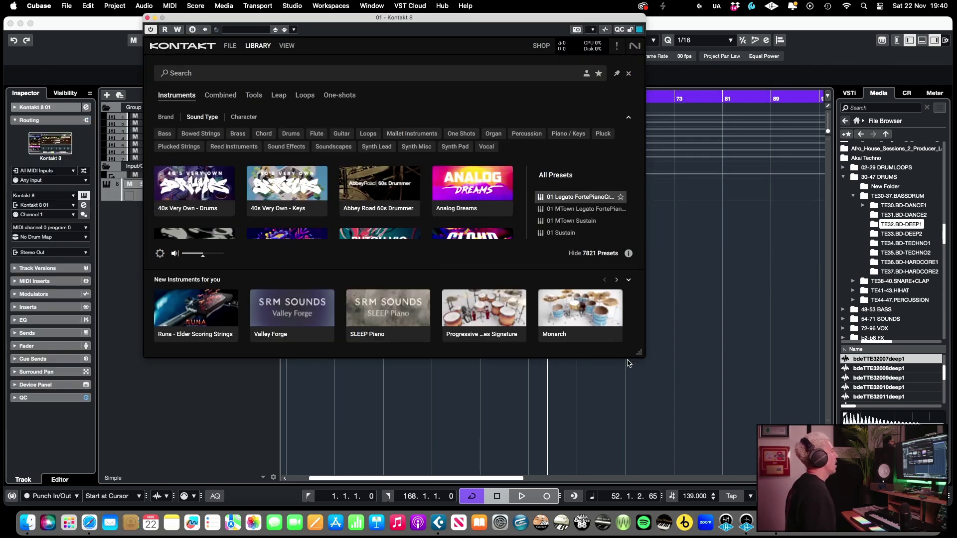
Enlarge the Kontakt window and load the Utopia instrument from the library
{"action": "left_click_drag", "start_coordinate": [639, 356], "coordinate": [892, 532]}
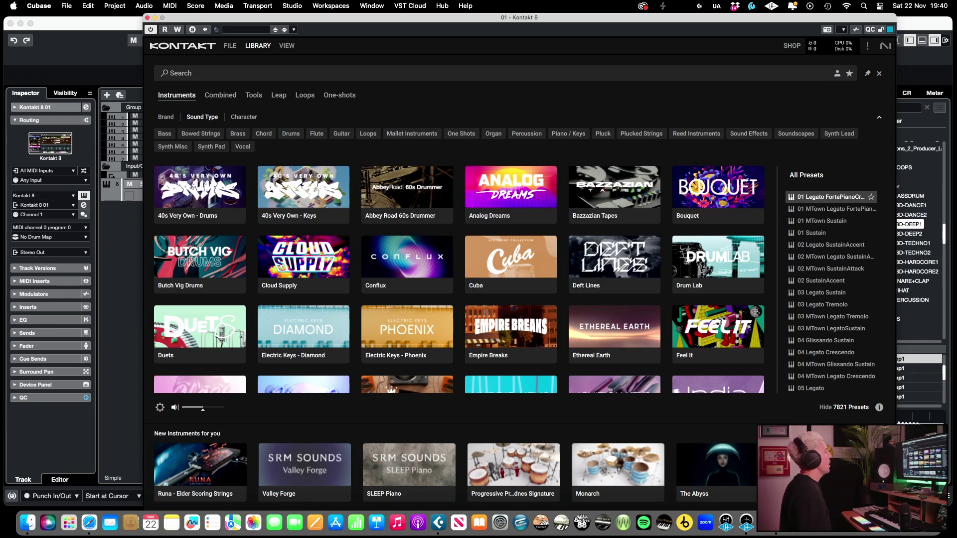
{"action": "scroll", "coordinate": [566, 341], "scroll_direction": "down", "scroll_amount": 3}
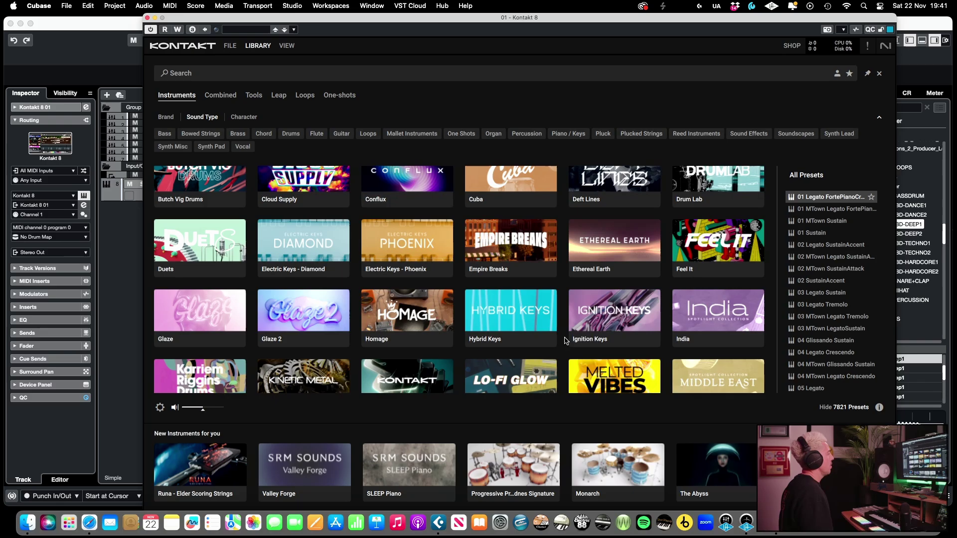
{"action": "scroll", "coordinate": [565, 340], "scroll_direction": "down", "scroll_amount": 10}
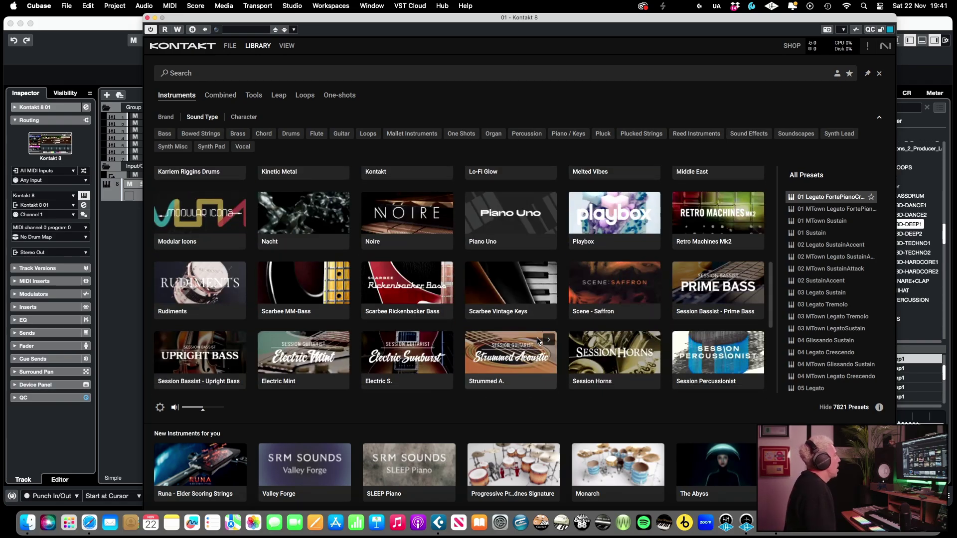
{"action": "scroll", "coordinate": [538, 341], "scroll_direction": "down", "scroll_amount": 8}
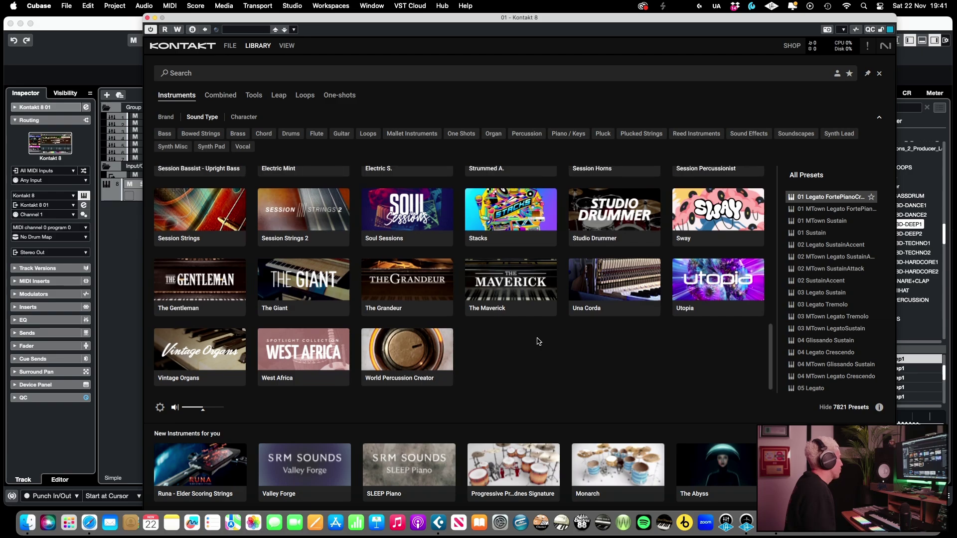
{"action": "left_click", "coordinate": [710, 309]}
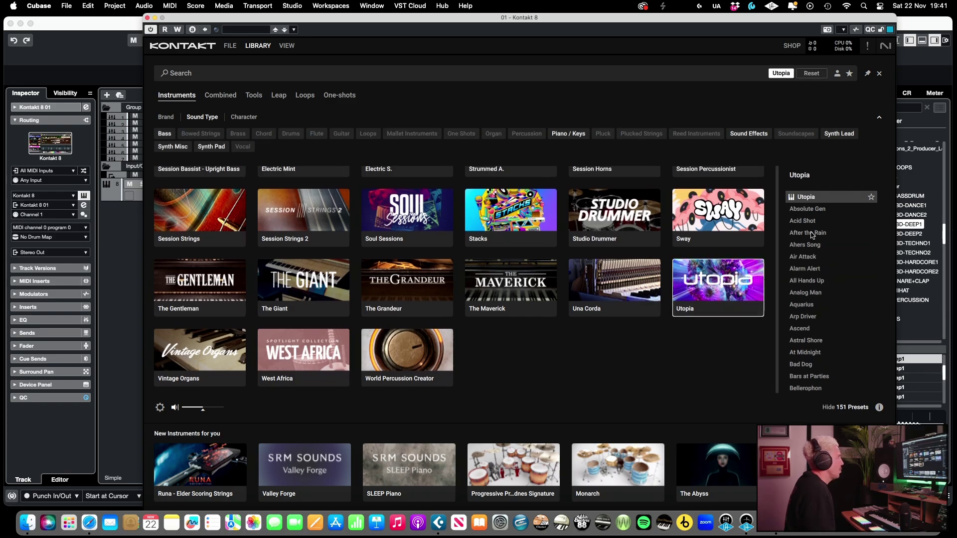
{"action": "double_click", "coordinate": [861, 280]}
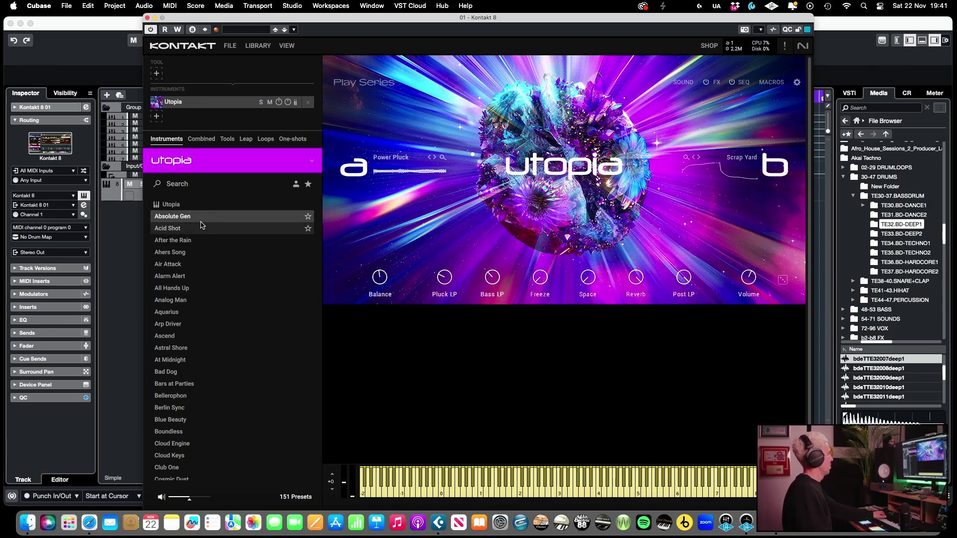
Audition the Utopia presets Acid Shot, After the Rain, Air Attack, Alarm Alert, Aquarius, Arp Driver, Ascend and Astral Shore
{"action": "scroll", "coordinate": [202, 225], "scroll_direction": "down", "scroll_amount": 1}
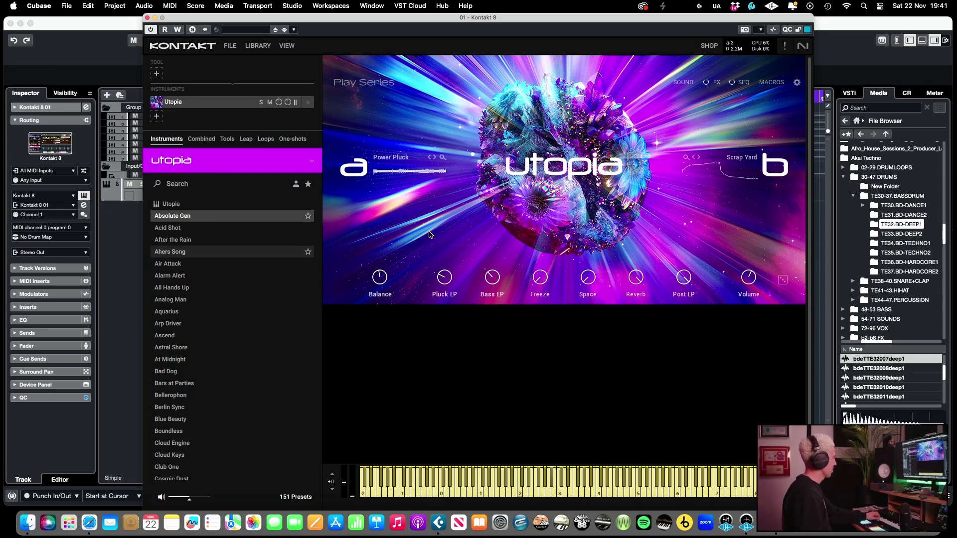
{"action": "left_click", "coordinate": [235, 228]}
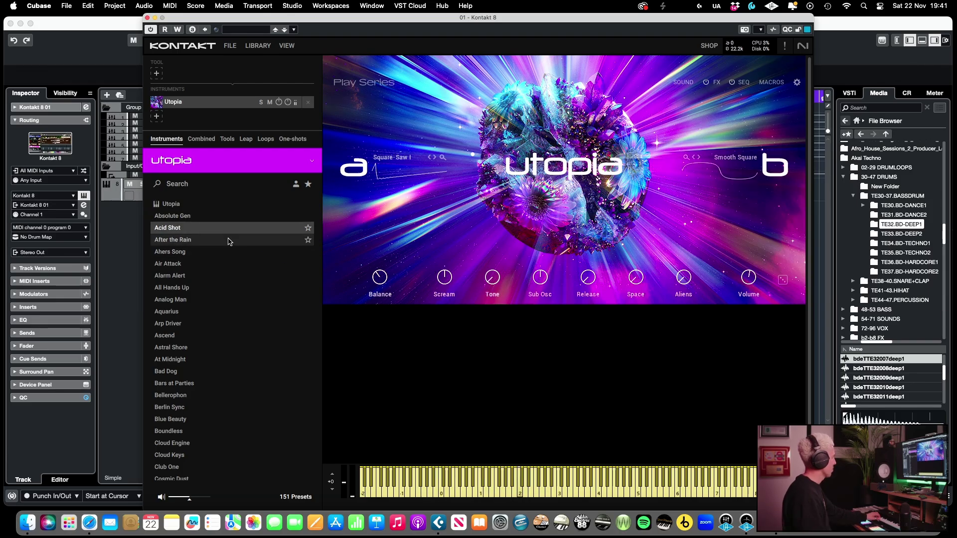
{"action": "left_click", "coordinate": [229, 241]}
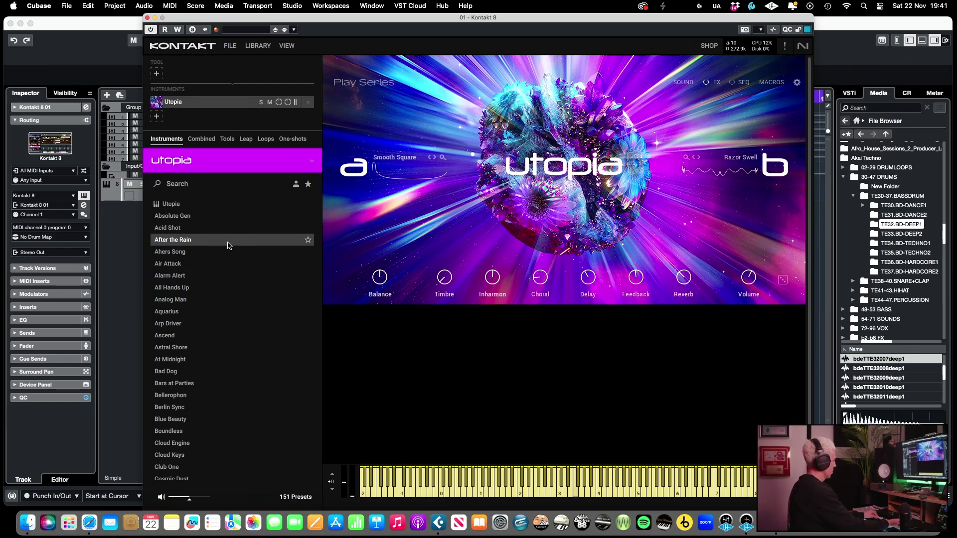
{"action": "left_click", "coordinate": [219, 263]}
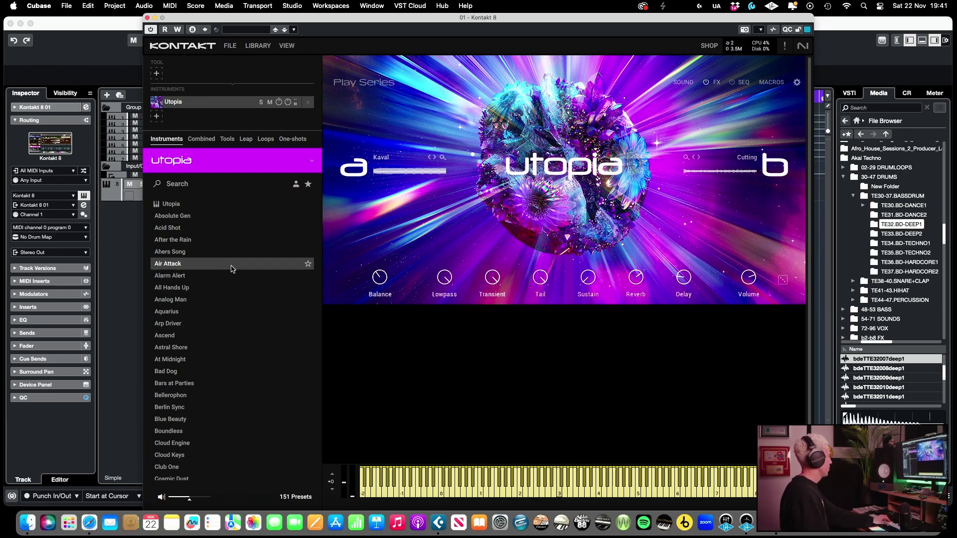
{"action": "left_click", "coordinate": [226, 277]}
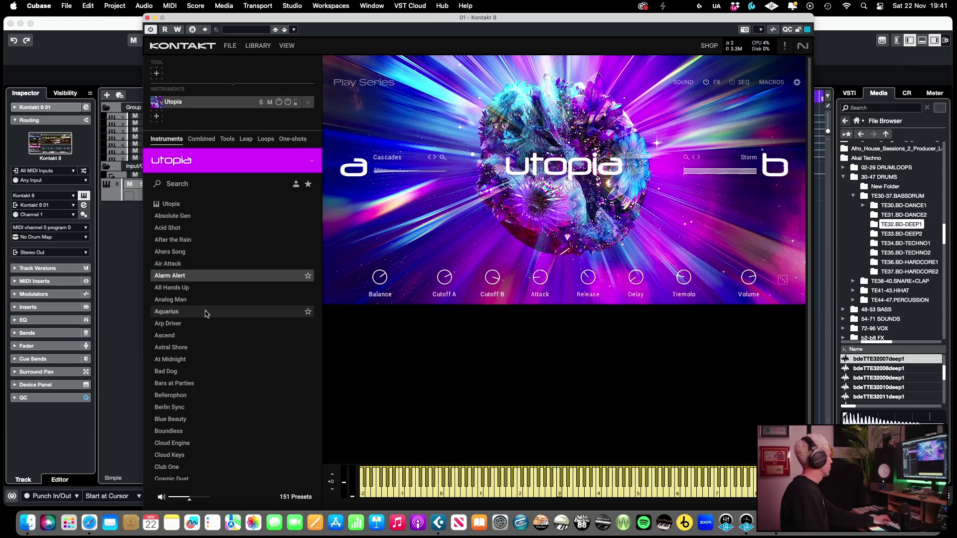
{"action": "left_click", "coordinate": [235, 312]}
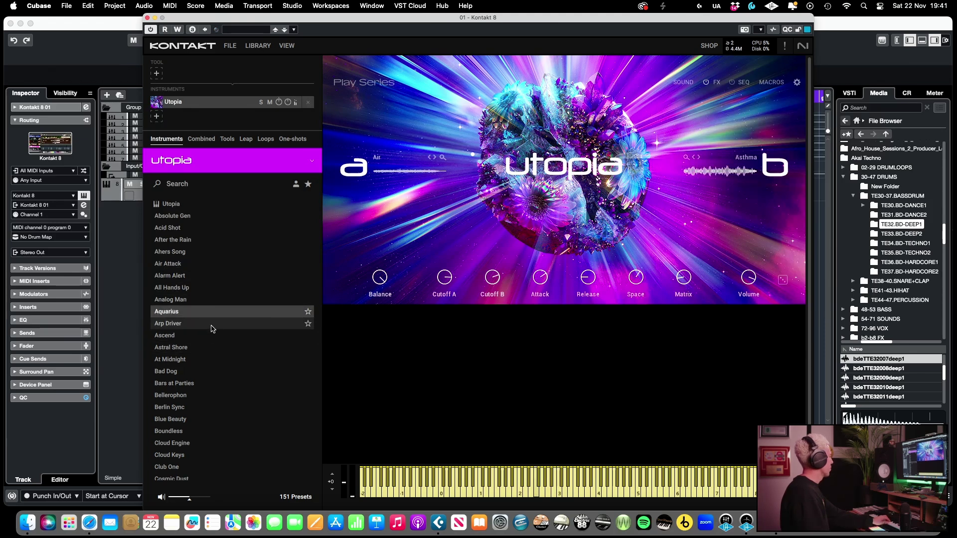
{"action": "left_click", "coordinate": [212, 329]}
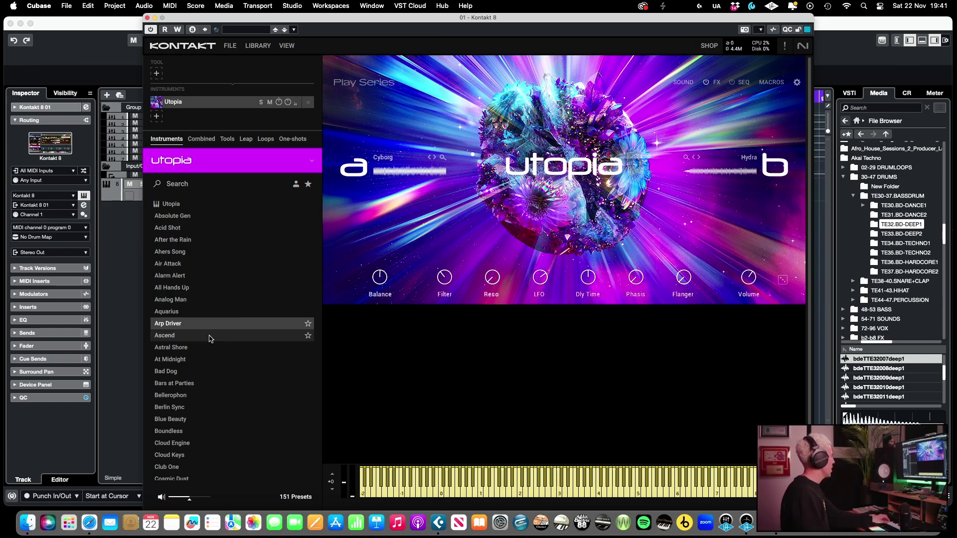
{"action": "left_click", "coordinate": [209, 337]}
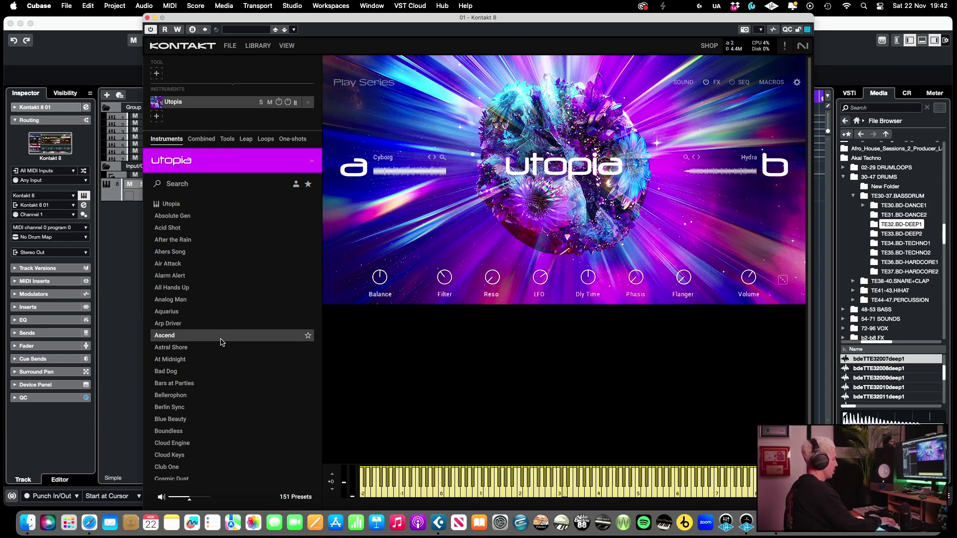
{"action": "left_click", "coordinate": [221, 339]}
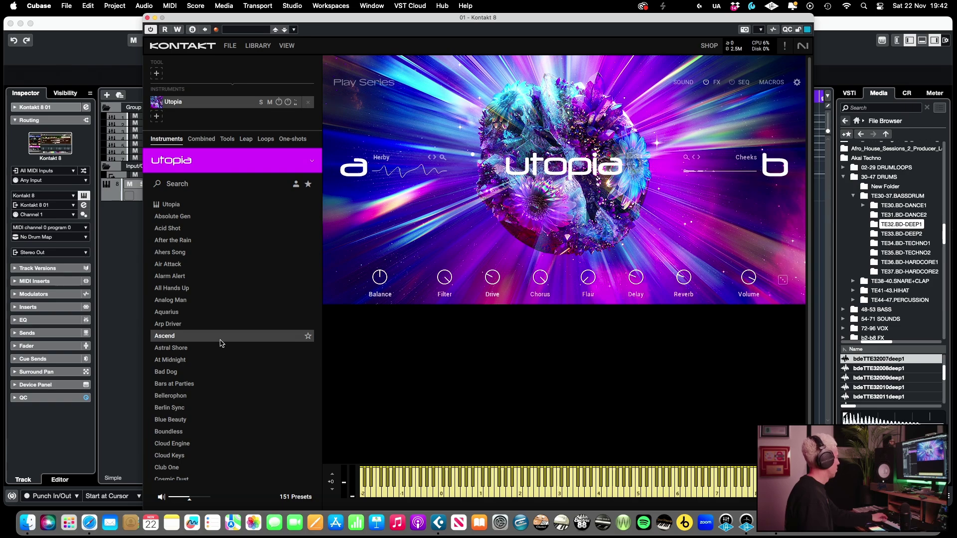
{"action": "left_click", "coordinate": [215, 349]}
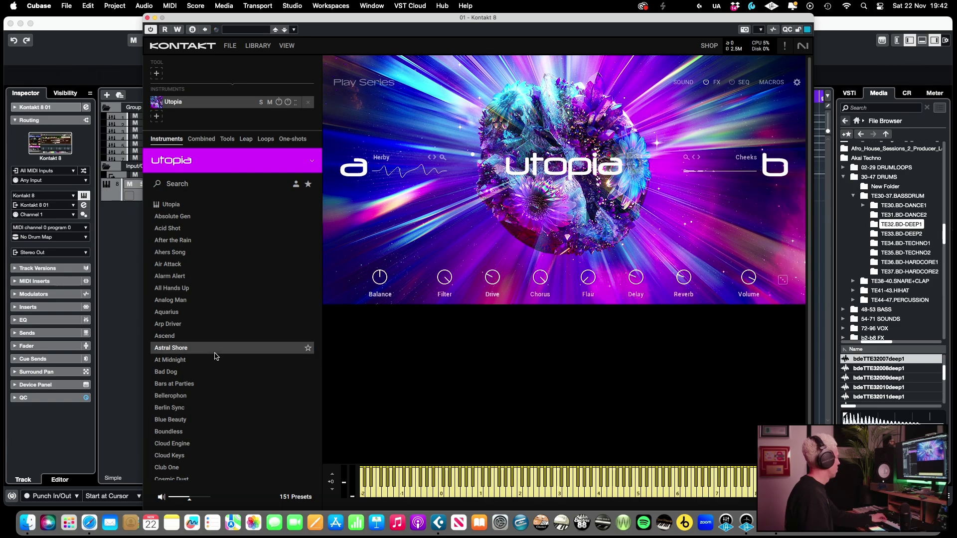
Audition the Utopia presets Cloud Keys, Cosmic Dust, Cybernetic Waves, Diving Deep, and Dreams and Dramas
{"action": "scroll", "coordinate": [224, 393], "scroll_direction": "down", "scroll_amount": 3}
{"action": "left_click", "coordinate": [226, 400]}
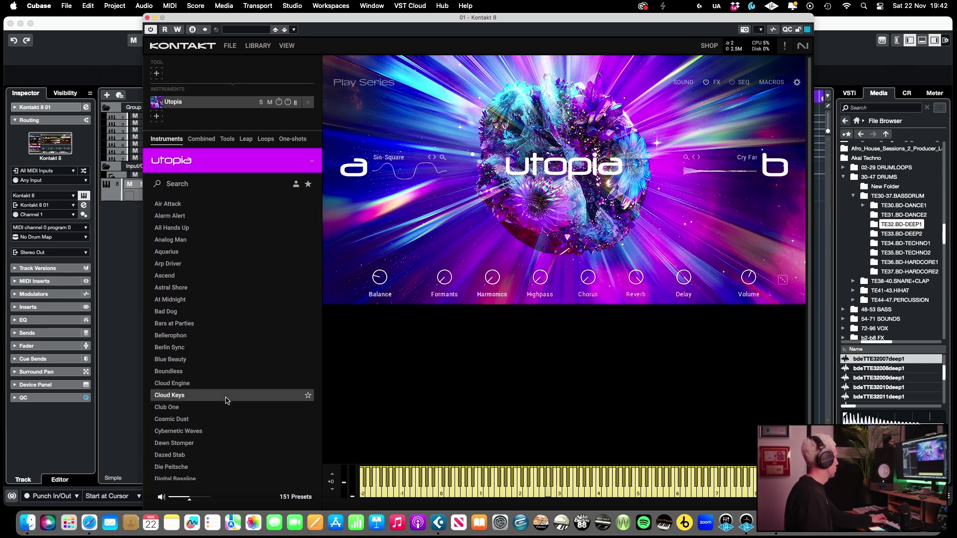
{"action": "left_click", "coordinate": [249, 424]}
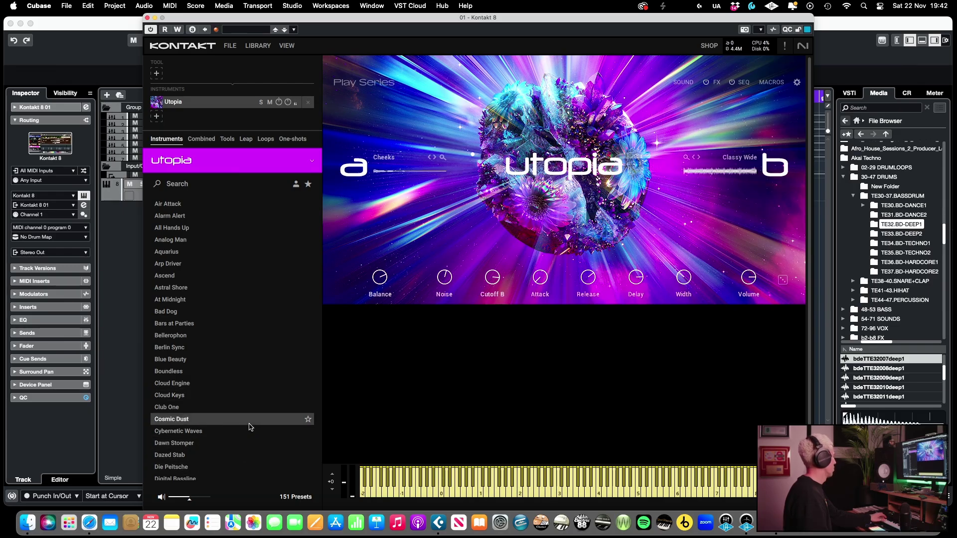
{"action": "left_click", "coordinate": [253, 432]}
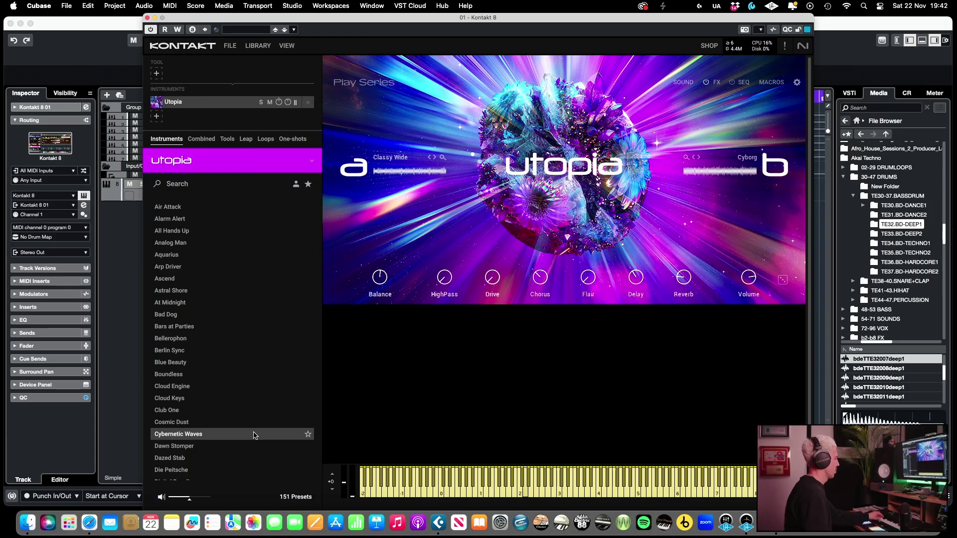
{"action": "scroll", "coordinate": [254, 435], "scroll_direction": "down", "scroll_amount": 3}
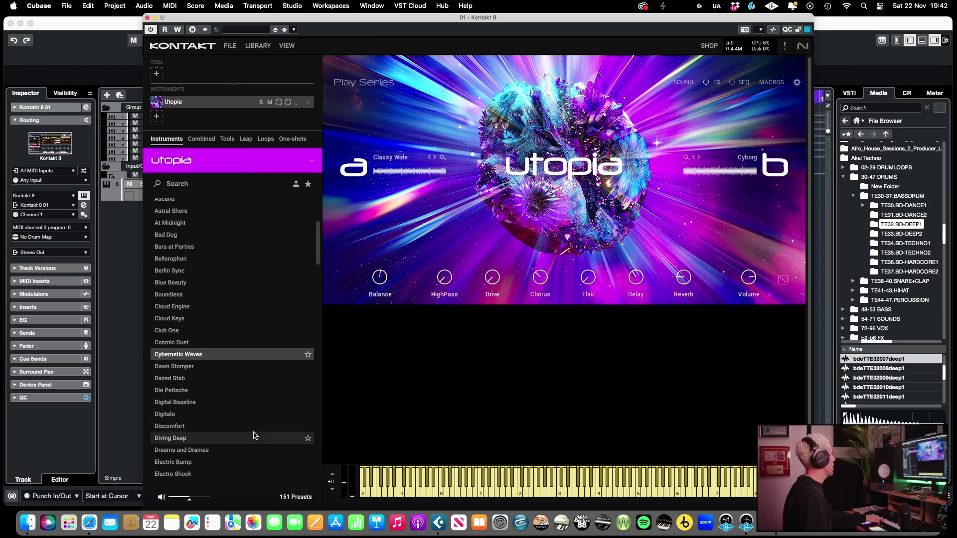
{"action": "left_click", "coordinate": [253, 437]}
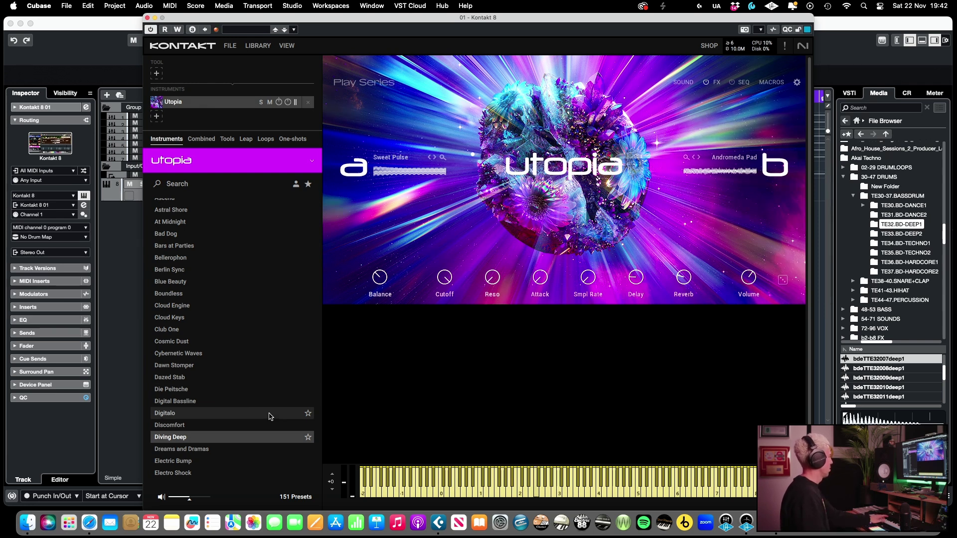
{"action": "left_click", "coordinate": [259, 447]}
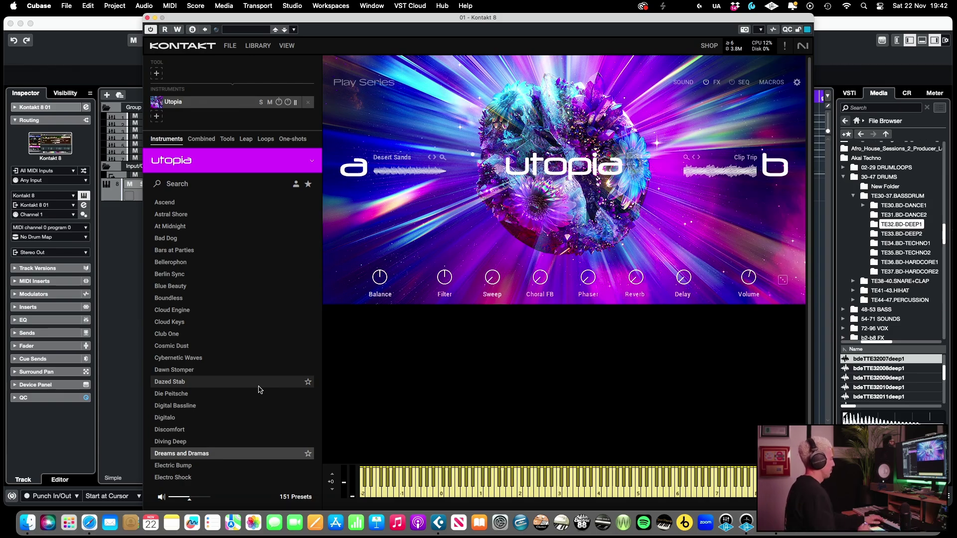
Audition the Utopia presets Eridanus, Eleven, Forever Ever, Fromage and Future Shock
{"action": "scroll", "coordinate": [263, 344], "scroll_direction": "down", "scroll_amount": 4}
{"action": "scroll", "coordinate": [262, 345], "scroll_direction": "down", "scroll_amount": 3}
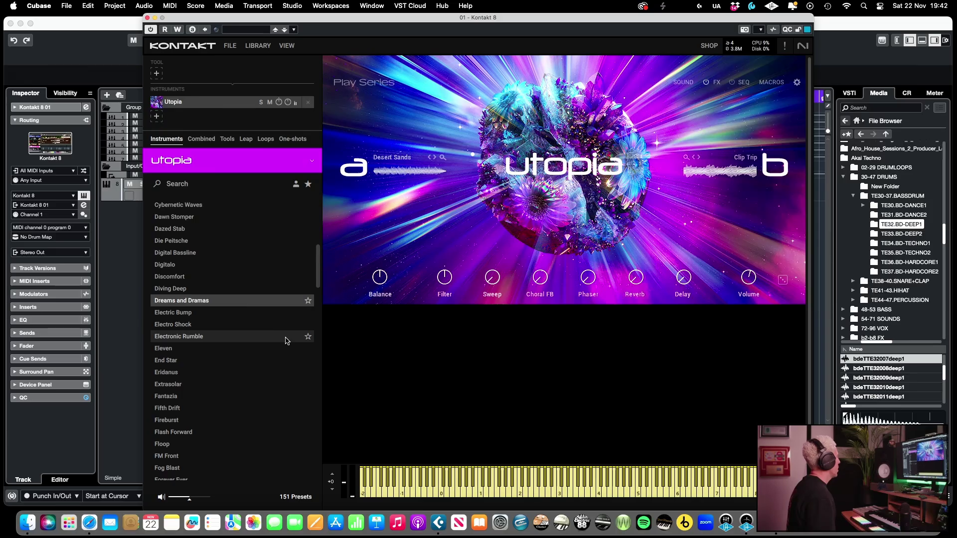
{"action": "left_click", "coordinate": [293, 352]}
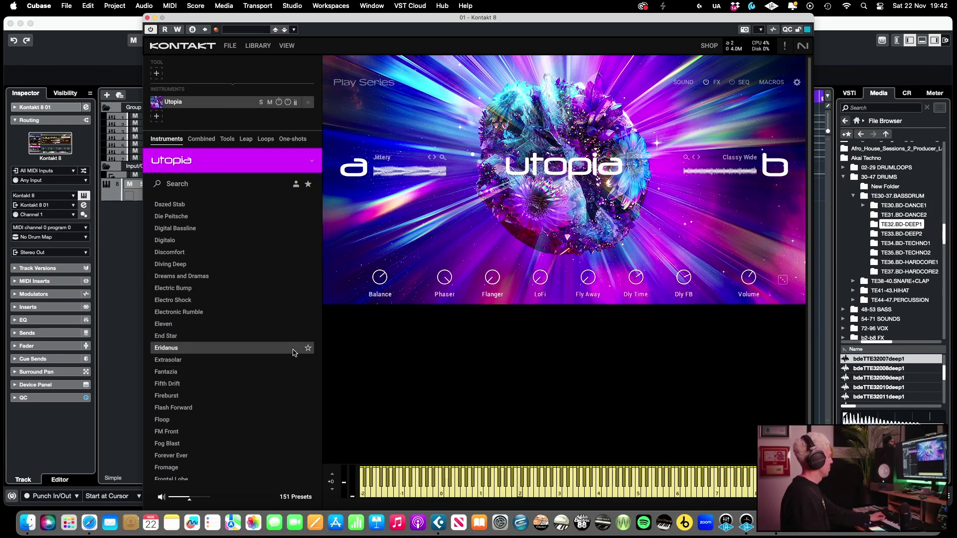
{"action": "left_click", "coordinate": [268, 325]}
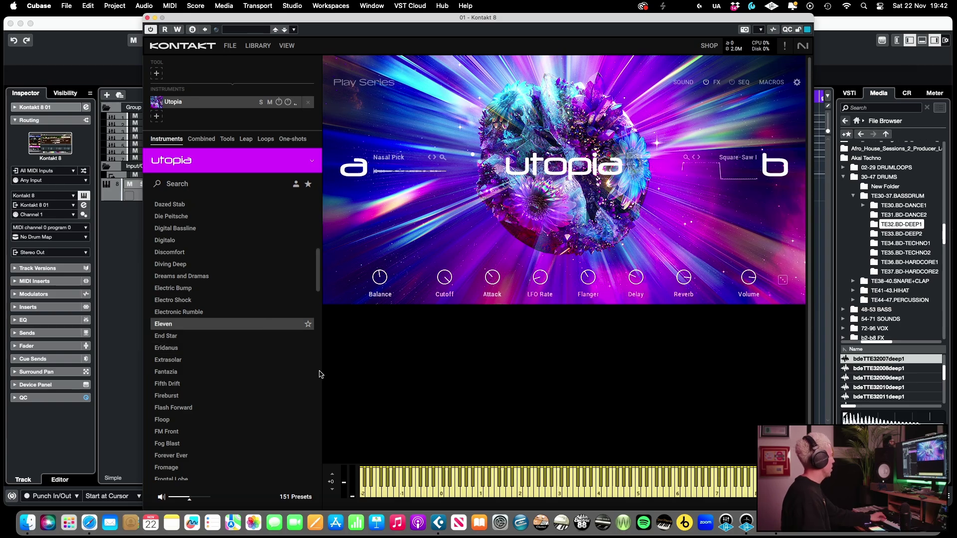
{"action": "left_click", "coordinate": [289, 455]}
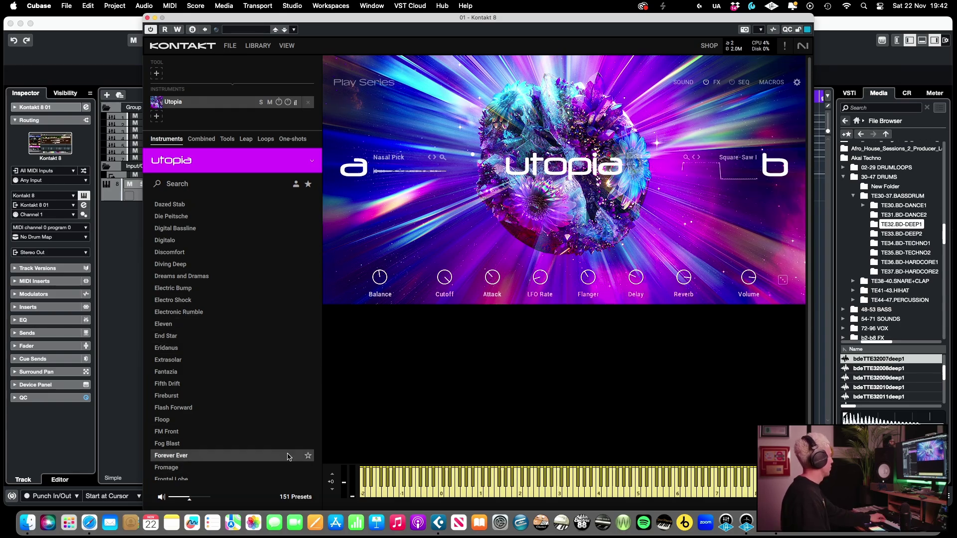
{"action": "left_click", "coordinate": [273, 467]}
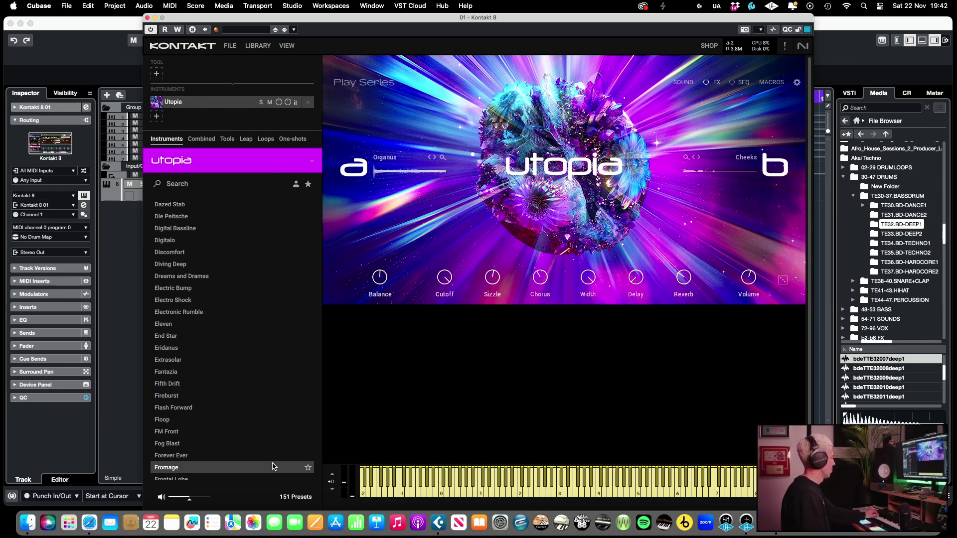
{"action": "scroll", "coordinate": [272, 463], "scroll_direction": "down", "scroll_amount": 5}
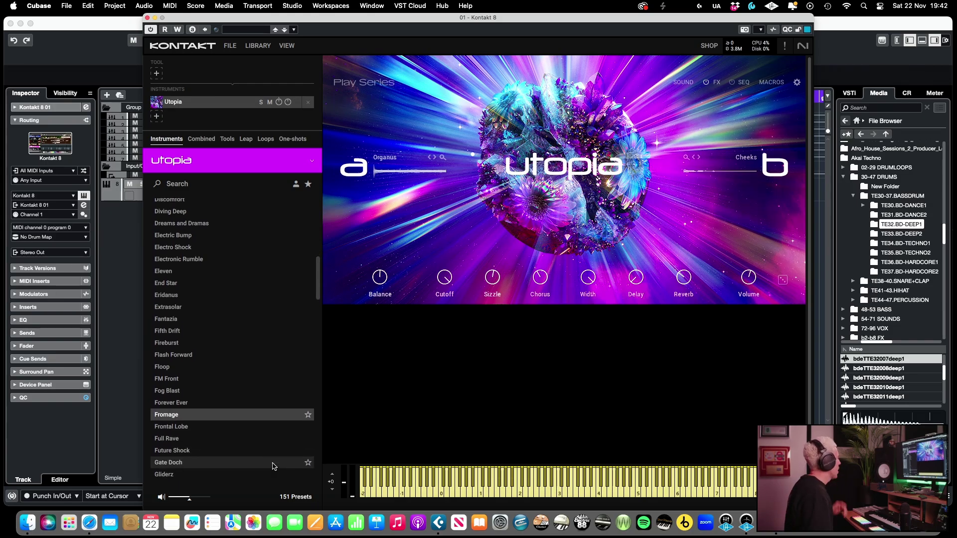
{"action": "left_click", "coordinate": [258, 439]}
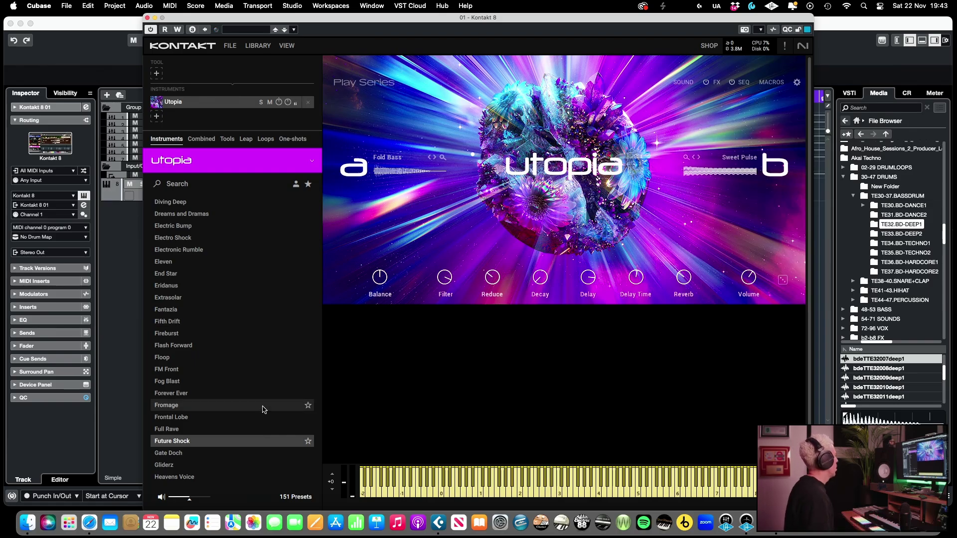
Load the Fifth Drift preset in Utopia and open its sequencer page
{"action": "left_click", "coordinate": [258, 322]}
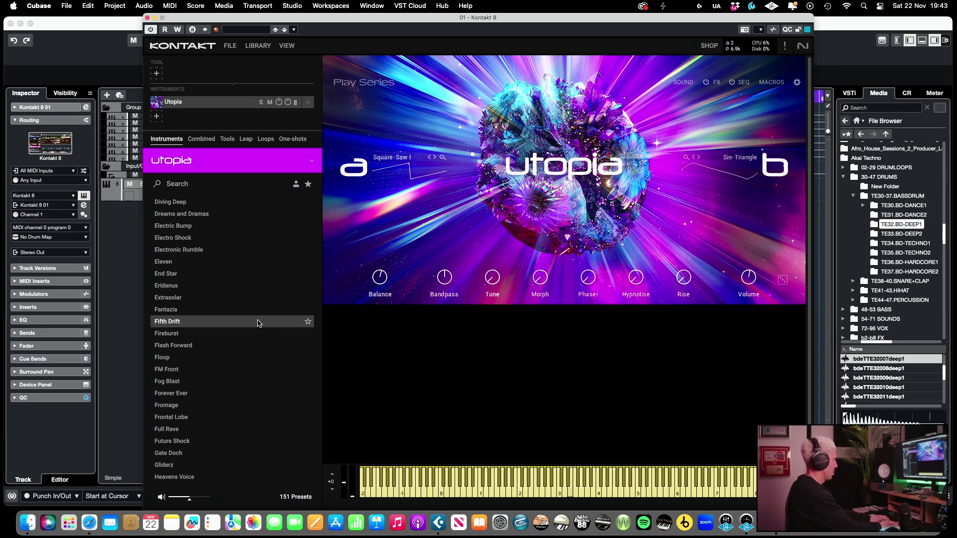
{"action": "left_click", "coordinate": [744, 82]}
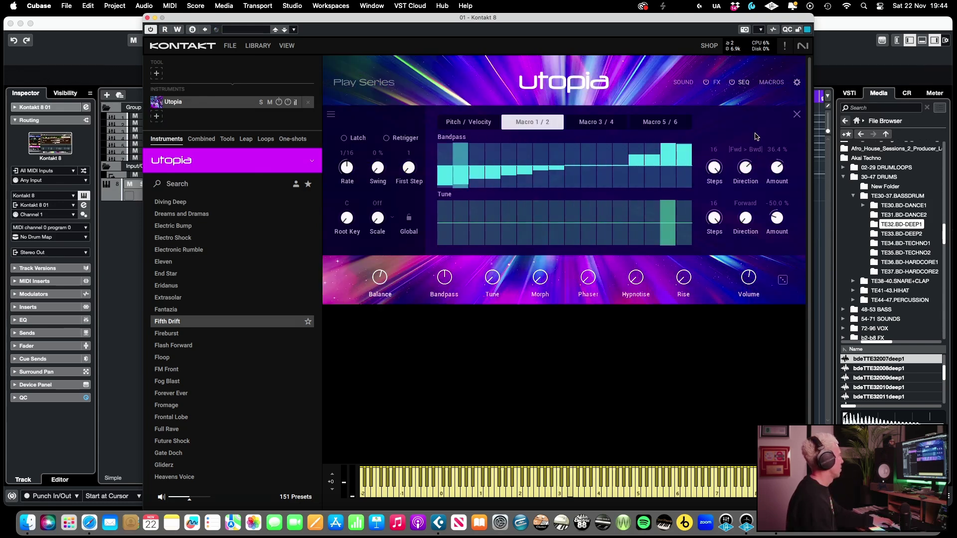
In Utopia's macro settings, set the Bandpass macro's maximum for FX 3 Filter Cutoff to 38.1 %
{"action": "left_click", "coordinate": [771, 82]}
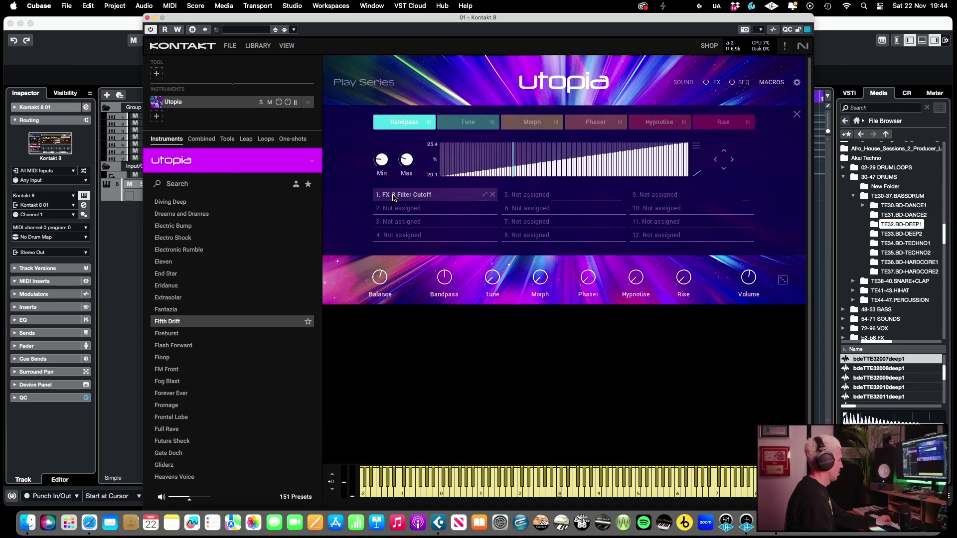
{"action": "left_click_drag", "start_coordinate": [407, 159], "coordinate": [408, 133]}
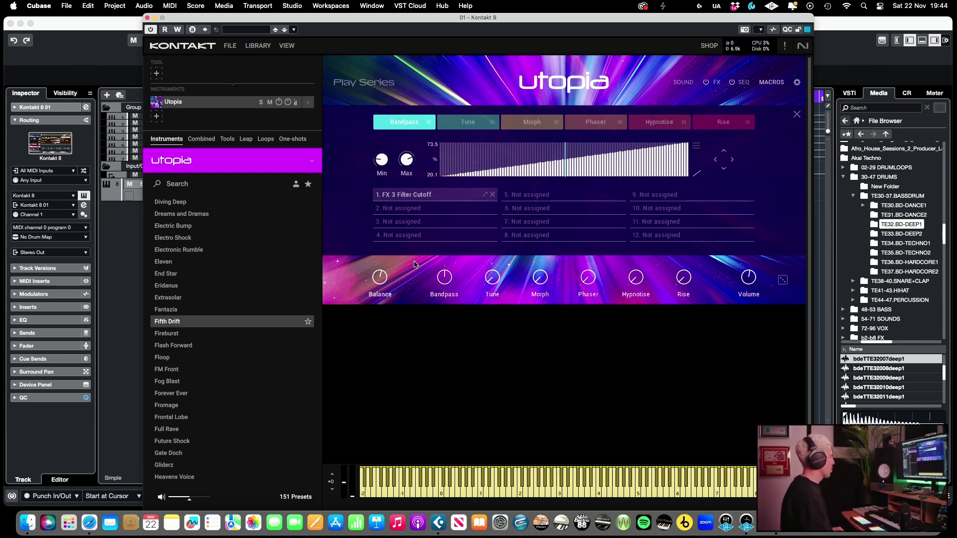
{"action": "left_click_drag", "start_coordinate": [404, 160], "coordinate": [404, 179]}
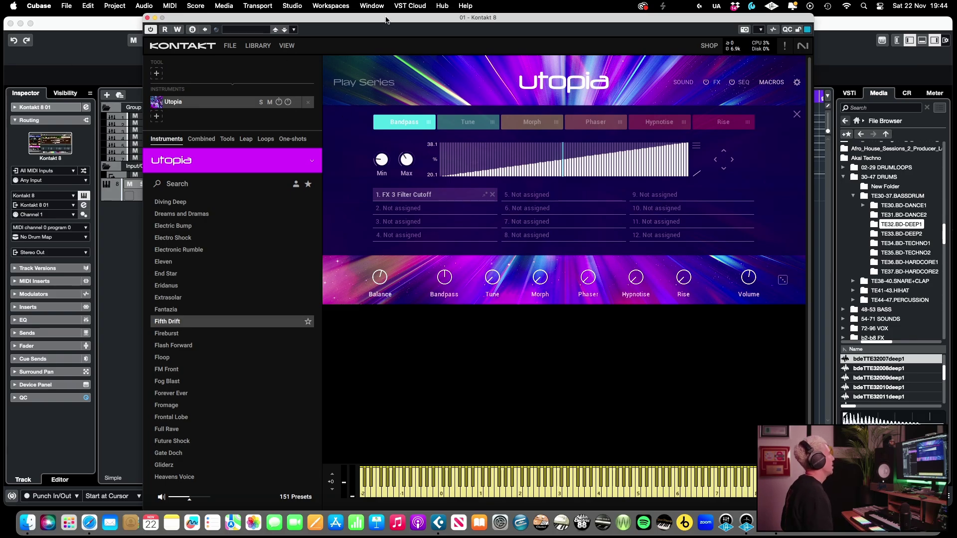
Close the Kontakt 8 plug-in window and the VST Instruments rack window
{"action": "left_click_drag", "start_coordinate": [385, 20], "coordinate": [604, 29]}
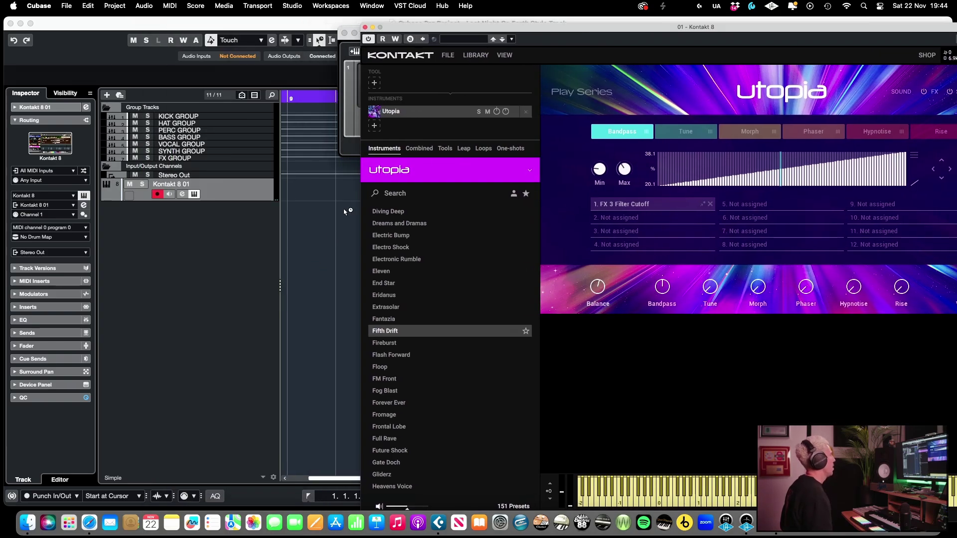
{"action": "left_click", "coordinate": [365, 27]}
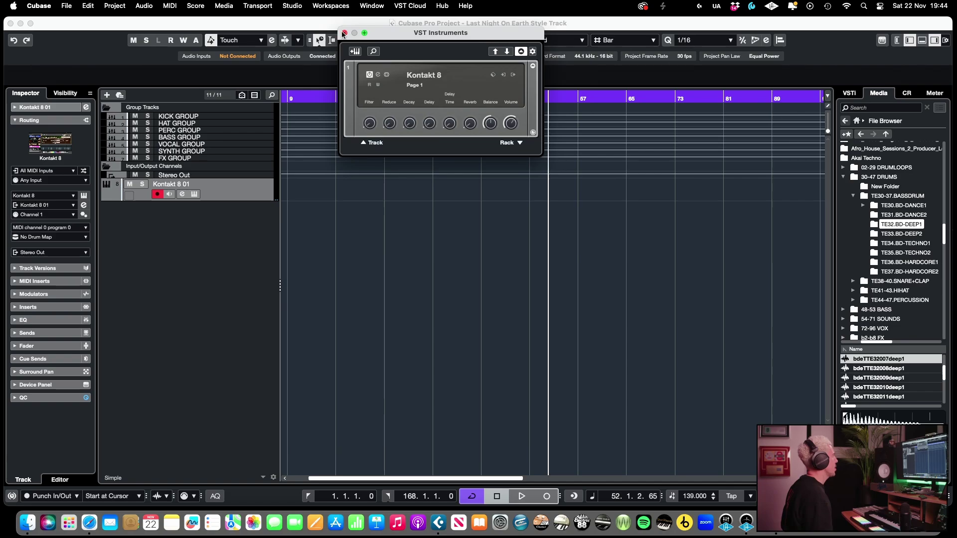
{"action": "left_click", "coordinate": [344, 33]}
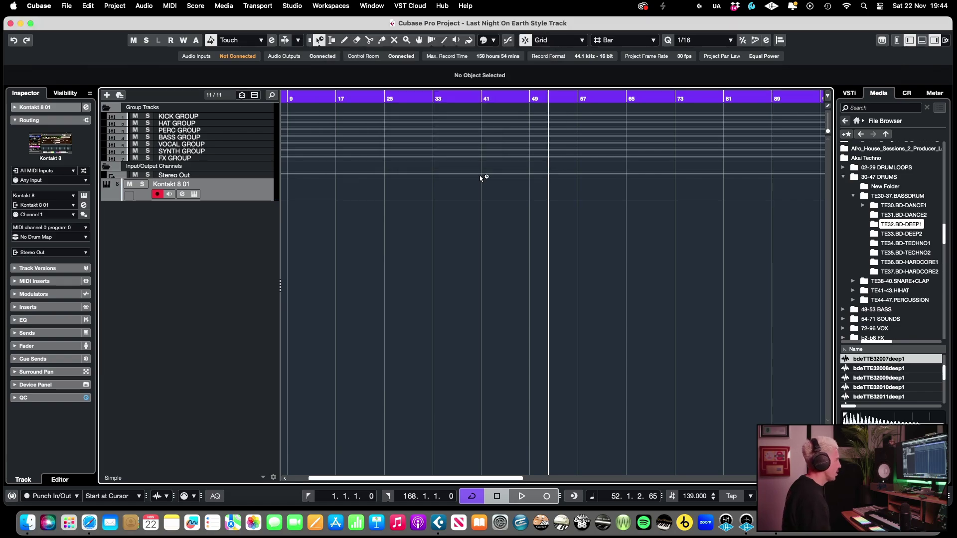
Set the project tempo to 127 BPM
{"action": "left_click", "coordinate": [696, 497]}
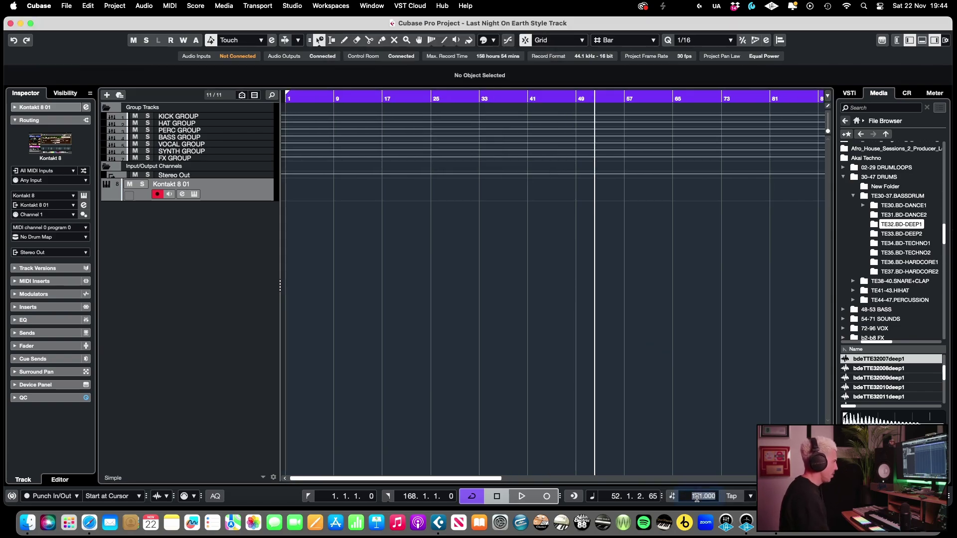
{"action": "type", "text": "1"}
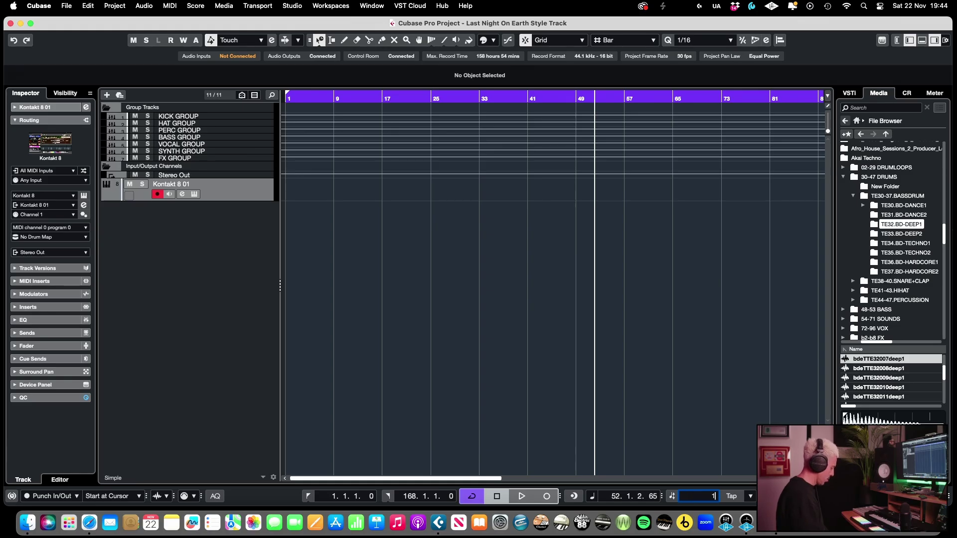
{"action": "type", "text": "27"}
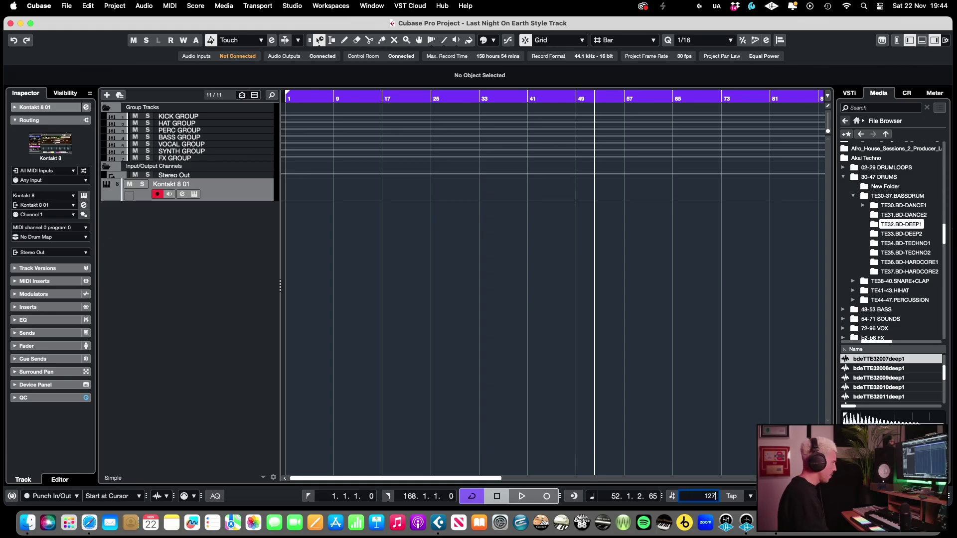
{"action": "key", "text": "Return"}
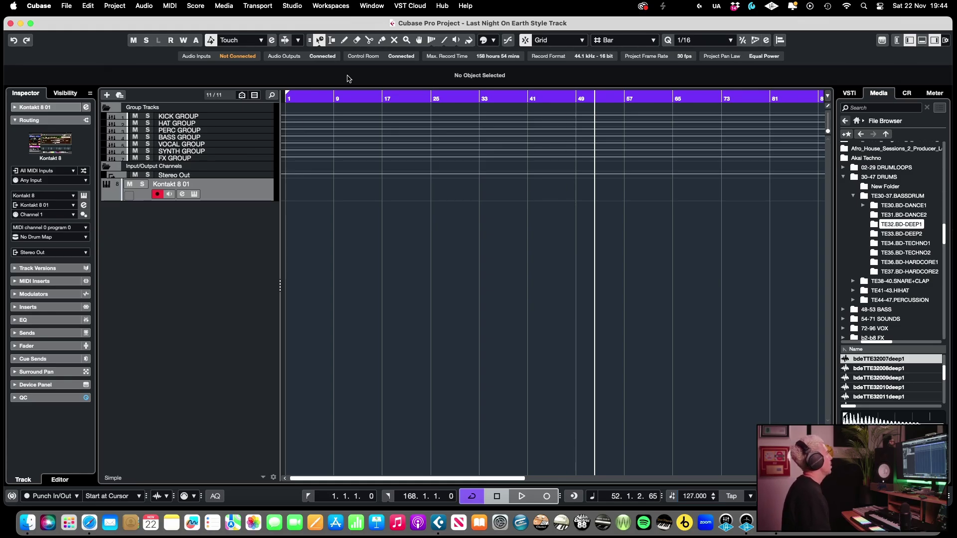
Set the project's cycle range from bar 1 to bar 17, with the playback position at bar 1
{"action": "left_click_drag", "start_coordinate": [288, 95], "coordinate": [378, 95]}
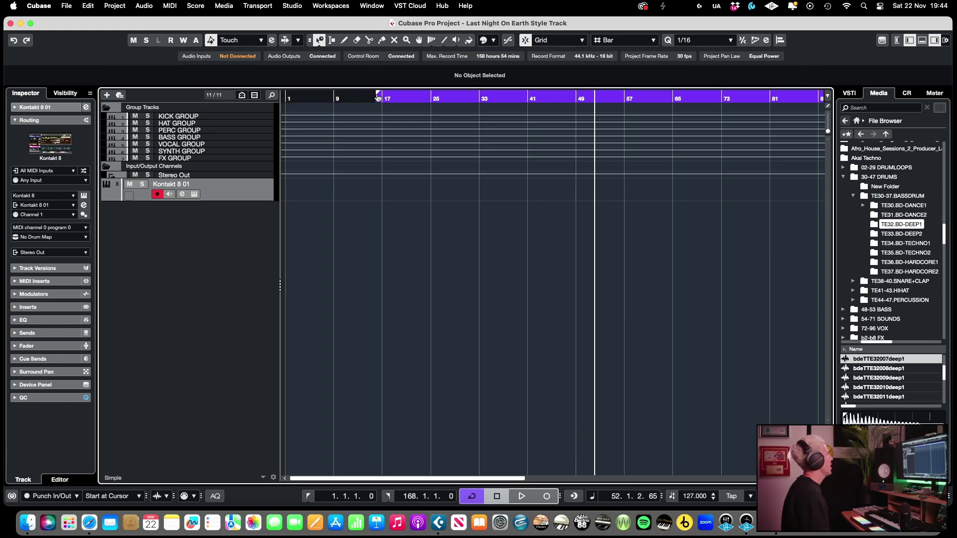
{"action": "left_click", "coordinate": [284, 95]}
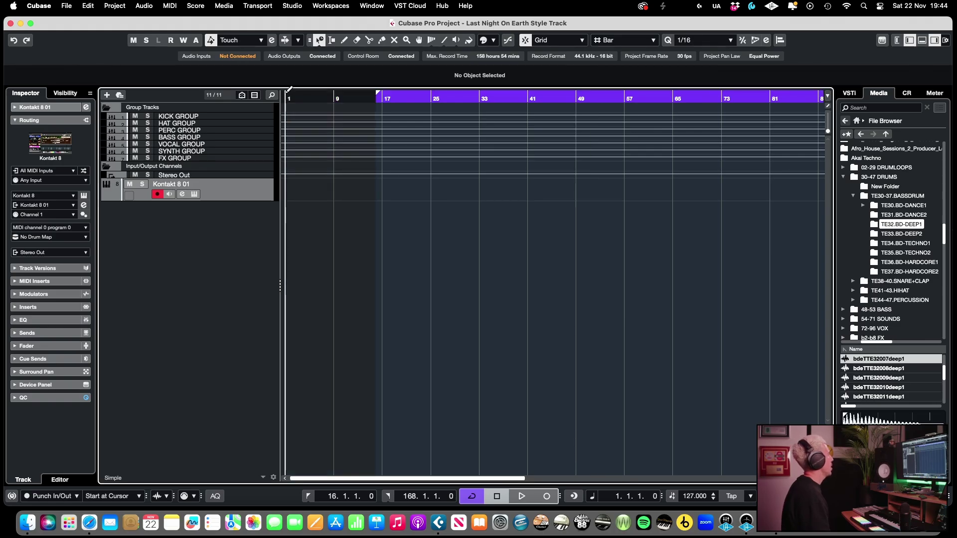
{"action": "left_click_drag", "start_coordinate": [289, 92], "coordinate": [386, 100]}
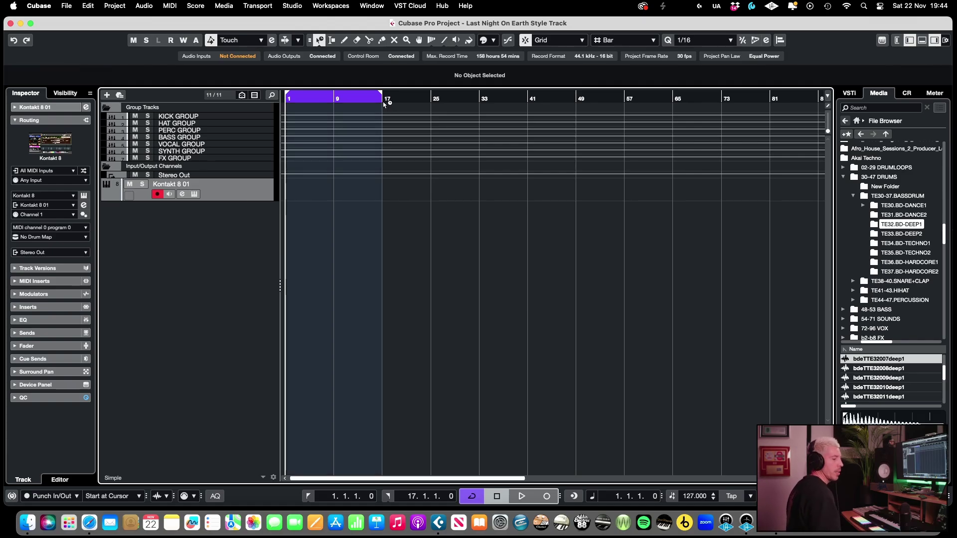
Record a short first take and a longer melody take as MIDI on the Kontakt 8 01 track within the cycle range
{"action": "key", "text": "KP_Multiply"}
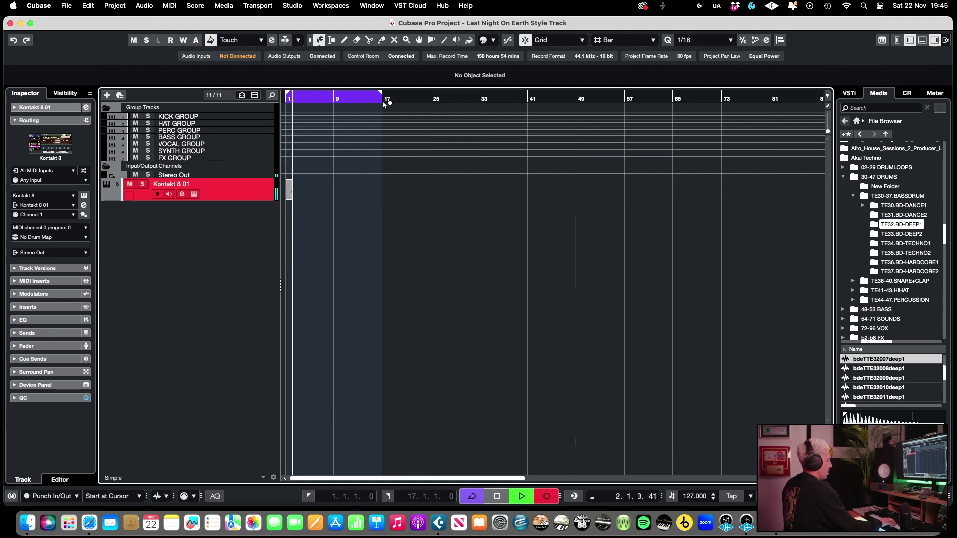
{"action": "key", "text": "space"}
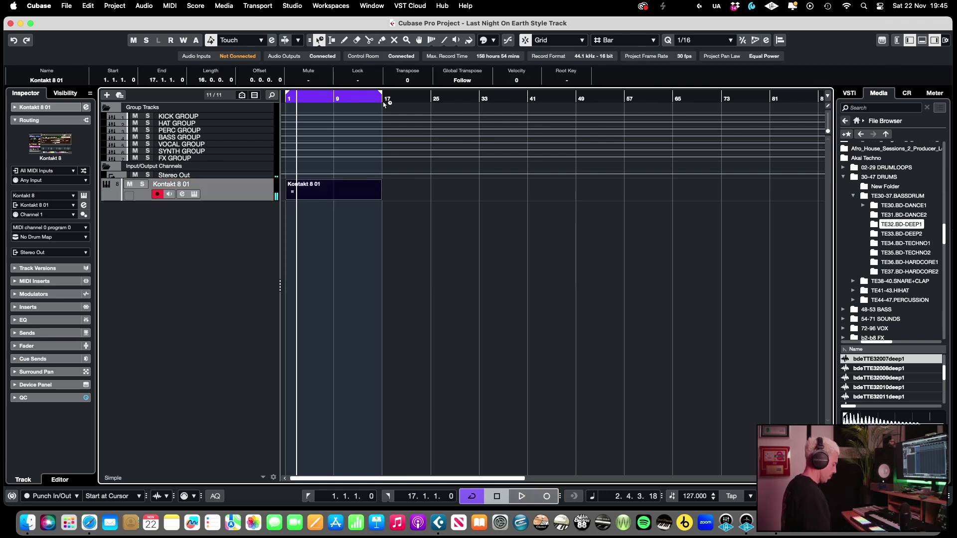
{"action": "key", "text": "space"}
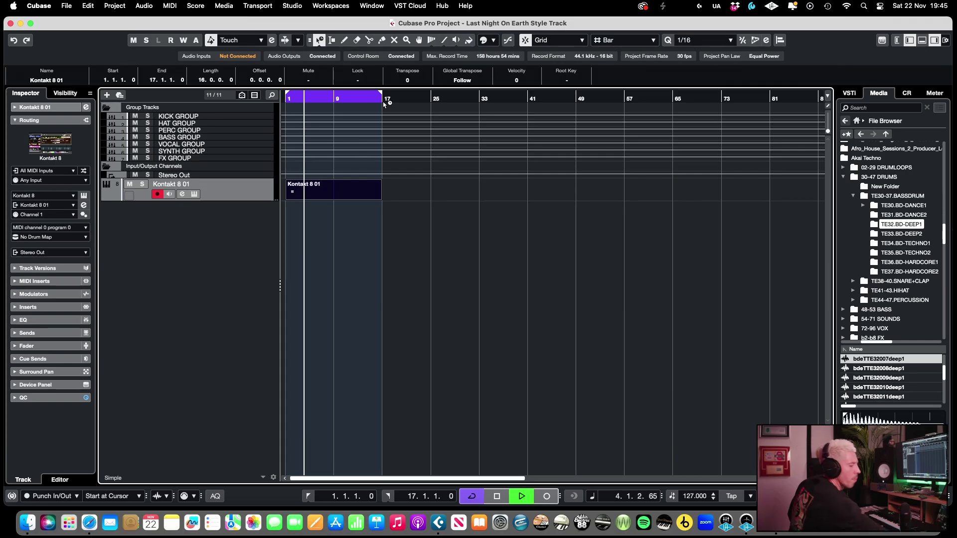
{"action": "key", "text": "KP_Multiply"}
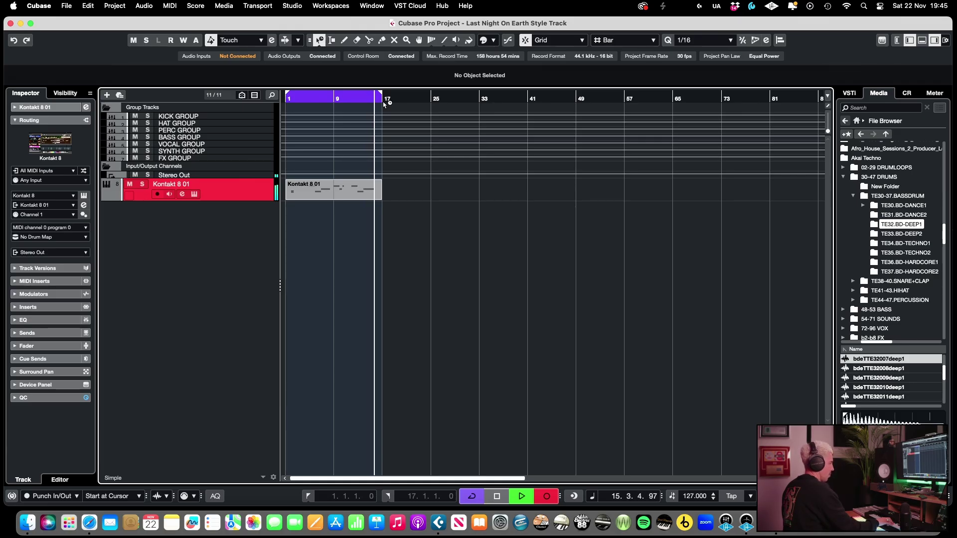
{"action": "key", "text": "space"}
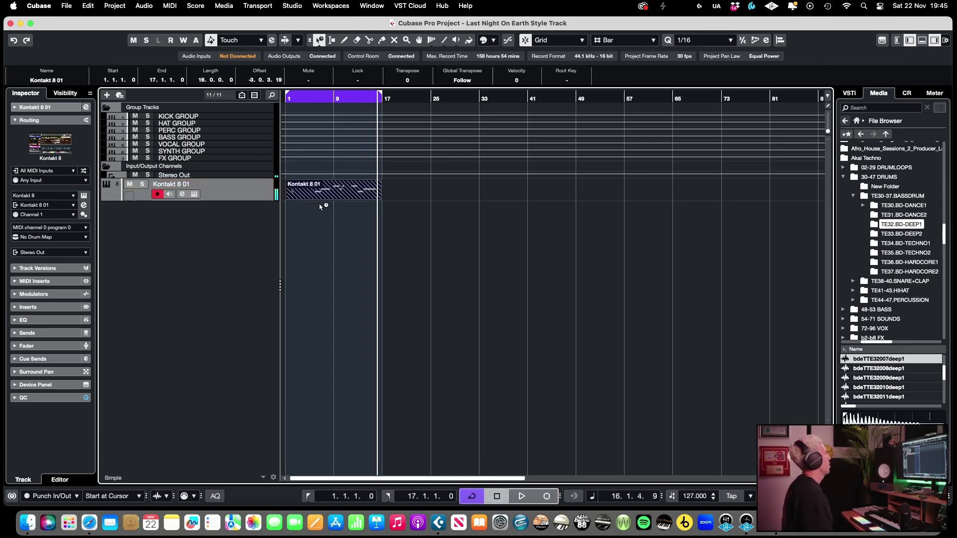
Open the recorded melody part in the Key Editor and delete all notes before the final E3, A2 and C3 phrase
{"action": "double_click", "coordinate": [322, 191]}
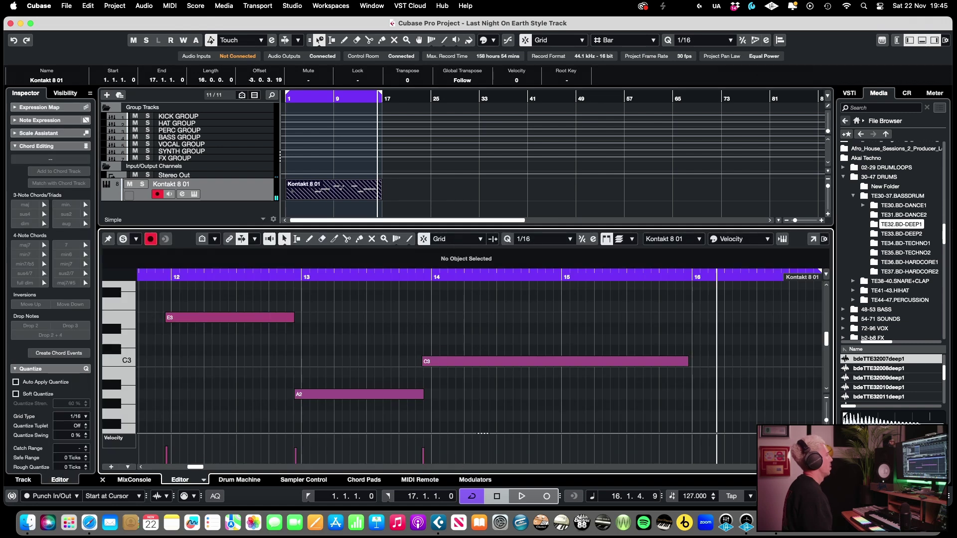
{"action": "key", "text": "g"}
{"action": "key", "text": "g"}
{"action": "key", "text": "g"}
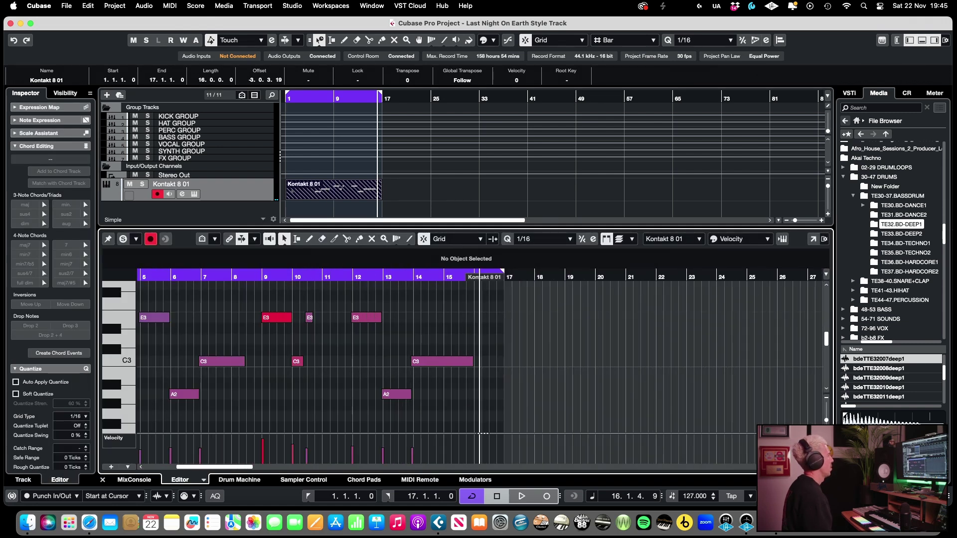
{"action": "scroll", "coordinate": [349, 359], "scroll_direction": "left", "scroll_amount": 5}
{"action": "left_click_drag", "start_coordinate": [397, 414], "coordinate": [723, 410]}
{"action": "key", "text": "Delete"}
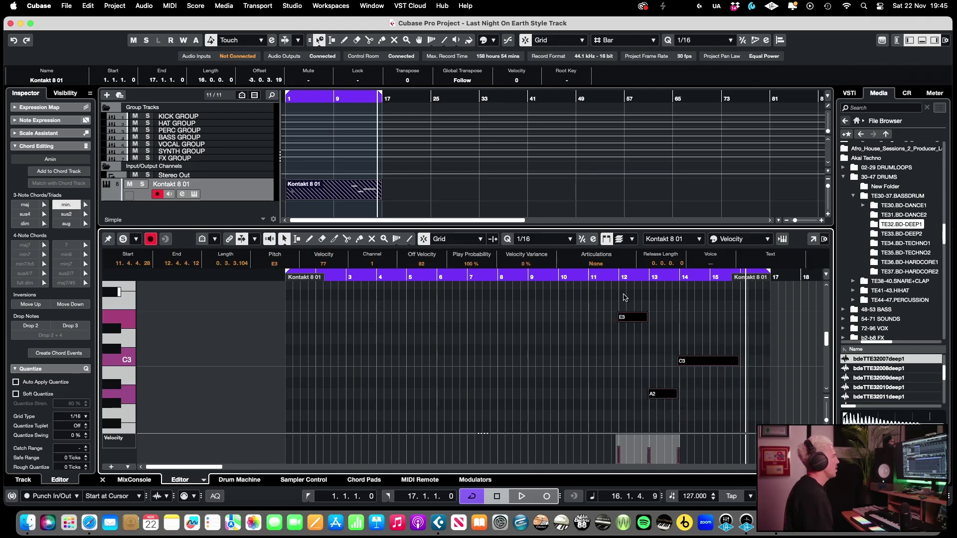
Move the E3, A2 and C3 notes so the phrase starts exactly at bar 1, and trim the C3 note to end at bar 5
{"action": "left_click_drag", "start_coordinate": [640, 323], "coordinate": [307, 319]}
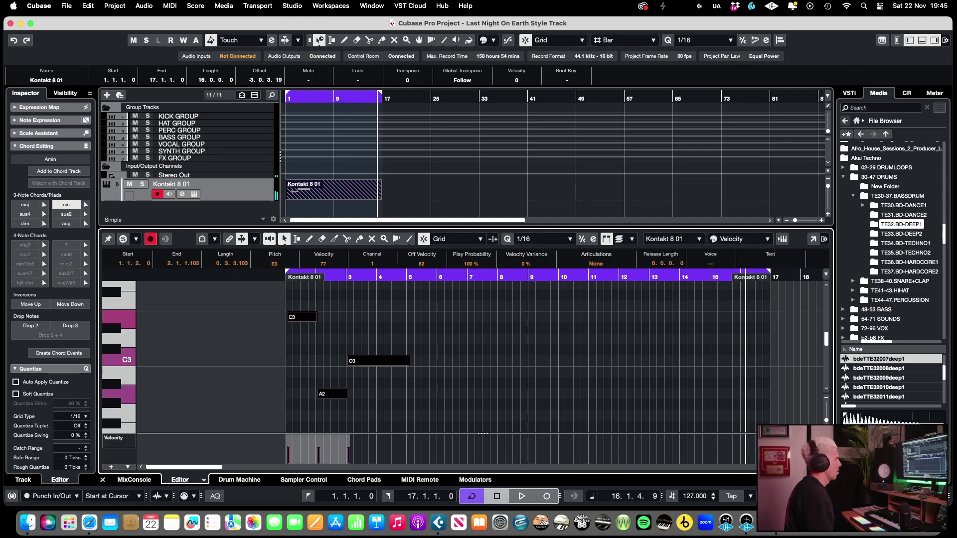
{"action": "scroll", "coordinate": [431, 279], "scroll_direction": "up", "scroll_amount": 8}
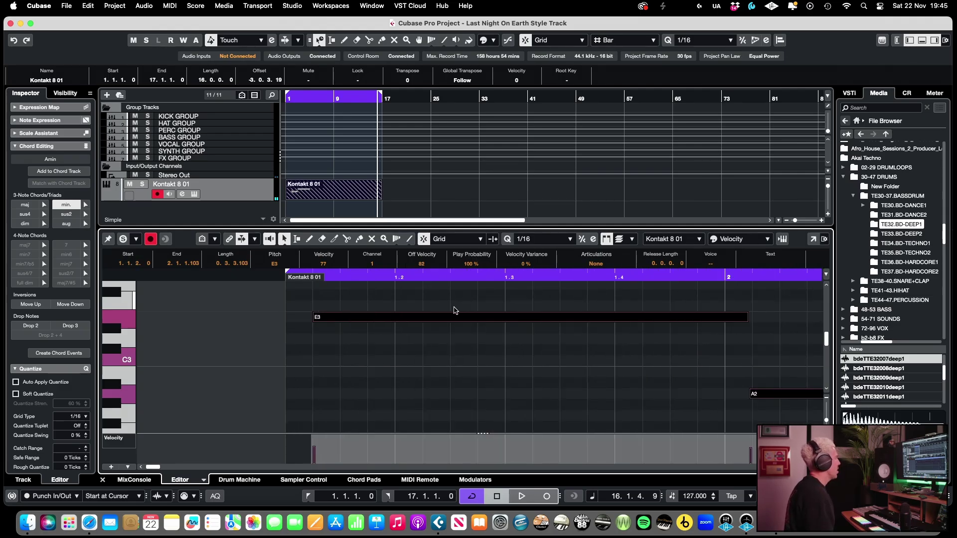
{"action": "left_click_drag", "start_coordinate": [456, 316], "coordinate": [430, 316]}
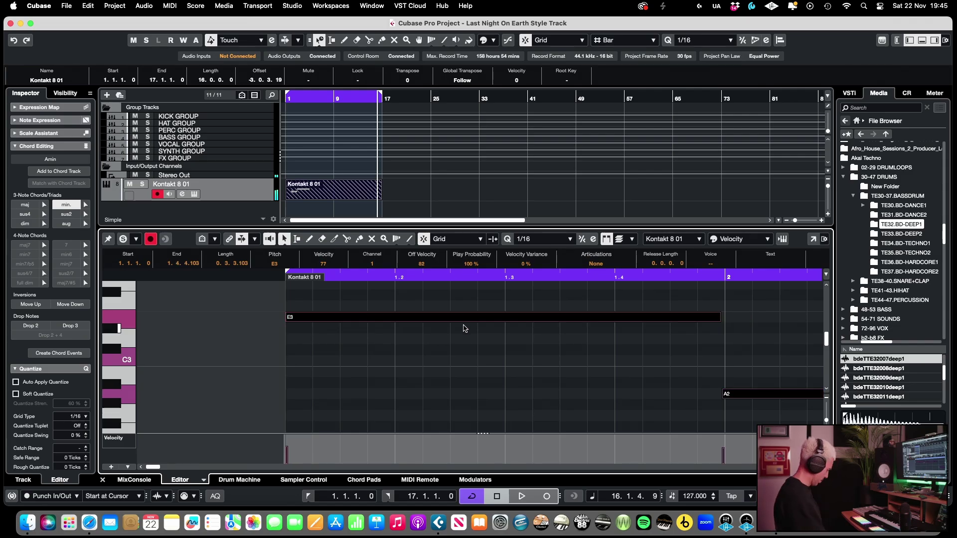
{"action": "scroll", "coordinate": [432, 278], "scroll_direction": "down", "scroll_amount": 10}
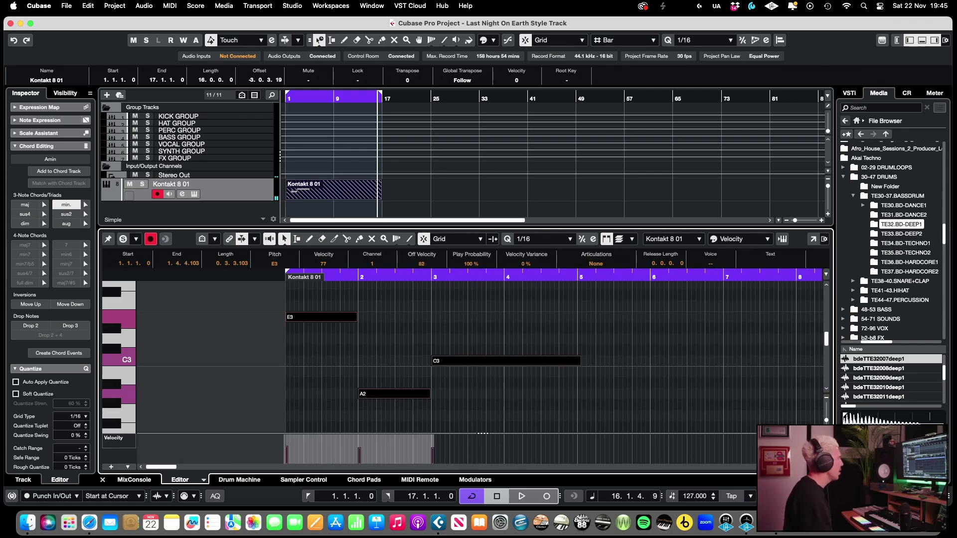
{"action": "left_click", "coordinate": [595, 362]}
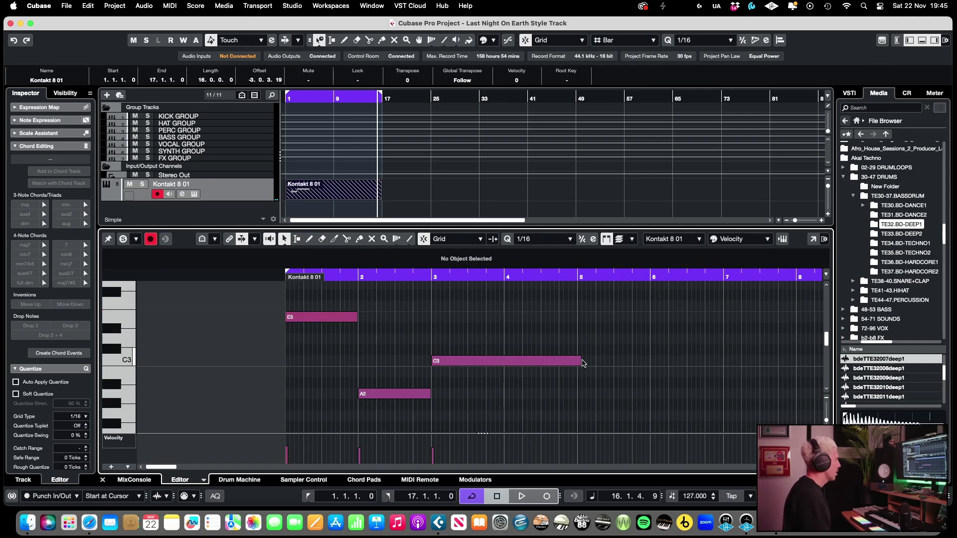
{"action": "left_click_drag", "start_coordinate": [583, 362], "coordinate": [578, 363]}
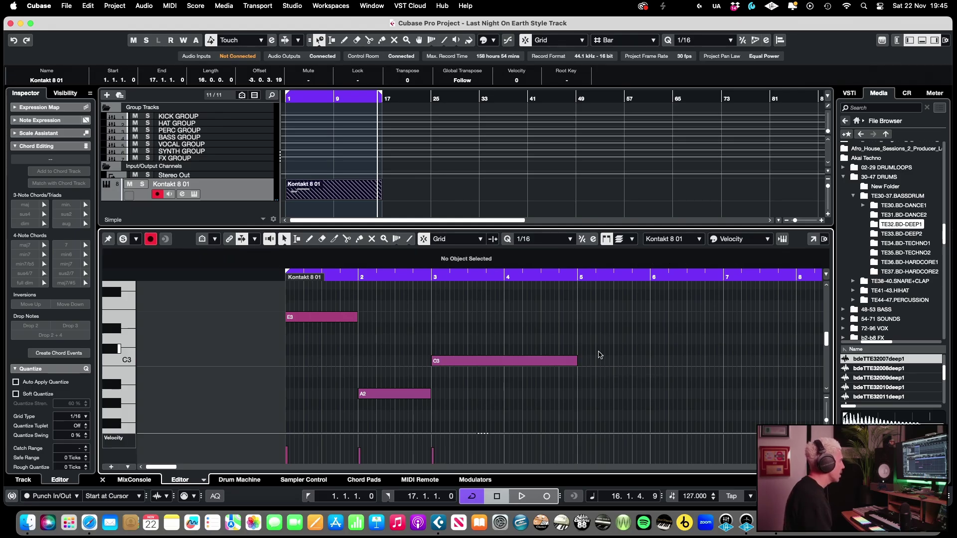
Duplicate the three-note phrase to start at bar 5 and shorten the duplicated C3 at bar 7 to one bar
{"action": "key", "text": "super+a"}
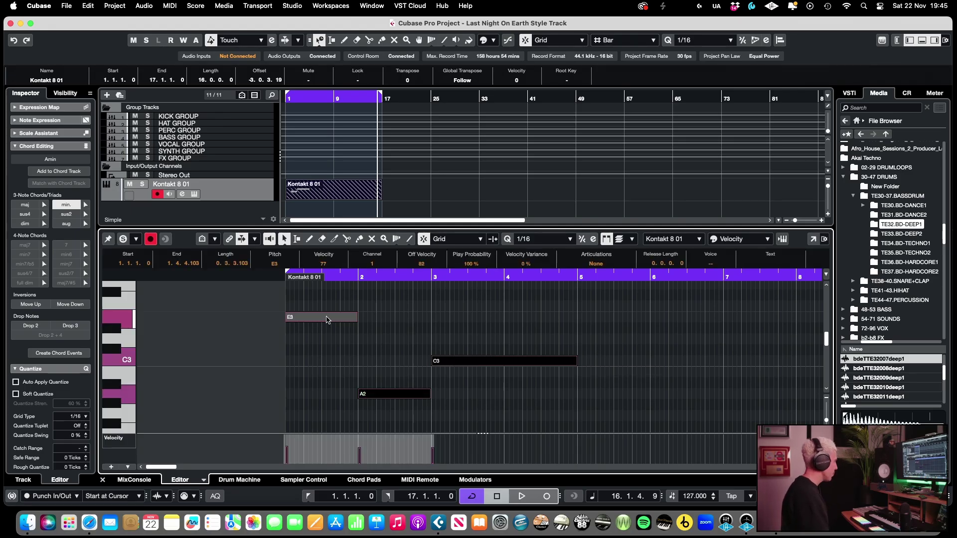
{"action": "key", "text": "super+d"}
{"action": "scroll", "coordinate": [643, 342], "scroll_direction": "right", "scroll_amount": 5}
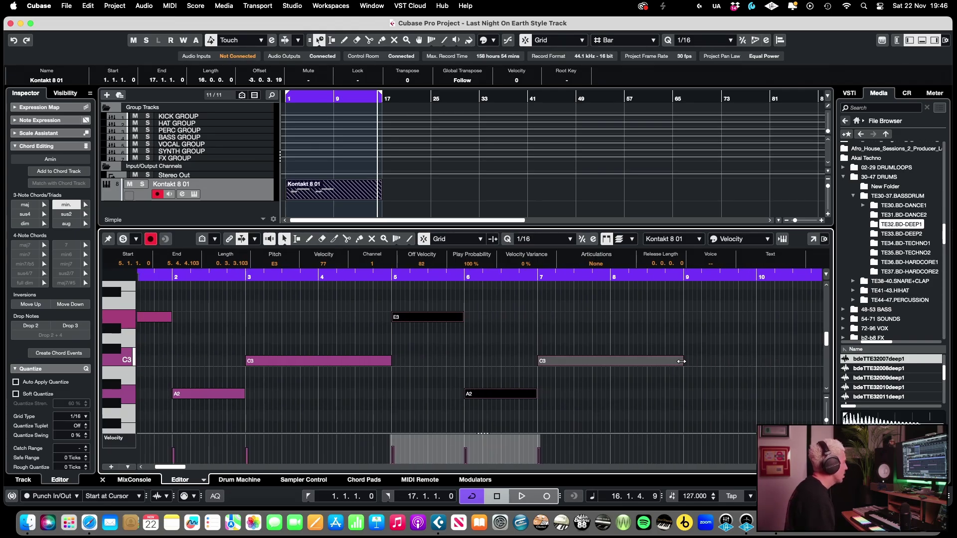
{"action": "left_click_drag", "start_coordinate": [681, 361], "coordinate": [611, 361]}
{"action": "left_click", "coordinate": [647, 377]}
Play back the melody and rework the bar 7 note into a half-bar B2 followed by a half-bar C3
{"action": "left_click", "coordinate": [309, 90]}
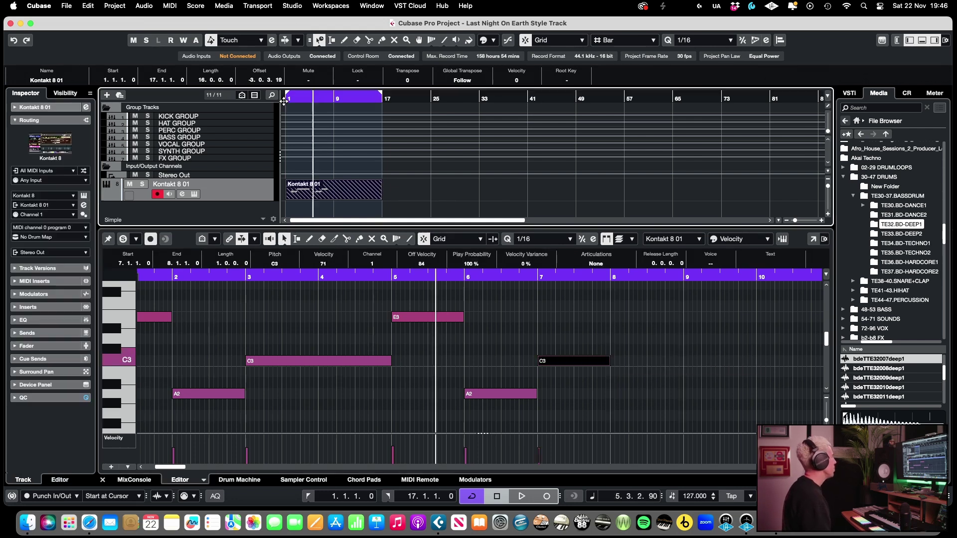
{"action": "key", "text": "space"}
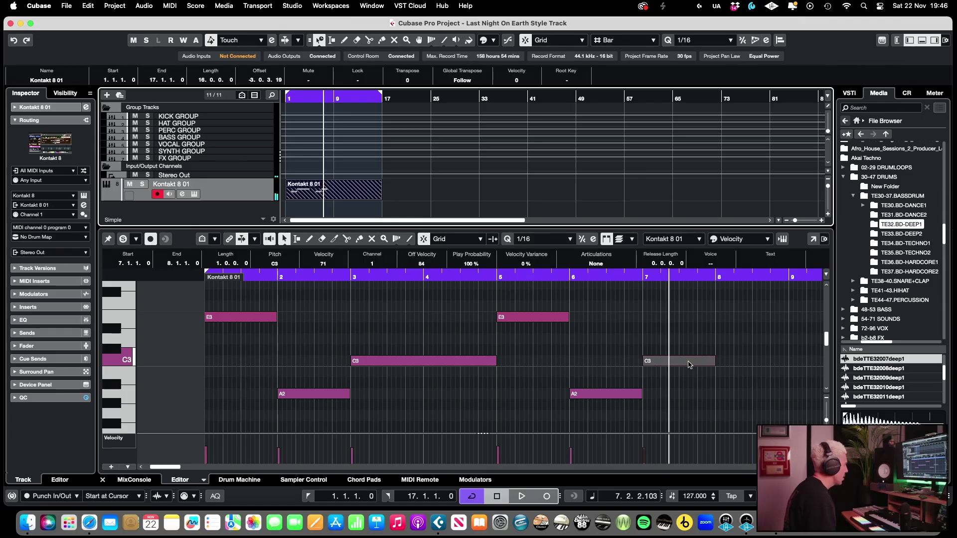
{"action": "left_click", "coordinate": [130, 380]}
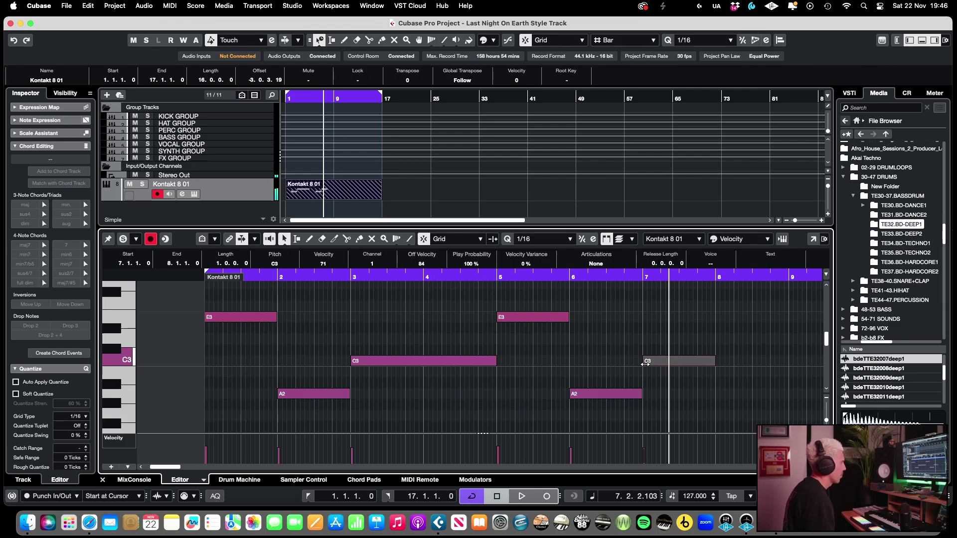
{"action": "mouse_move", "coordinate": [696, 364]}
{"action": "left_mouse_down"}
{"action": "mouse_move", "coordinate": [717, 375]}
{"action": "mouse_move", "coordinate": [668, 374]}
{"action": "mouse_move", "coordinate": [716, 363]}
{"action": "mouse_move", "coordinate": [700, 366]}
{"action": "left_mouse_up"}
{"action": "left_click", "coordinate": [723, 384]}
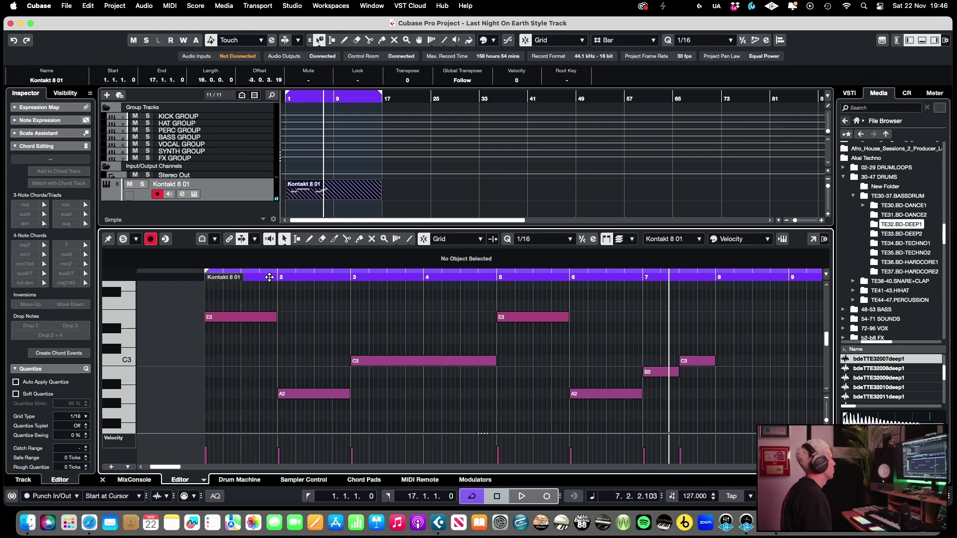
{"action": "left_click", "coordinate": [269, 277]}
{"action": "left_click_drag", "start_coordinate": [314, 105], "coordinate": [374, 107]}
{"action": "key", "text": "space"}
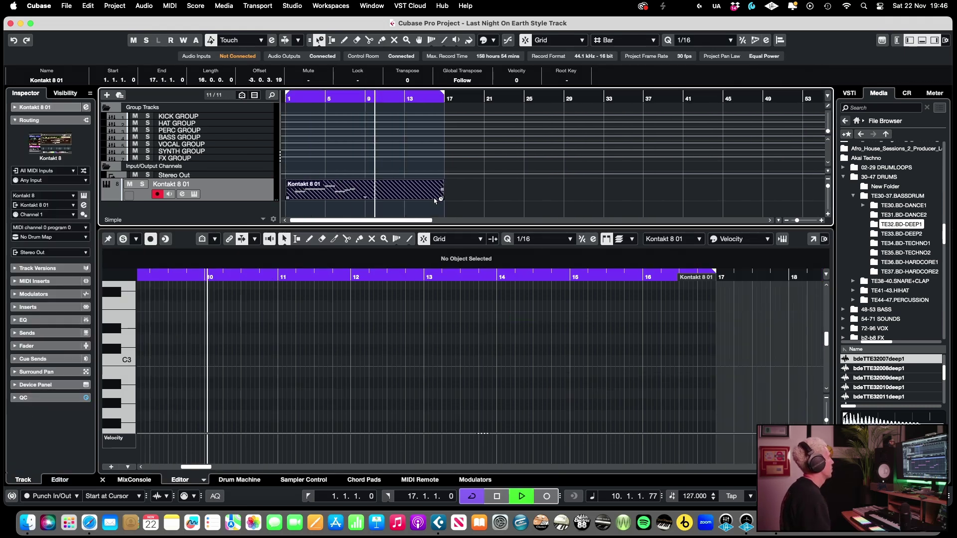
{"action": "left_click_drag", "start_coordinate": [412, 189], "coordinate": [488, 188]}
{"action": "left_click", "coordinate": [320, 192]}
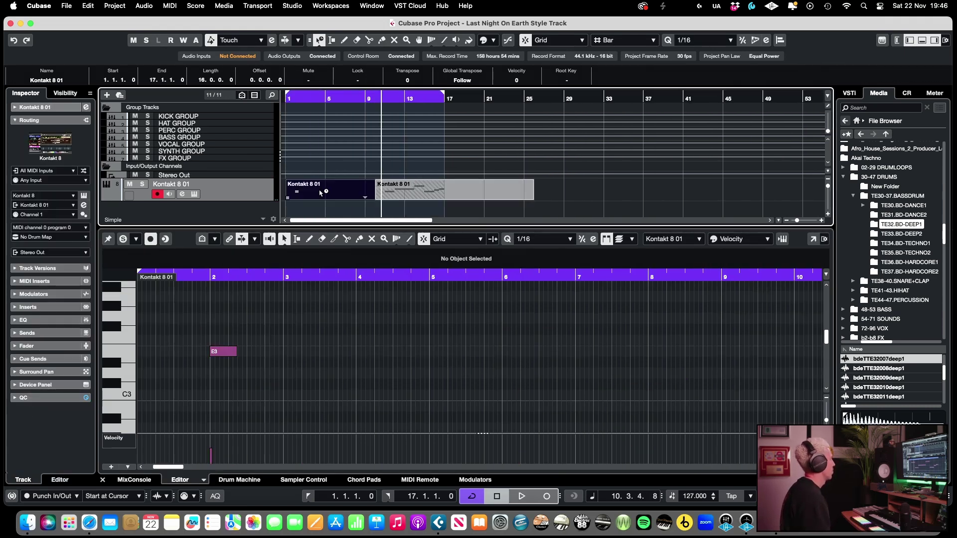
{"action": "left_click", "coordinate": [363, 186]}
{"action": "left_click_drag", "start_coordinate": [429, 194], "coordinate": [340, 193]}
Play the melody from the start and try shifting the closing B2 and C3 to bar 8 with the second A2 stretched to two bars
{"action": "key", "text": "period"}
{"action": "key", "text": "space"}
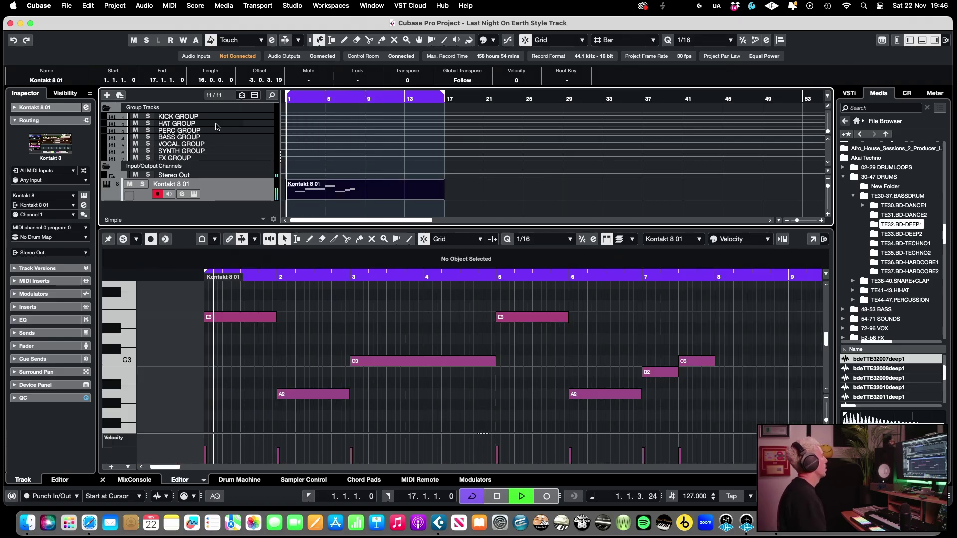
{"action": "scroll", "coordinate": [613, 357], "scroll_direction": "right", "scroll_amount": 3}
{"action": "key", "text": "f"}
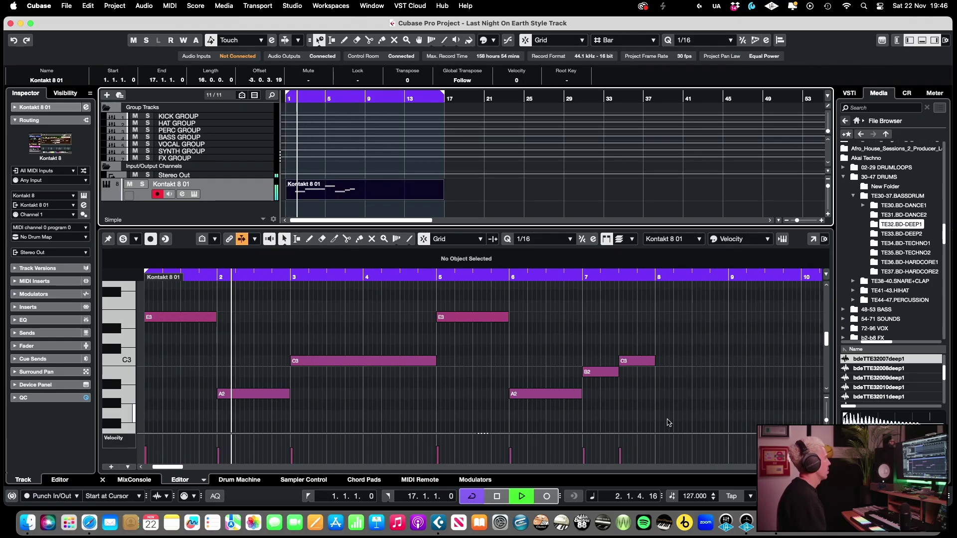
{"action": "left_click_drag", "start_coordinate": [654, 328], "coordinate": [686, 376]}
{"action": "left_click_drag", "start_coordinate": [581, 394], "coordinate": [653, 397]}
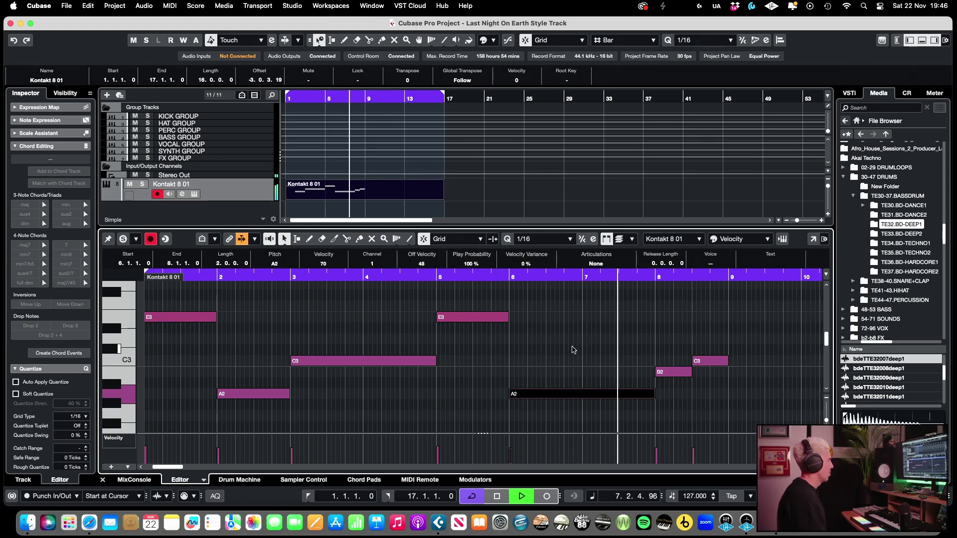
{"action": "key", "text": "space"}
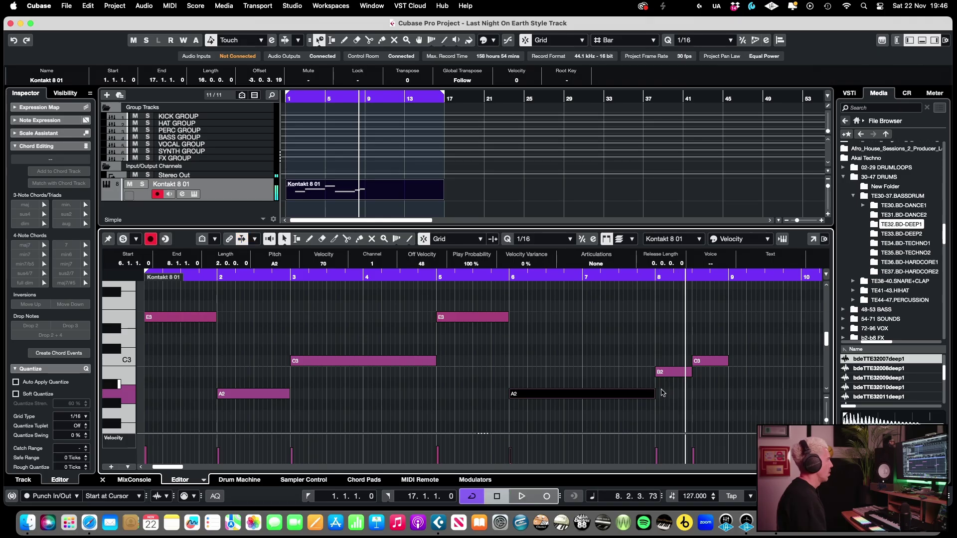
{"action": "key", "text": "super+z"}
{"action": "left_click", "coordinate": [659, 395]}
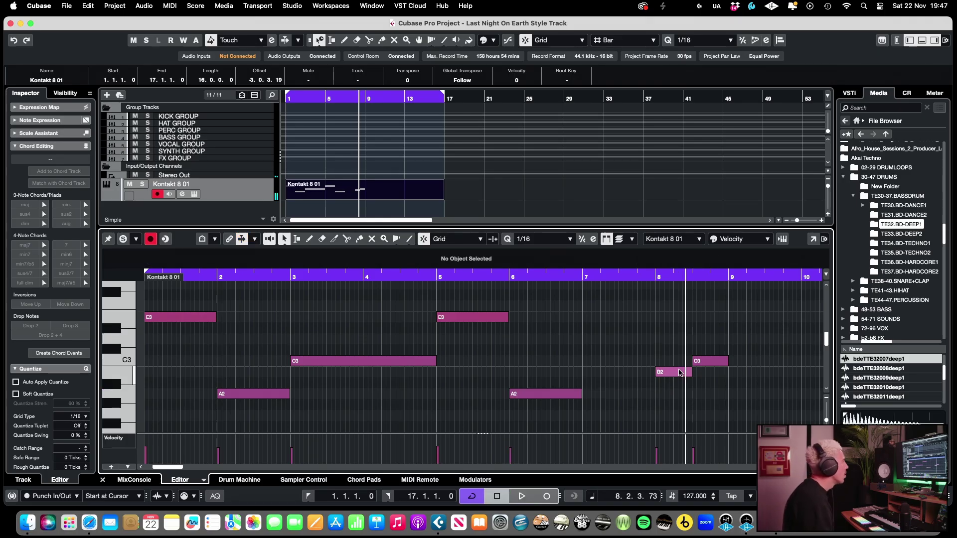
{"action": "key", "text": "super+z"}
Move the last C3 to bar 8, lengthen the bar 7 B2 and the C3 to one bar each, and play the melody back
{"action": "left_click_drag", "start_coordinate": [637, 362], "coordinate": [674, 363]}
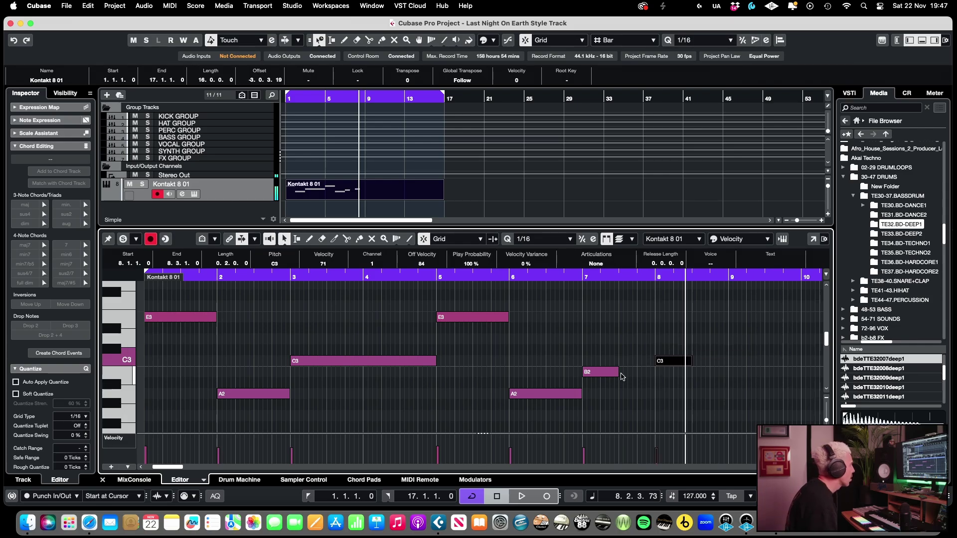
{"action": "left_click_drag", "start_coordinate": [618, 374], "coordinate": [728, 361]}
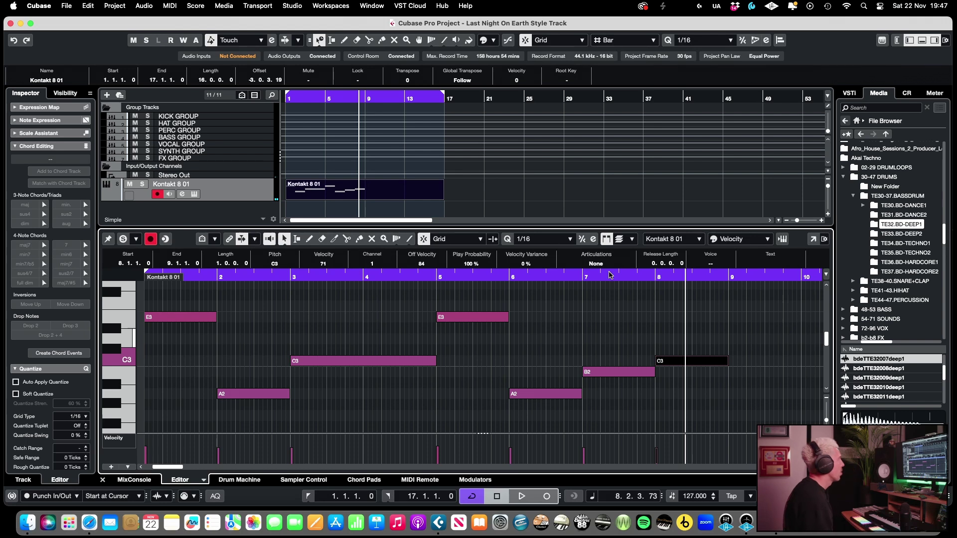
{"action": "left_click", "coordinate": [502, 276]}
{"action": "key", "text": "space"}
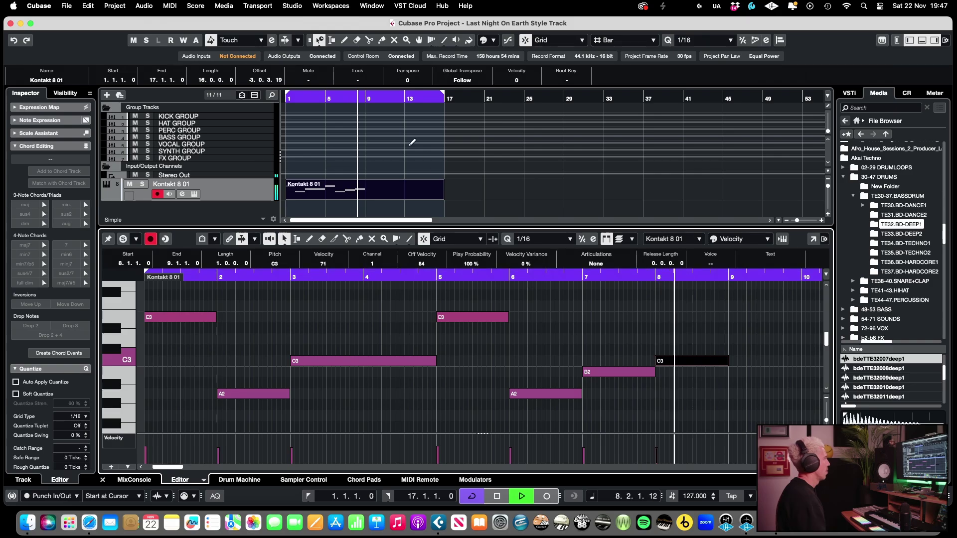
{"action": "key", "text": "space"}
{"action": "key", "text": "space"}
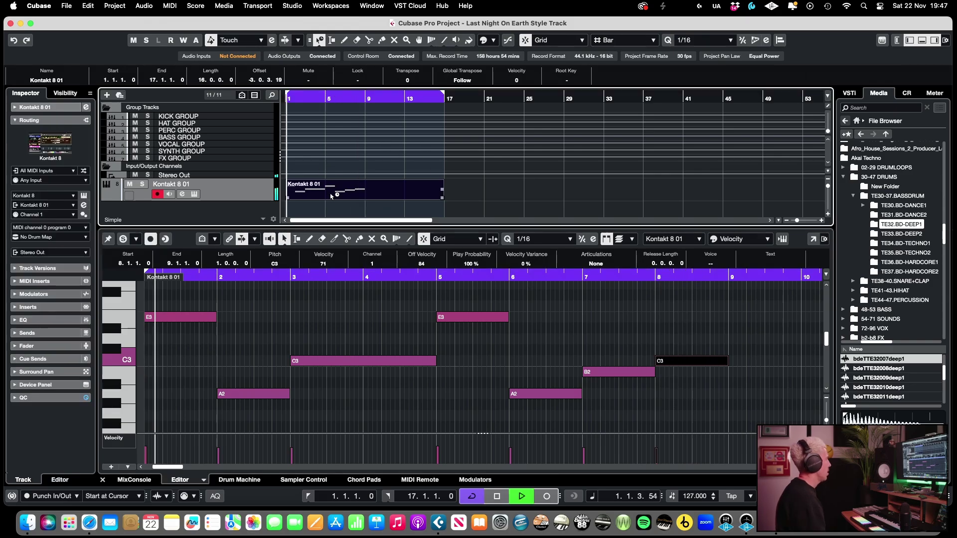
Split the melody part at bar 9, remove the empty second half, and duplicate the eight-bar part to fill bars 9 to 17
{"action": "right_click", "coordinate": [339, 184]}
{"action": "left_click", "coordinate": [386, 186]}
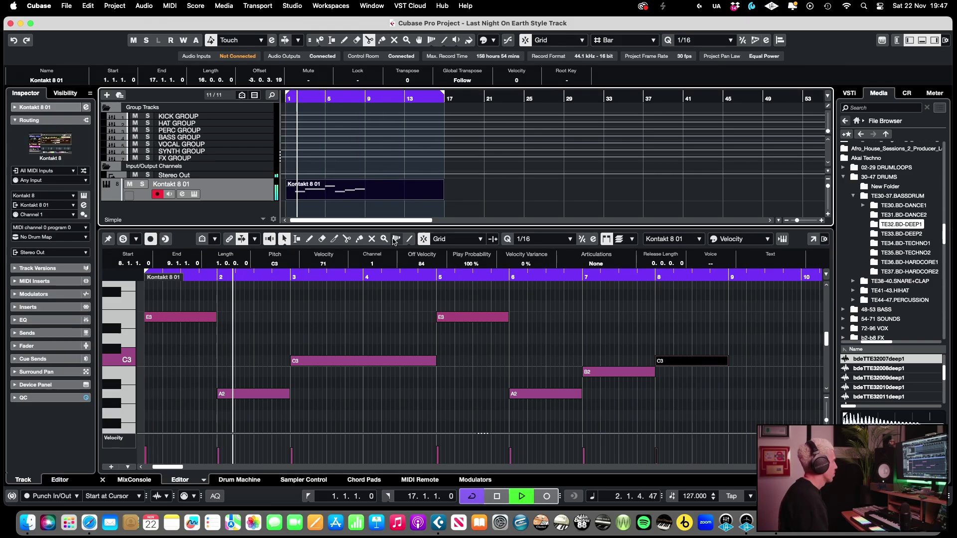
{"action": "left_click", "coordinate": [367, 189]}
{"action": "key", "text": "1"}
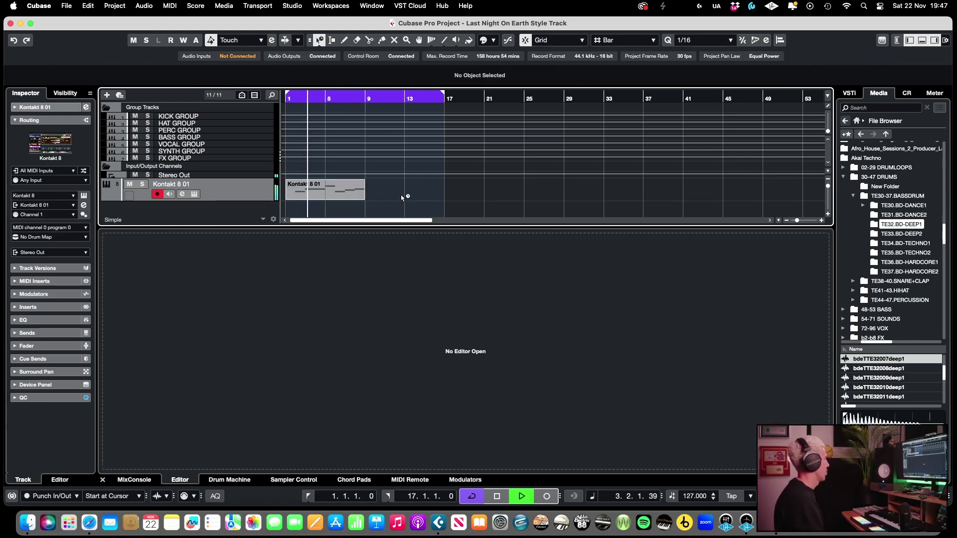
{"action": "left_click", "coordinate": [491, 194]}
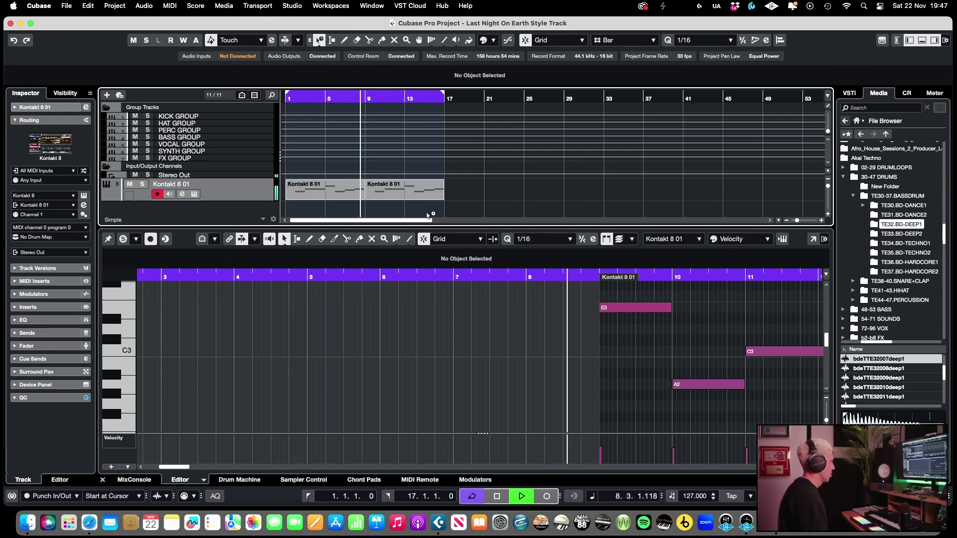
Play back both melody parts to check the revised phrase across the 16-bar loop
{"action": "key", "text": "space"}
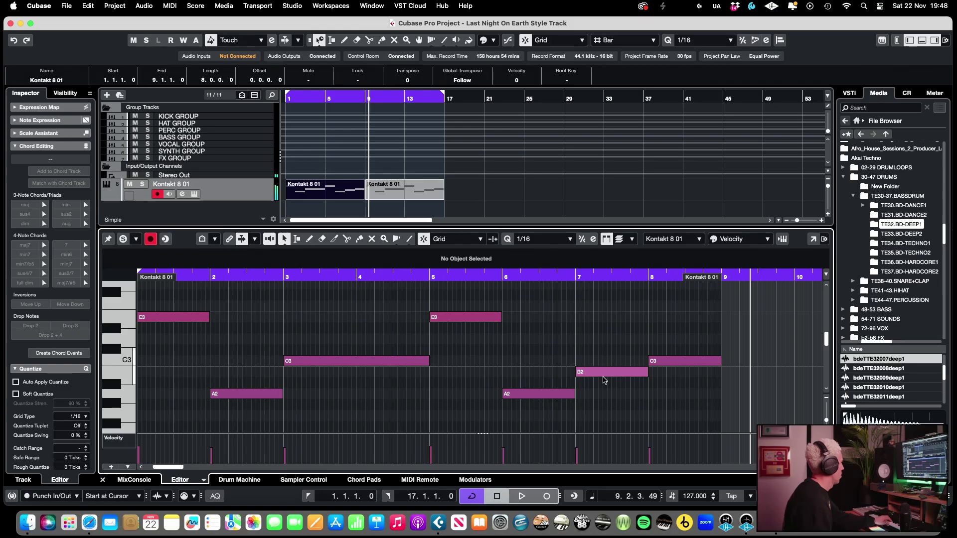
{"action": "double_click", "coordinate": [414, 279]}
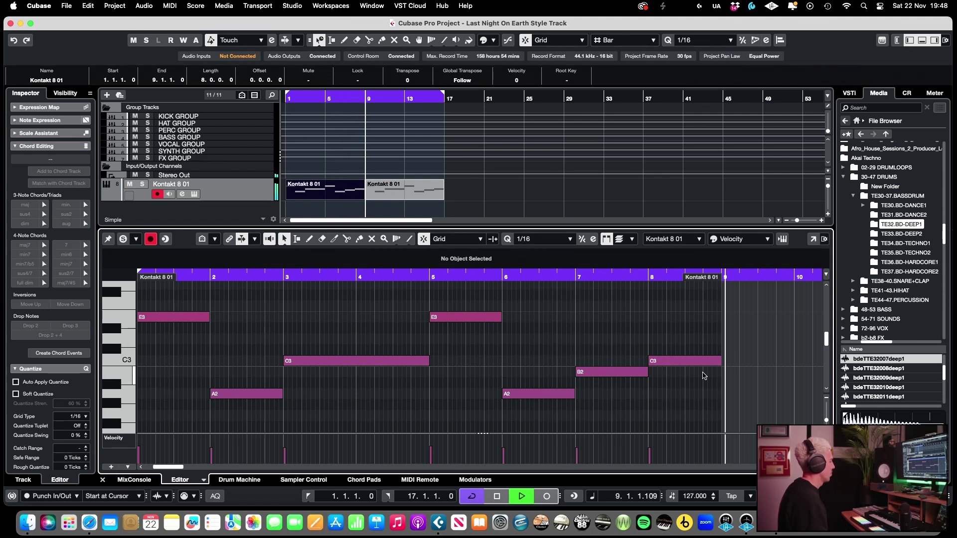
{"action": "key", "text": "space"}
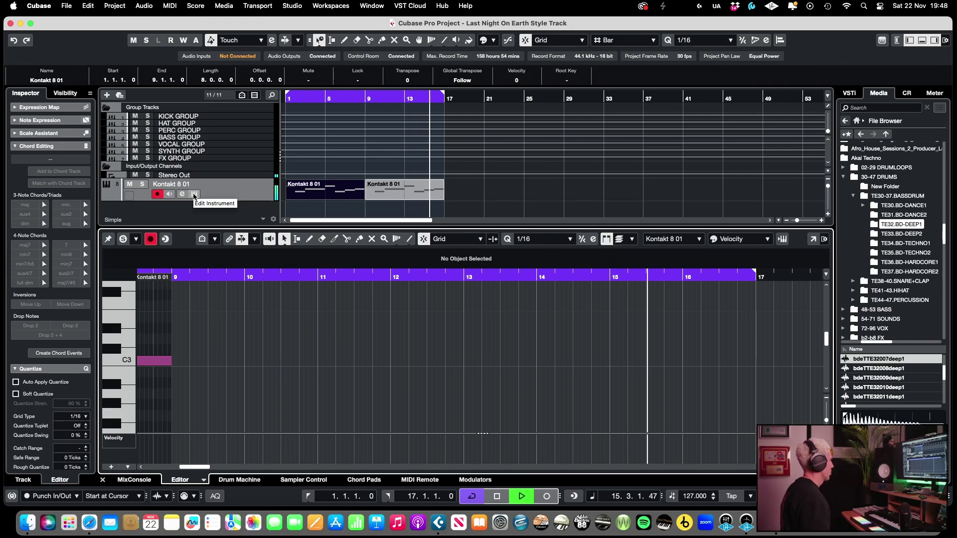
Open the Kontakt 8 instrument to view Utopia's macro settings during playback, and close it and stop the transport
{"action": "left_click", "coordinate": [193, 194]}
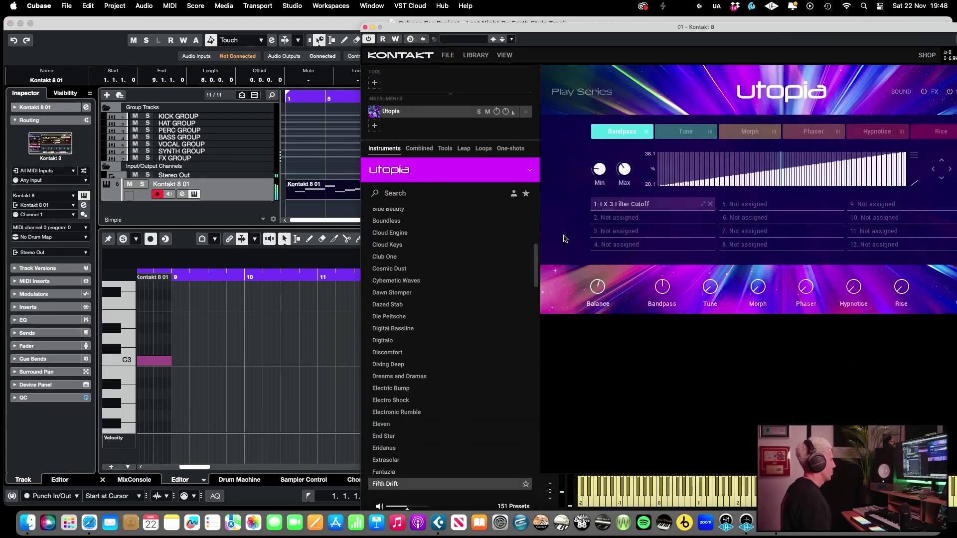
{"action": "left_click_drag", "start_coordinate": [858, 27], "coordinate": [649, 17]}
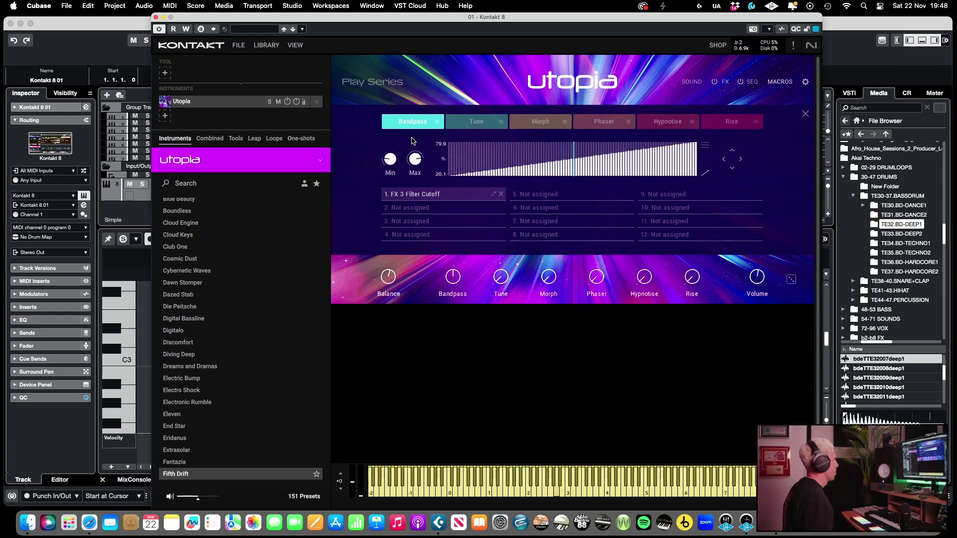
{"action": "left_click", "coordinate": [117, 40]}
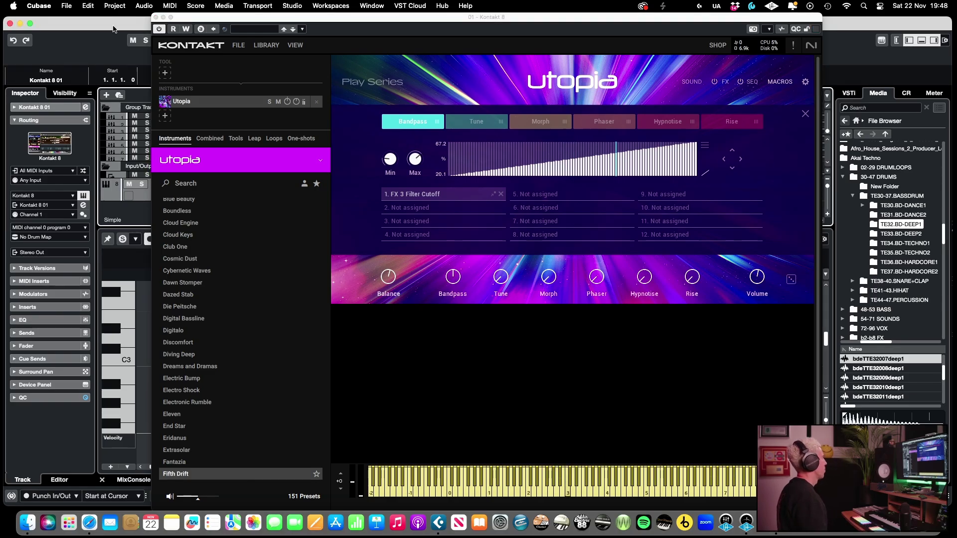
{"action": "left_click", "coordinate": [155, 18]}
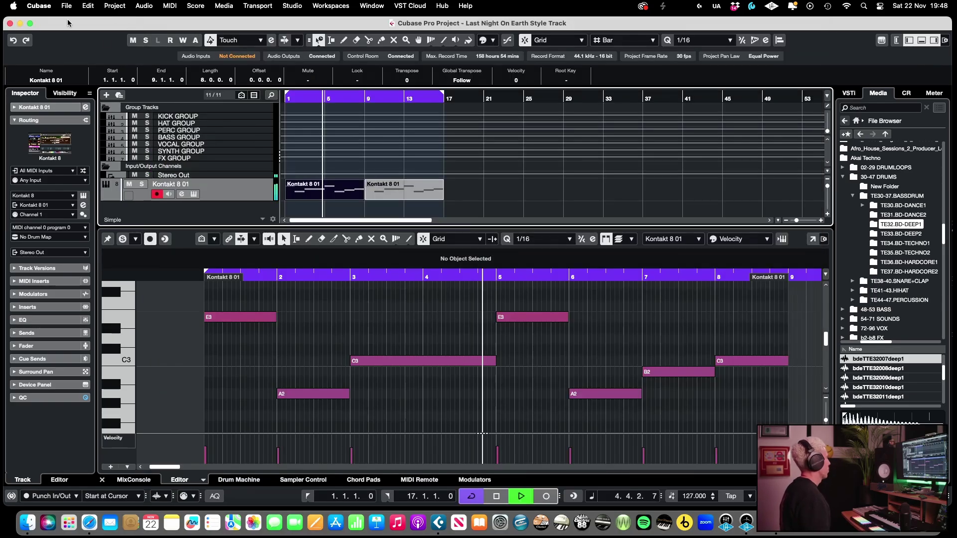
{"action": "key", "text": "space"}
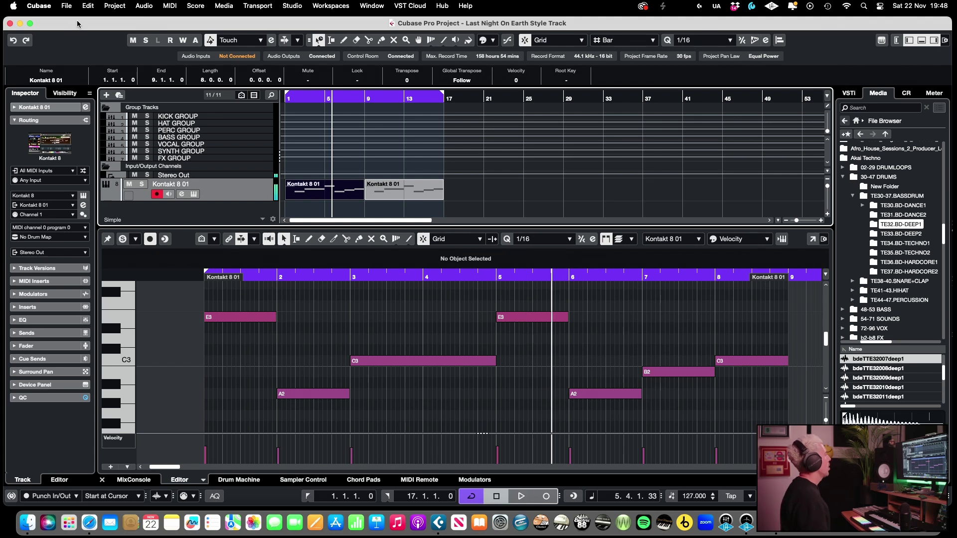
Close the Key Editor and enlarge the two melody parts in the arrangement, leaving no part selected
{"action": "left_click", "coordinate": [102, 480]}
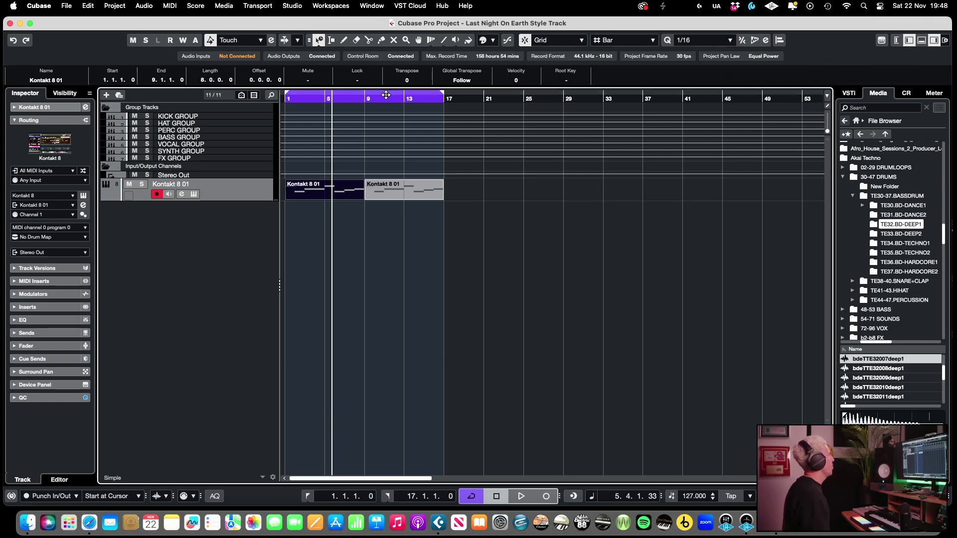
{"action": "key", "text": "h"}
{"action": "key", "text": "space"}
{"action": "key", "text": "space"}
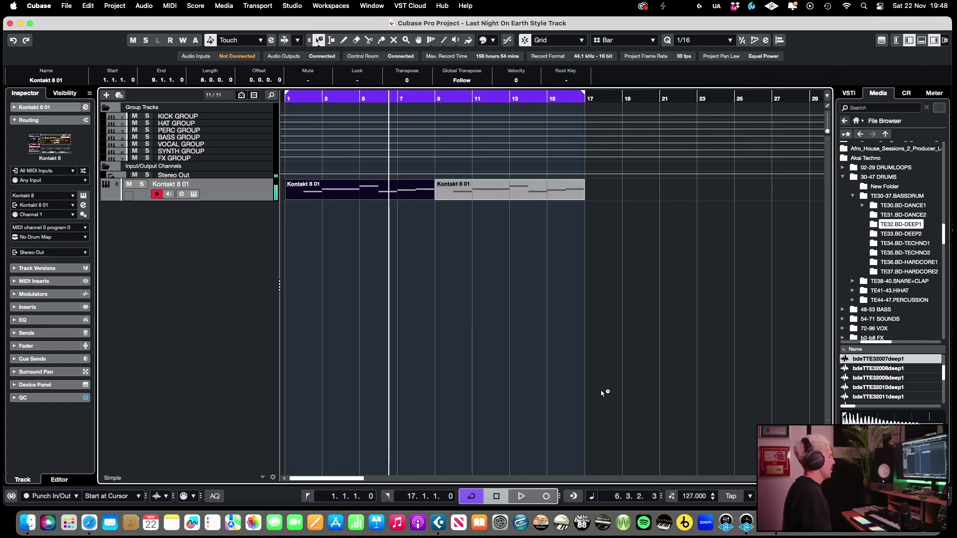
{"action": "key", "text": "super+p"}
{"action": "left_click", "coordinate": [664, 418]}
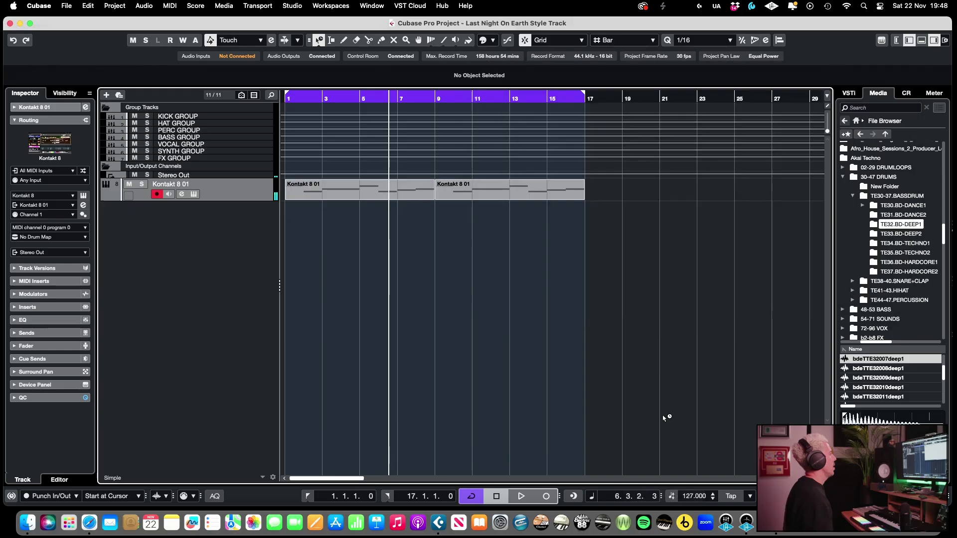
Add an instrument track from the VST Instruments rack with Repro-5 loaded and its output set to Stereo Out
{"action": "left_click", "coordinate": [293, 5]}
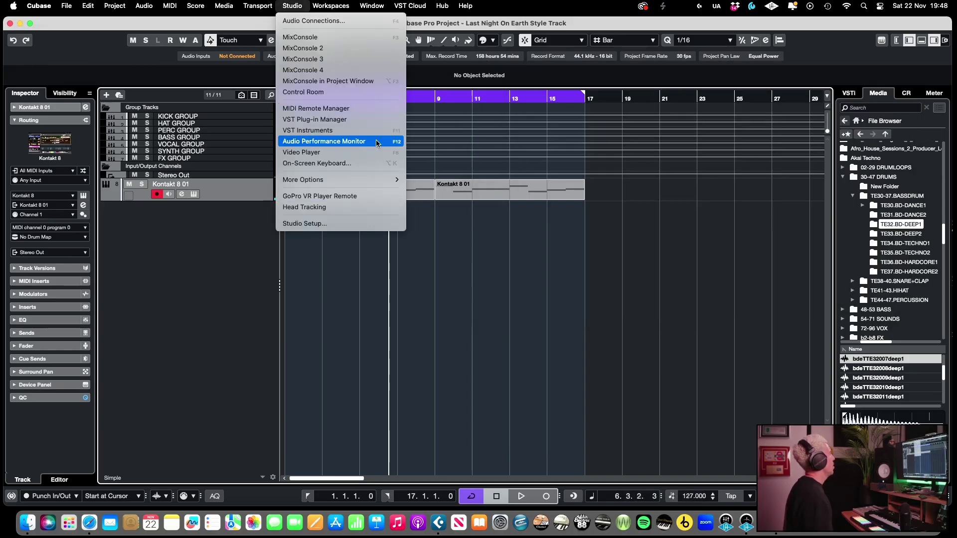
{"action": "left_click", "coordinate": [565, 270]}
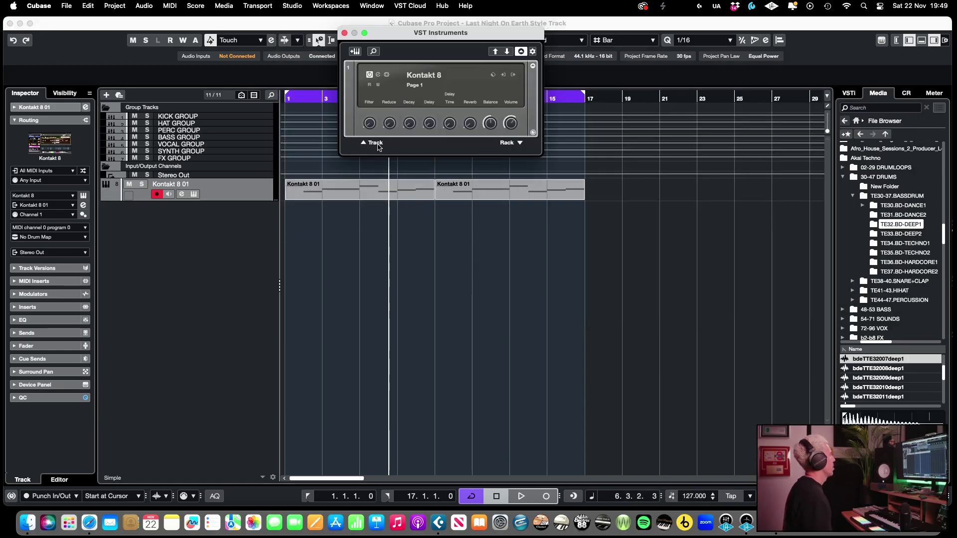
{"action": "left_click", "coordinate": [376, 142]}
{"action": "left_click", "coordinate": [728, 169]}
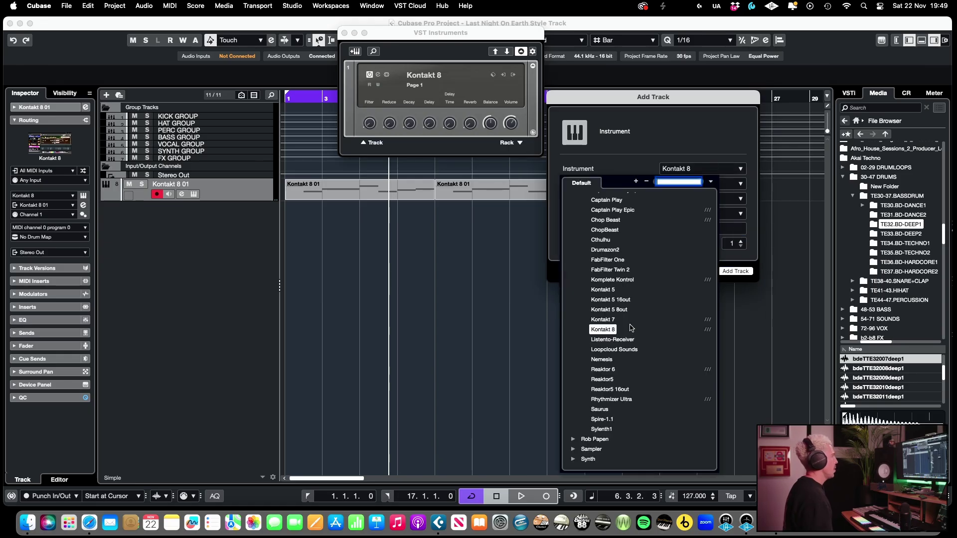
{"action": "type", "text": "repro"}
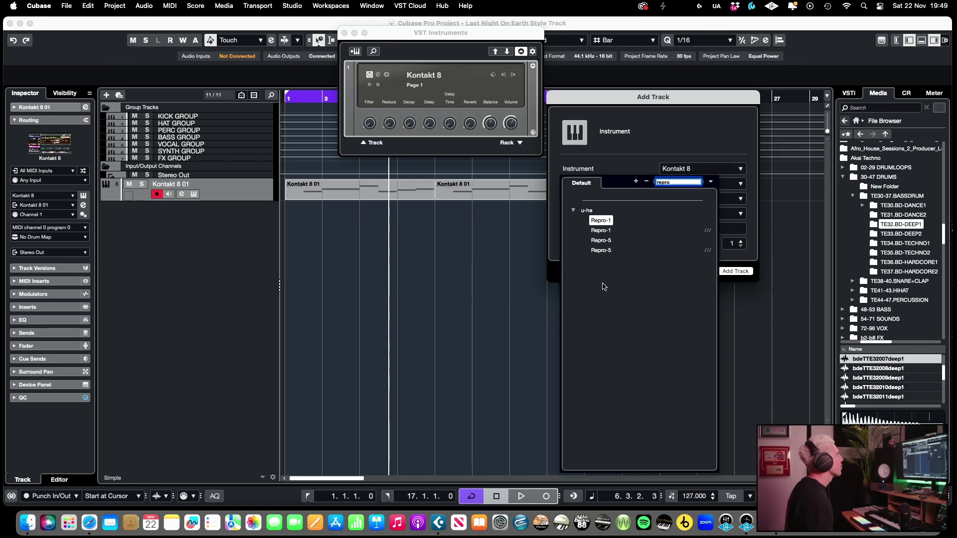
{"action": "left_click", "coordinate": [601, 250]}
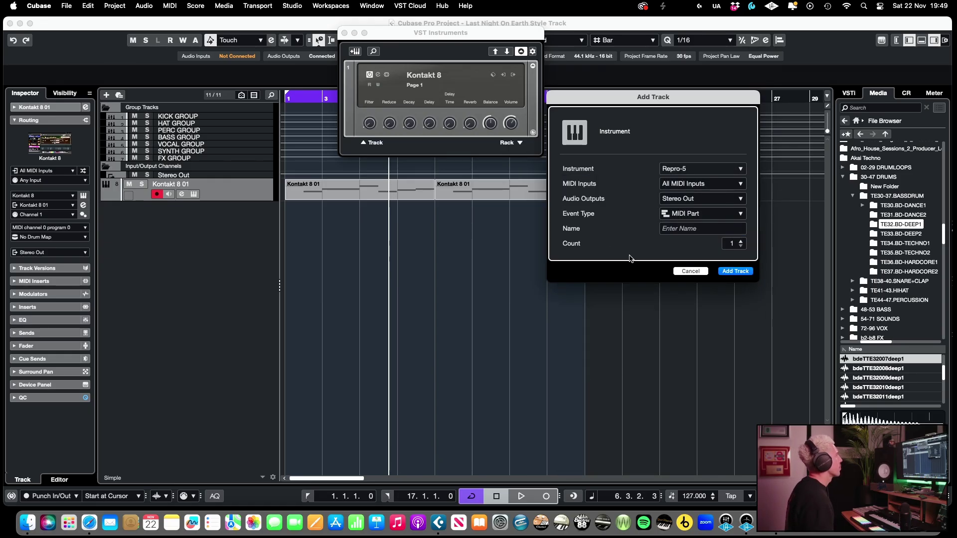
{"action": "left_click", "coordinate": [734, 271]}
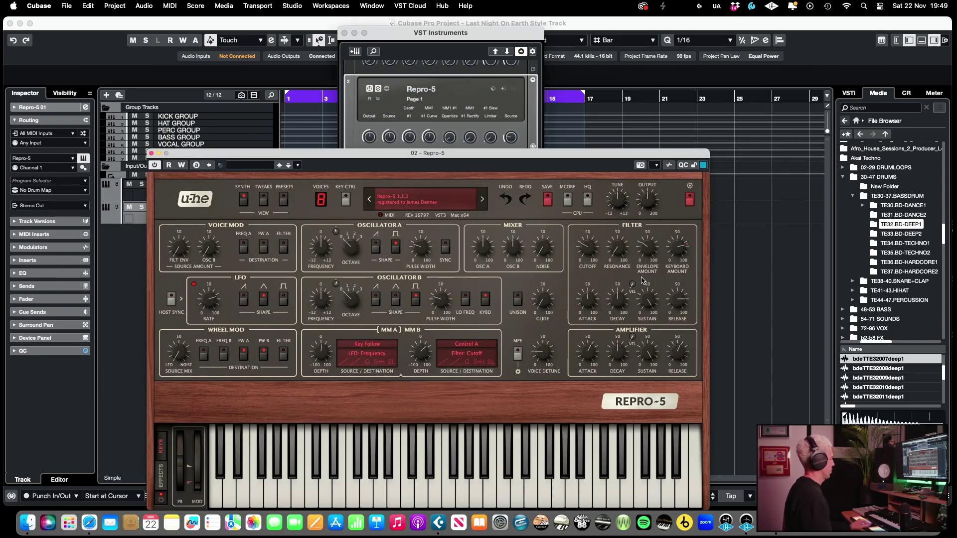
Audition presets in Repro-5's 08 Pads - Synths folder and load AZ Entirely
{"action": "left_click", "coordinate": [283, 199]}
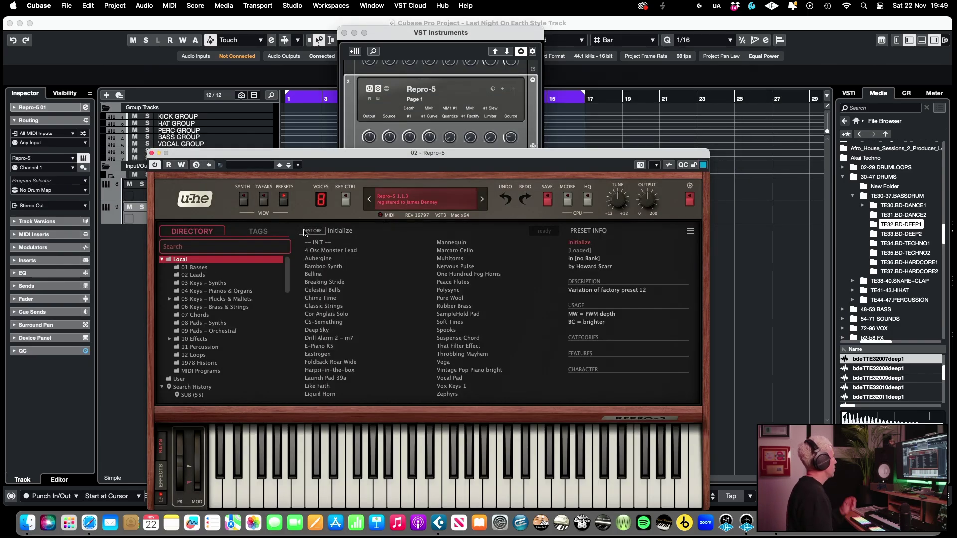
{"action": "left_click", "coordinate": [215, 323]}
{"action": "left_click", "coordinate": [327, 244]}
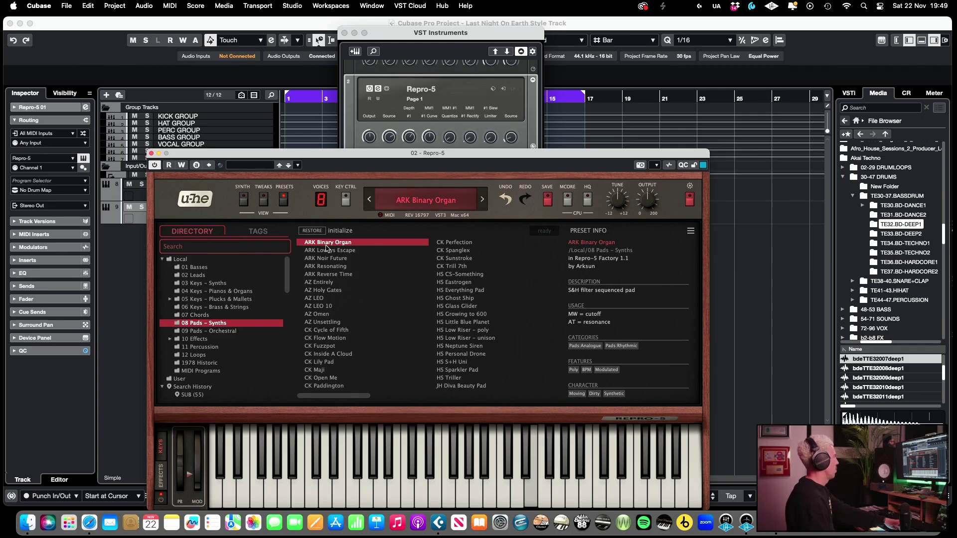
{"action": "left_click", "coordinate": [330, 251]}
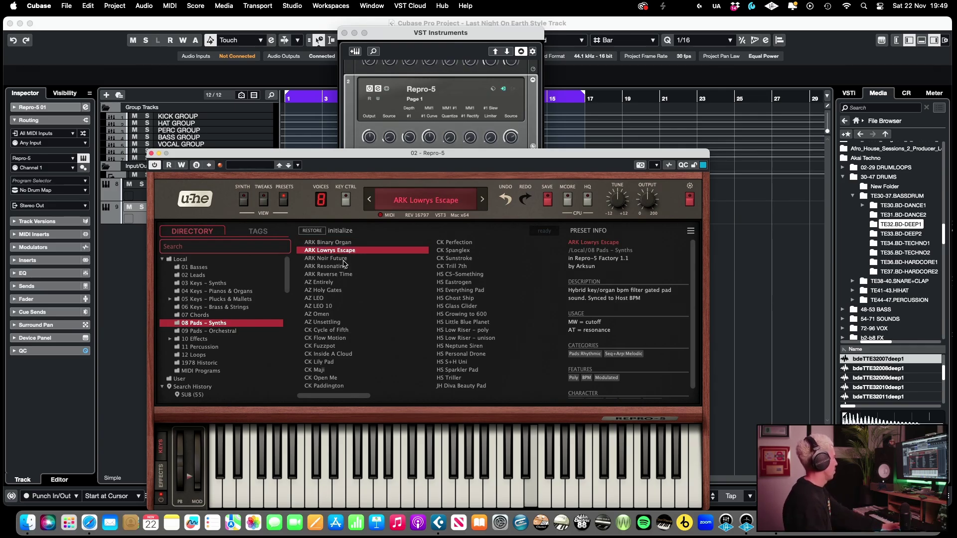
{"action": "left_click", "coordinate": [341, 259]}
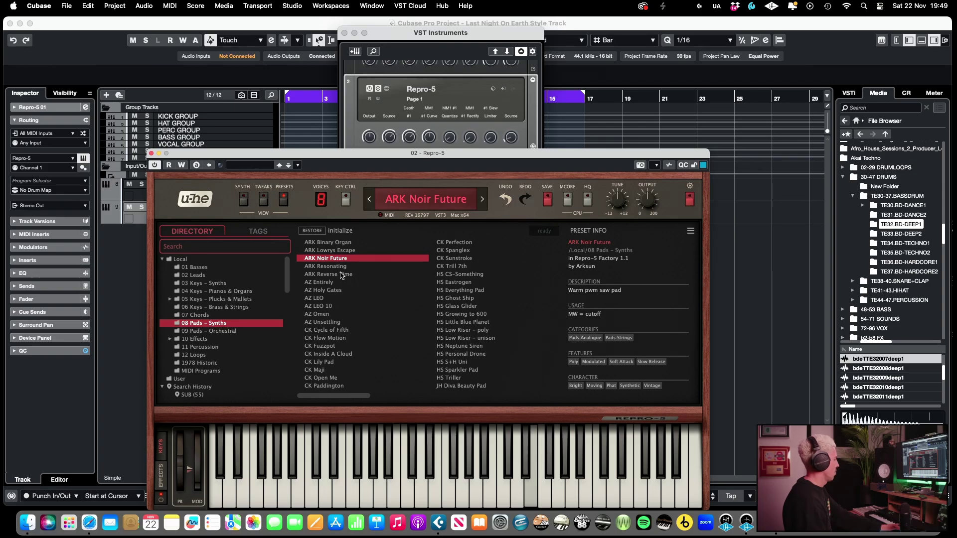
{"action": "left_click", "coordinate": [339, 274]}
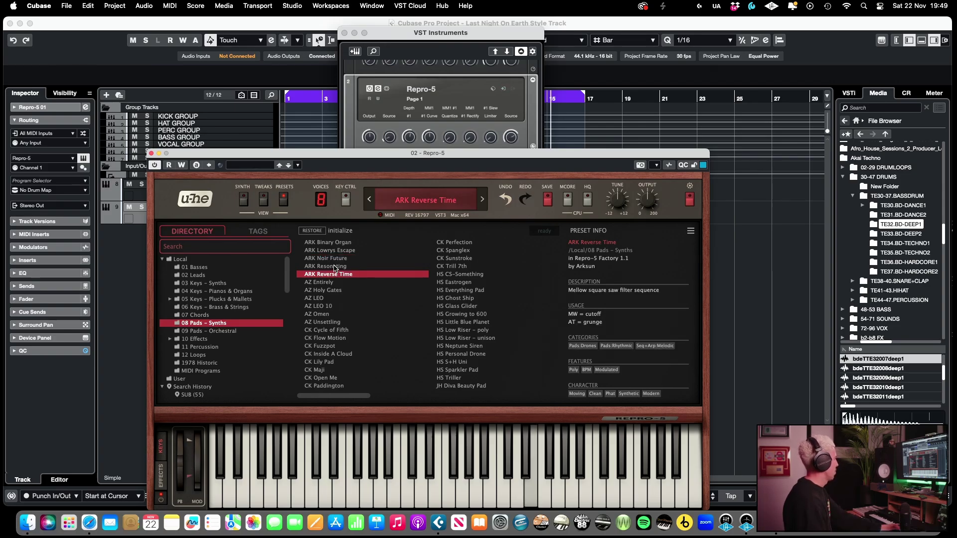
{"action": "left_click", "coordinate": [335, 267]}
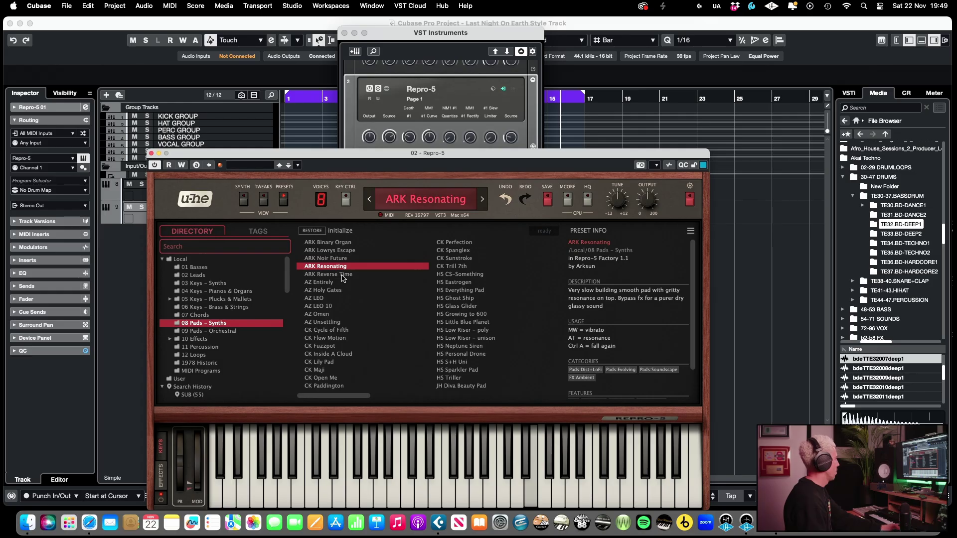
{"action": "left_click", "coordinate": [329, 283]}
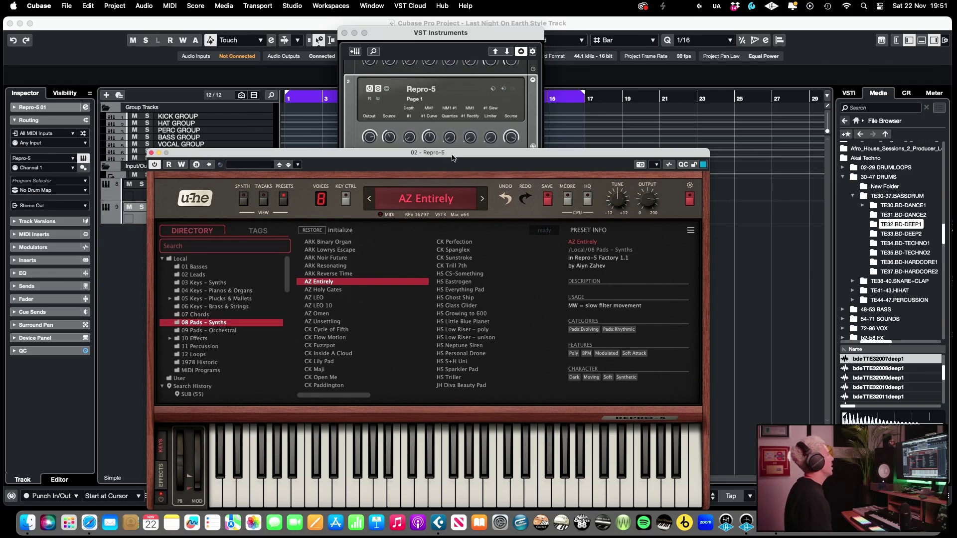
Close the VST Instruments rack, move the Repro-5 window clear of the transport, and return the playhead to bar 1
{"action": "left_click_drag", "start_coordinate": [444, 153], "coordinate": [407, 48]}
{"action": "left_click", "coordinate": [344, 33]}
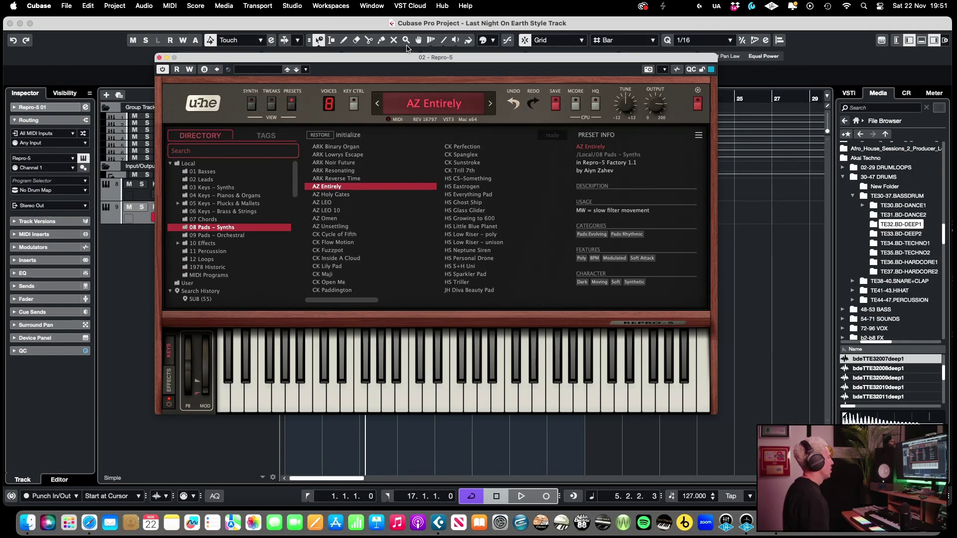
{"action": "key", "text": "Home"}
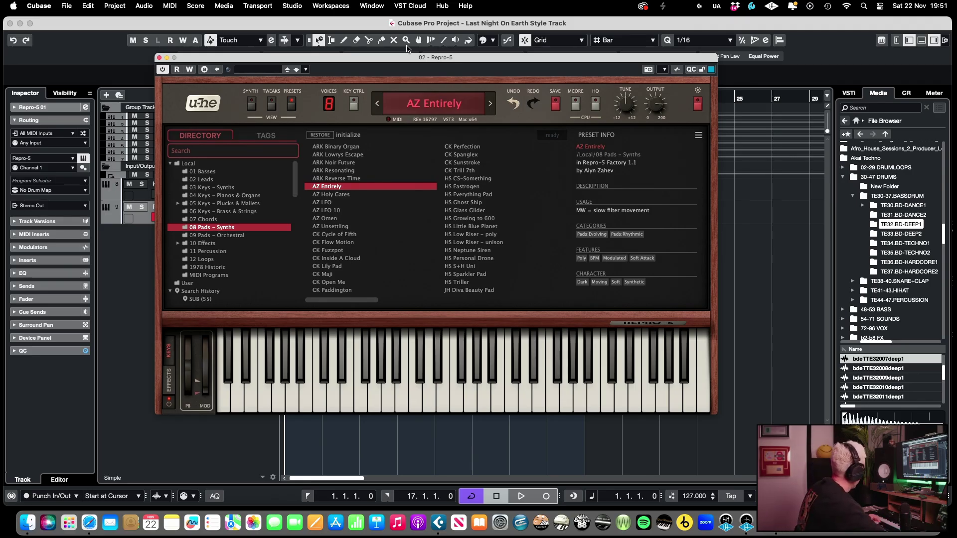
{"action": "key", "text": "KP_Multiply"}
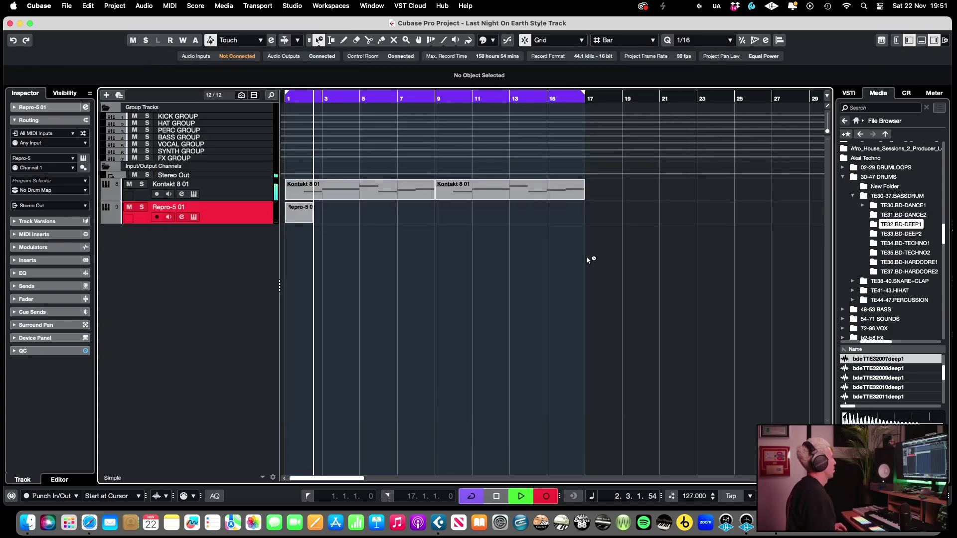
{"action": "left_click", "coordinate": [159, 57]}
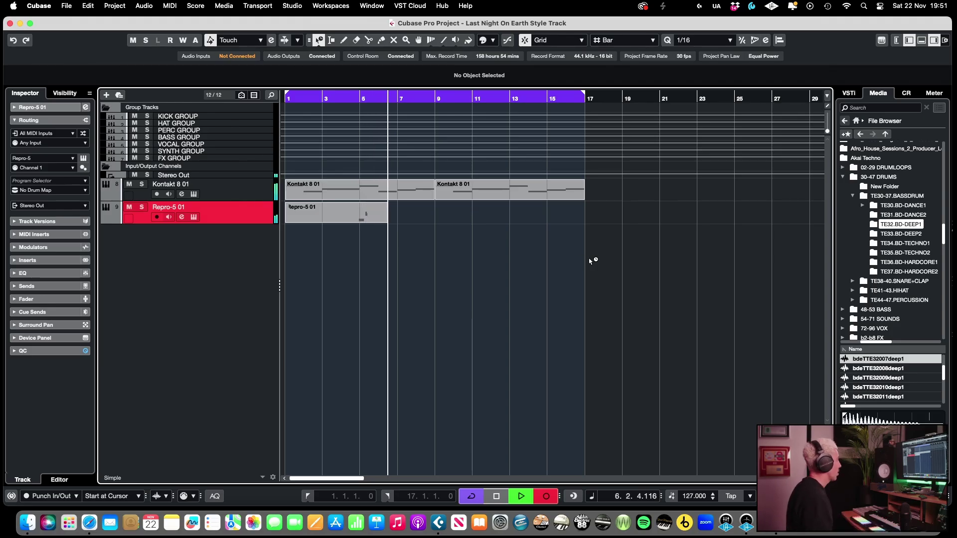
{"action": "key", "text": "space"}
{"action": "key", "text": "BackSpace"}
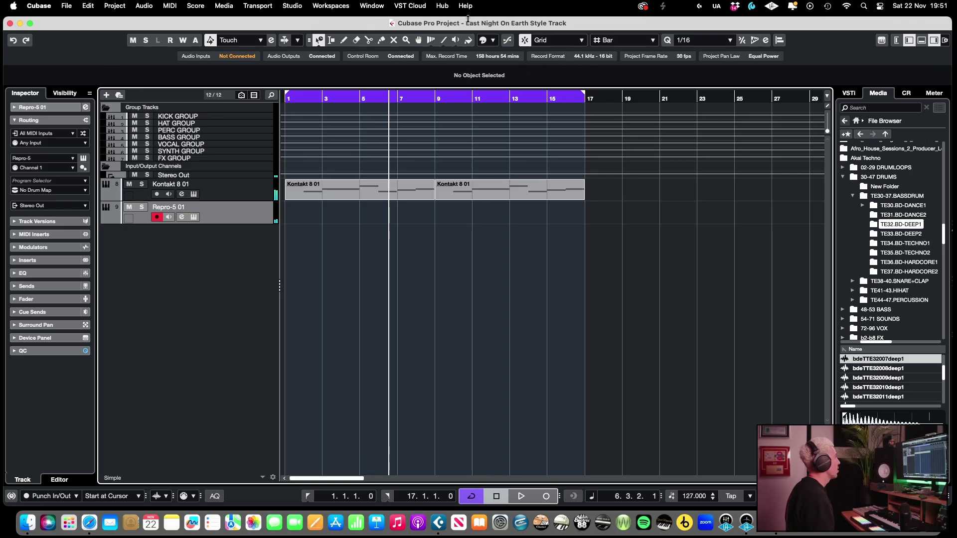
Record the pad melody on the Repro-5 track from bar 1 within the 16-bar loop
{"action": "left_click", "coordinate": [539, 94]}
{"action": "key", "text": "KP_Multiply"}
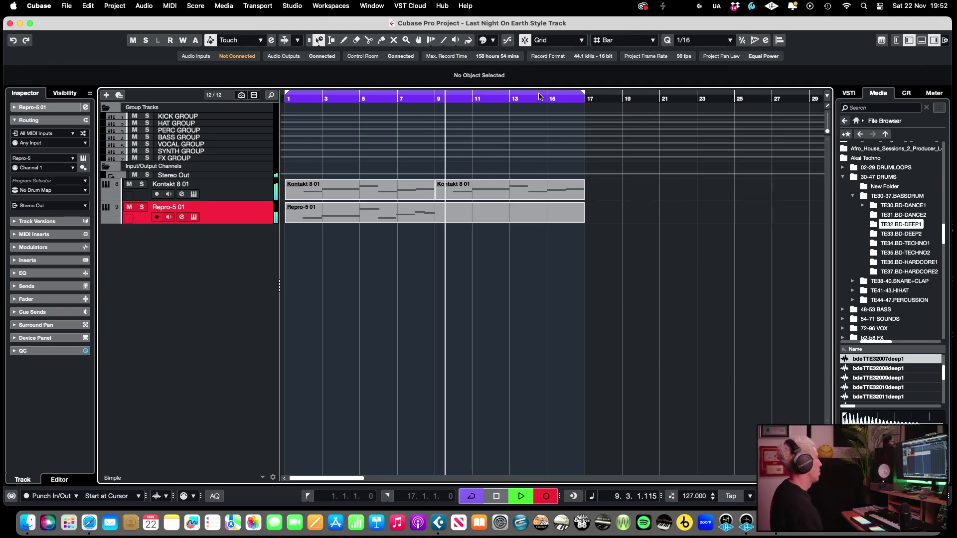
{"action": "key", "text": "space"}
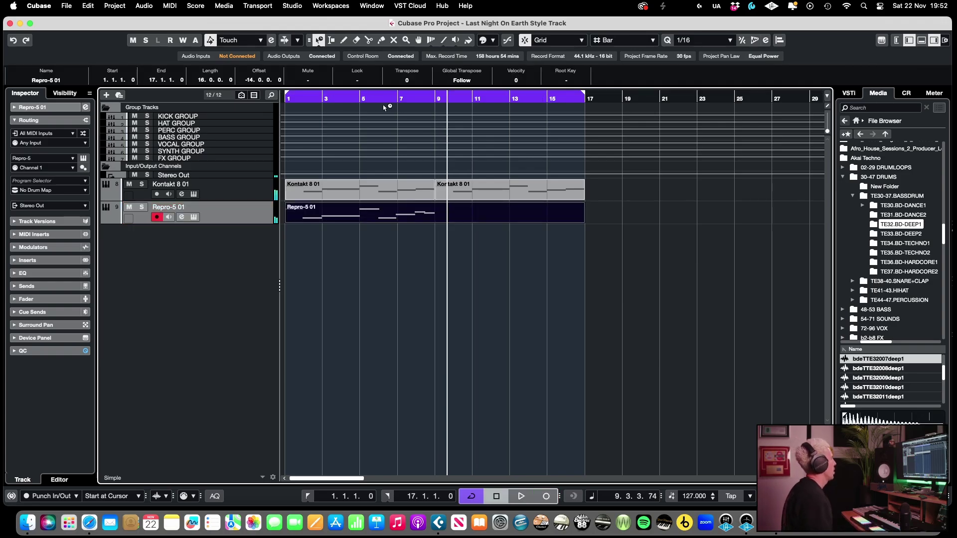
Play back the recorded Repro-5 part and examine its notes in the Key Editor
{"action": "key", "text": "period"}
{"action": "key", "text": "space"}
{"action": "double_click", "coordinate": [353, 214]}
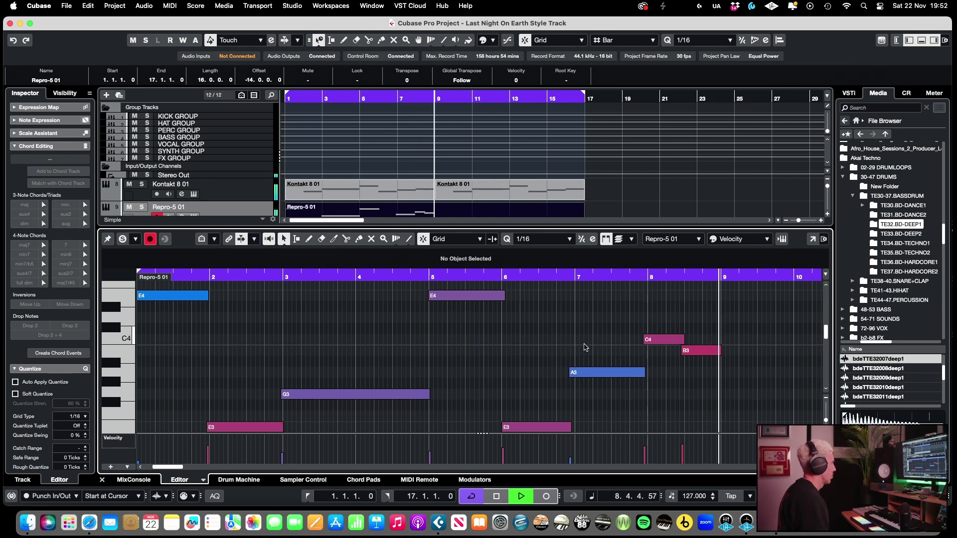
{"action": "key", "text": "space"}
{"action": "scroll", "coordinate": [499, 337], "scroll_direction": "left", "scroll_amount": 5}
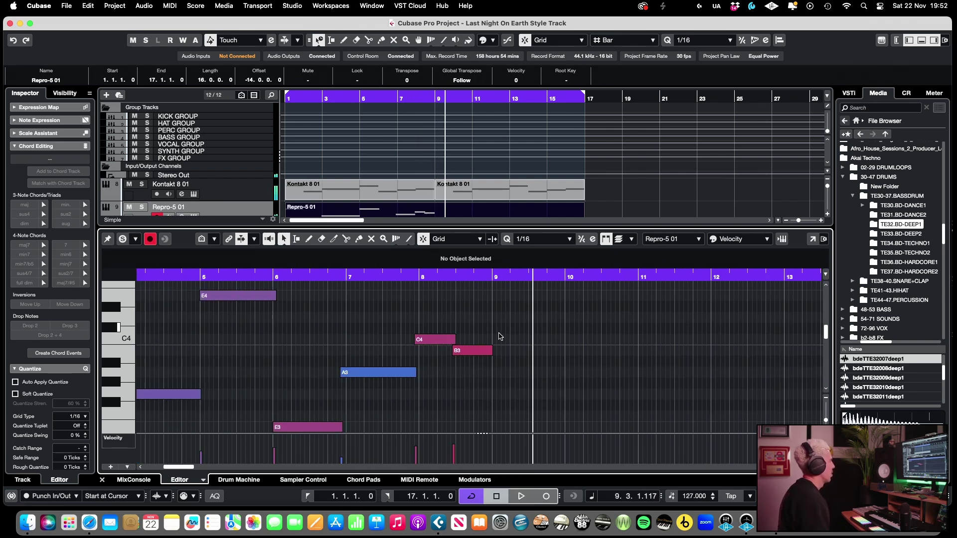
{"action": "left_click", "coordinate": [102, 480]}
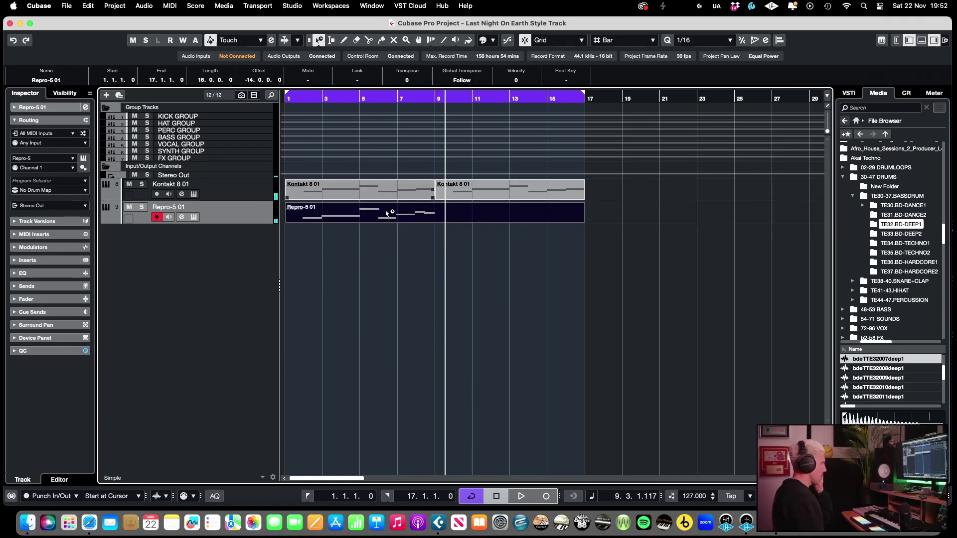
Move the Repro-5 part to start at bar 9 and split it at bar 17
{"action": "left_click_drag", "start_coordinate": [403, 209], "coordinate": [555, 211]}
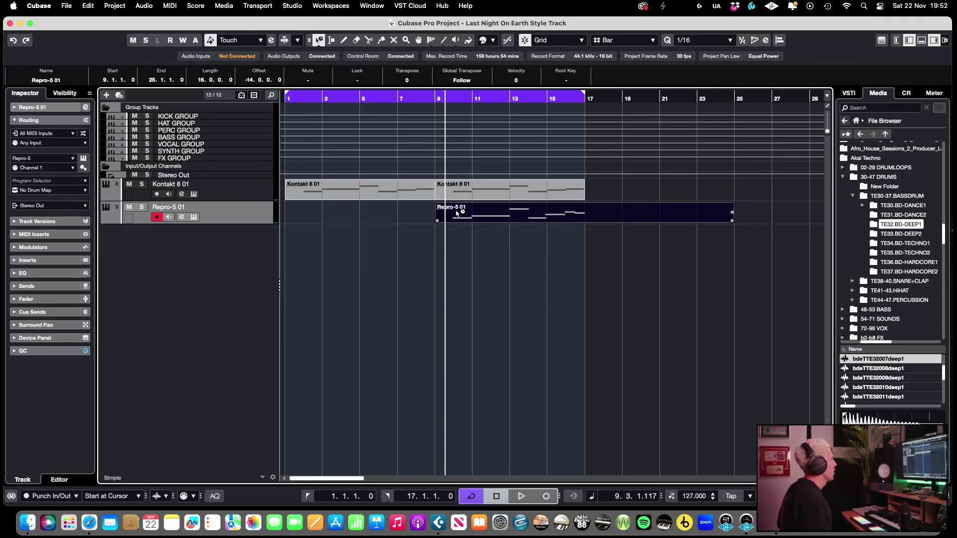
{"action": "key", "text": "3"}
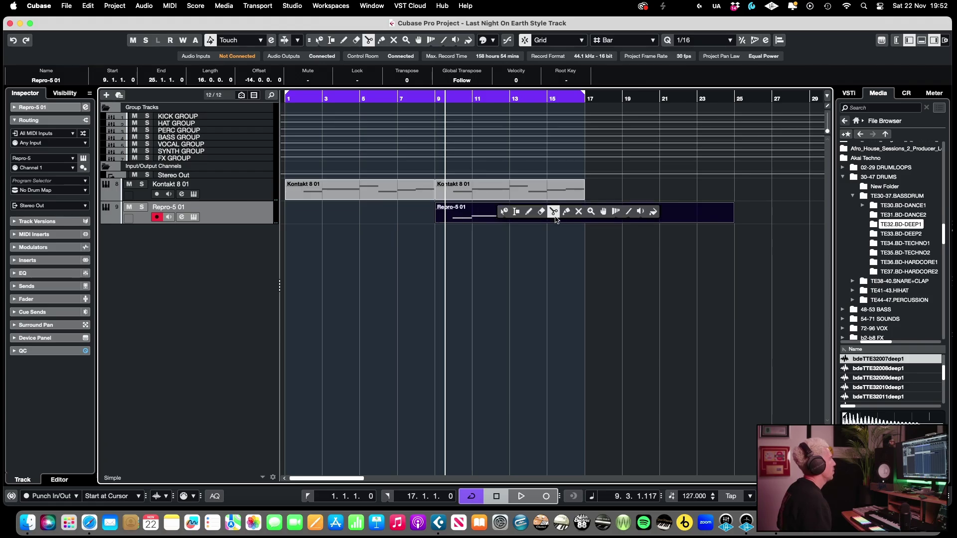
{"action": "left_click", "coordinate": [584, 214]}
{"action": "key", "text": "1"}
{"action": "key", "text": "Left"}
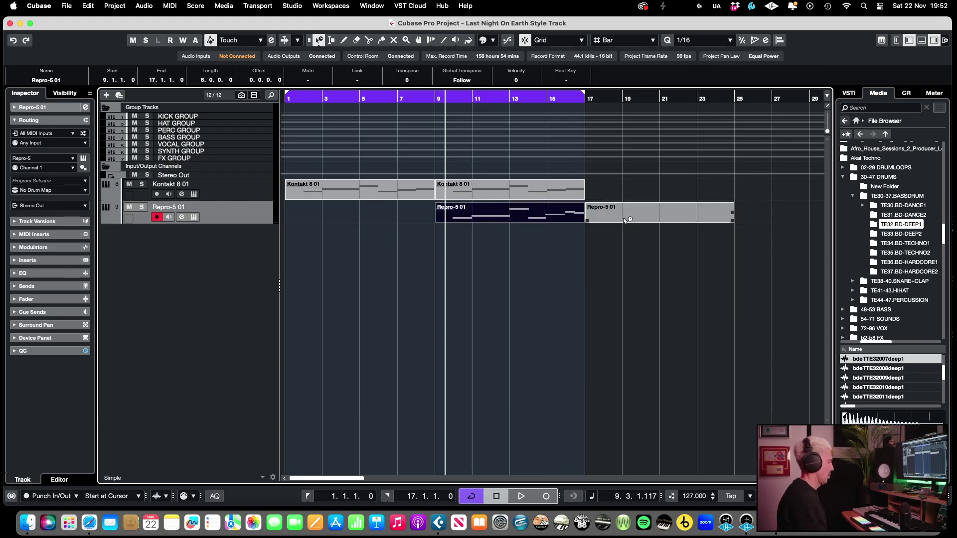
{"action": "key", "text": "Delete"}
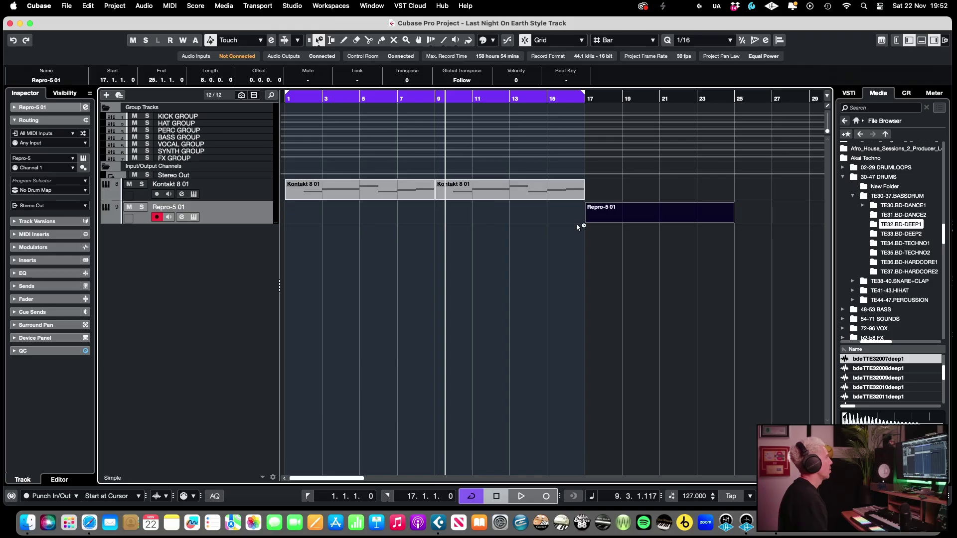
{"action": "key", "text": "space"}
{"action": "key", "text": "super+z"}
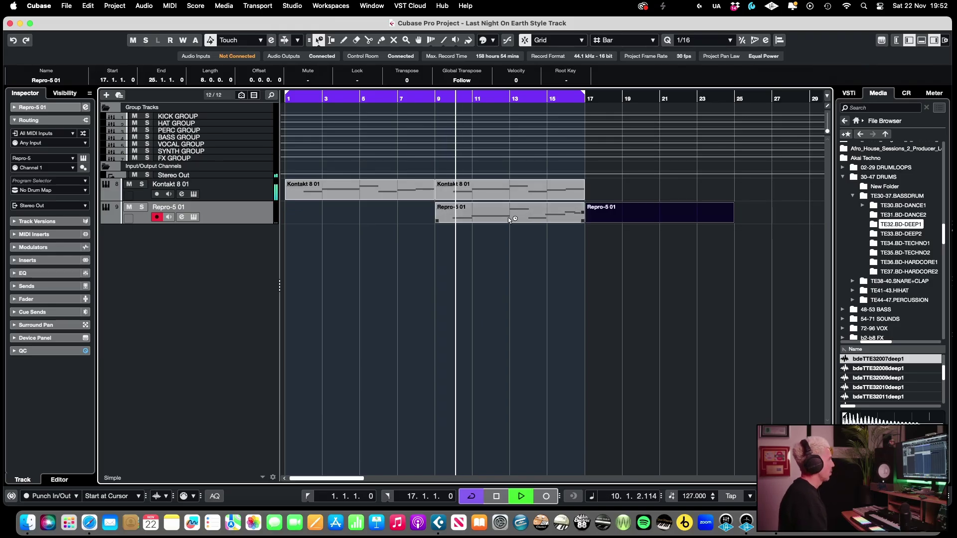
Copy the Repro-5 part at bar 9 to bar 1 and delete the empty part at bar 17
{"action": "left_click_drag", "start_coordinate": [507, 218], "coordinate": [358, 209]}
{"action": "left_click", "coordinate": [698, 209]}
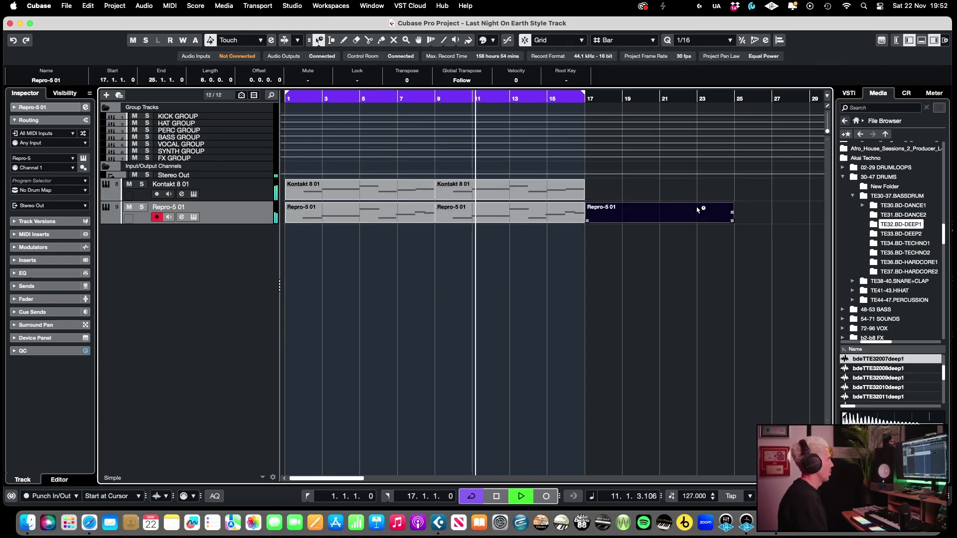
{"action": "key", "text": "Delete"}
Play the first Repro-5 part from bar 5 in the Key Editor and move its A3 note to bar 7
{"action": "double_click", "coordinate": [349, 214]}
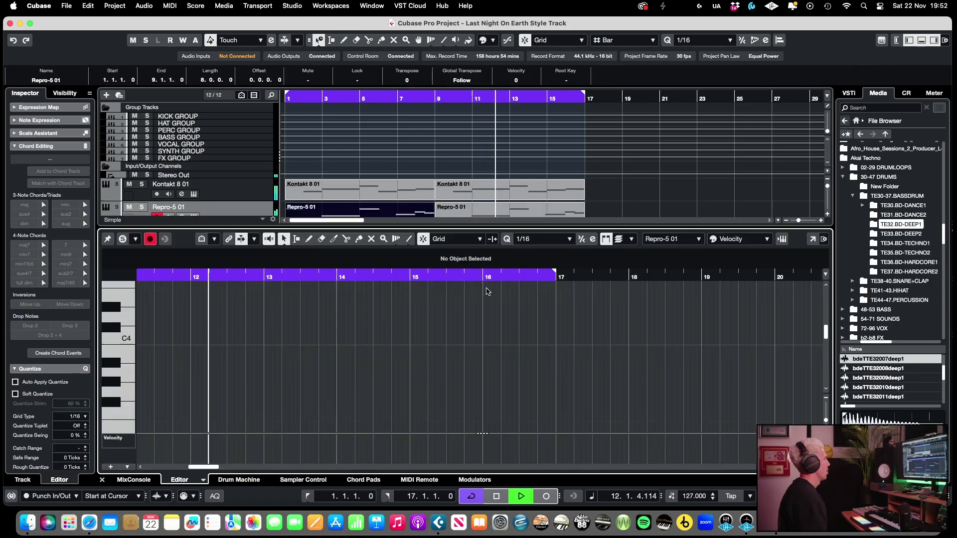
{"action": "key", "text": "space"}
{"action": "scroll", "coordinate": [282, 335], "scroll_direction": "left", "scroll_amount": 15}
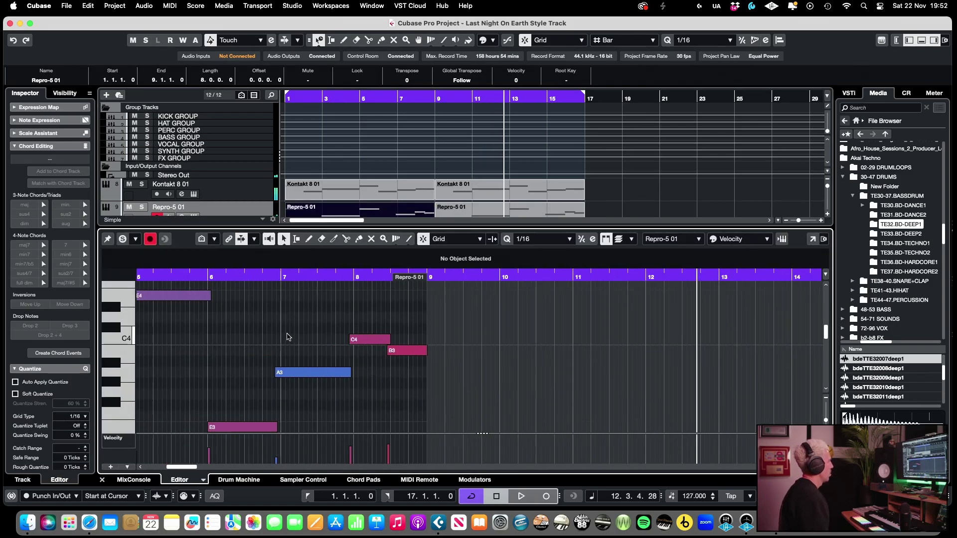
{"action": "scroll", "coordinate": [283, 334], "scroll_direction": "right", "scroll_amount": 3}
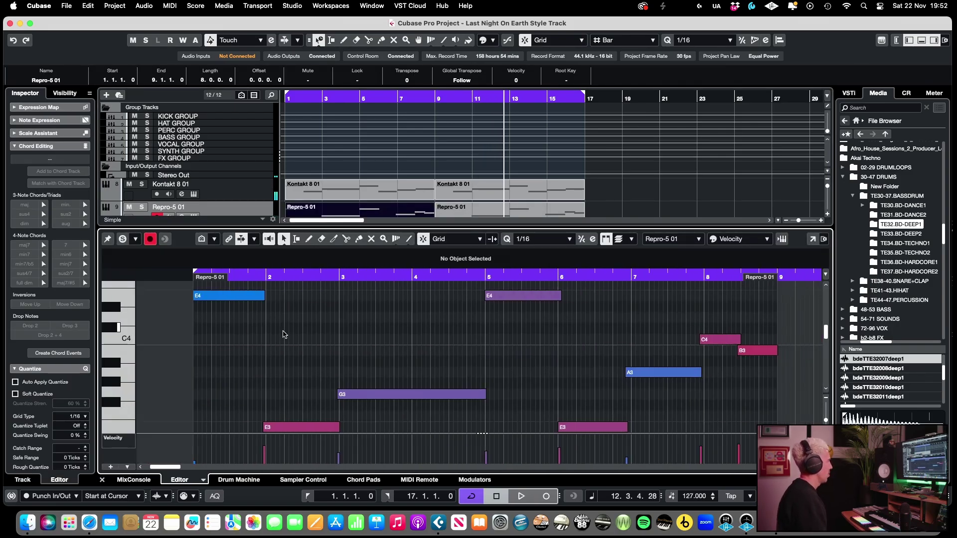
{"action": "left_click", "coordinate": [480, 275]}
{"action": "key", "text": "space"}
{"action": "left_click_drag", "start_coordinate": [662, 372], "coordinate": [669, 373]}
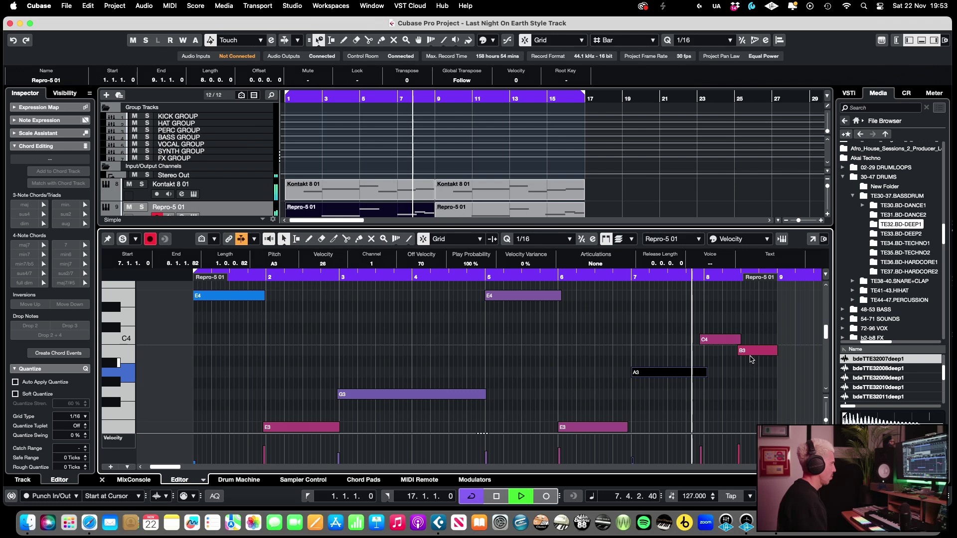
{"action": "key", "text": "space"}
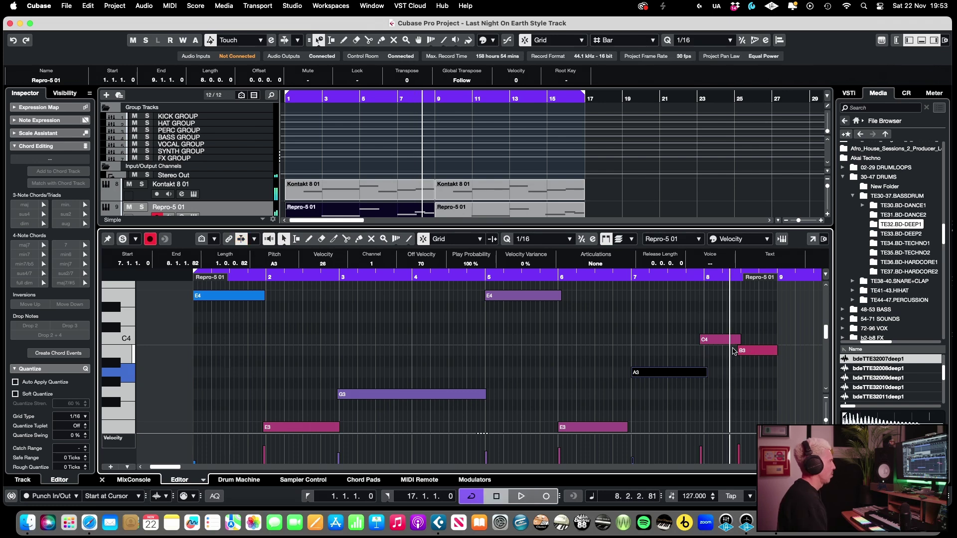
Delete the C4 note and make the B3 note fill bar 8, starting at 8.1.1.0
{"action": "left_click", "coordinate": [720, 339]}
{"action": "key", "text": "Delete"}
{"action": "left_click_drag", "start_coordinate": [751, 351], "coordinate": [774, 352]}
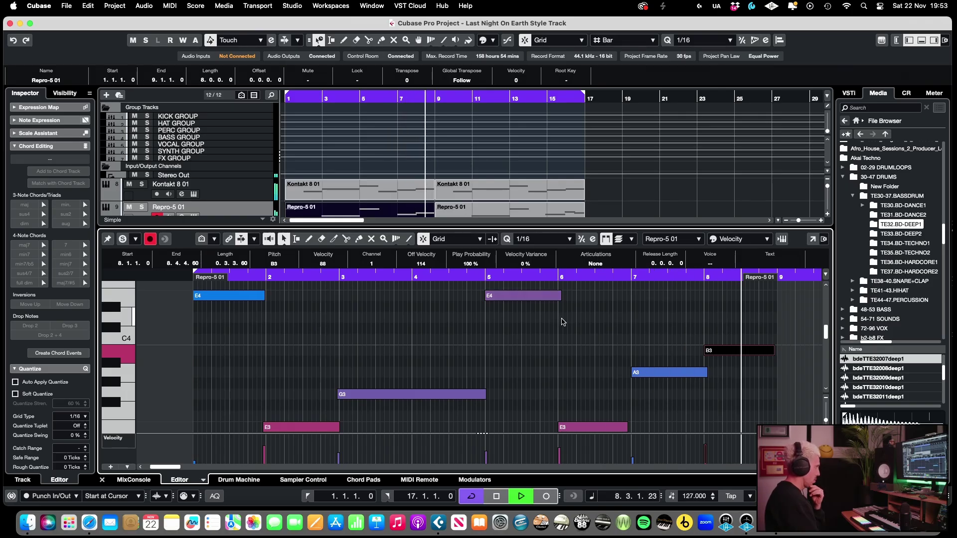
Open the second Repro-5 part in the Key Editor and move its A3 note to bar 15
{"action": "left_click", "coordinate": [102, 480]}
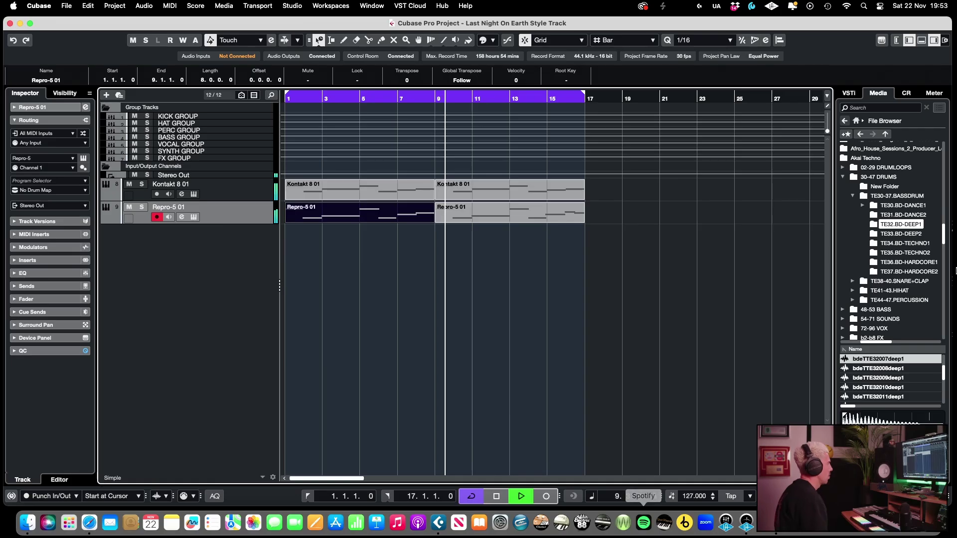
{"action": "double_click", "coordinate": [523, 212]}
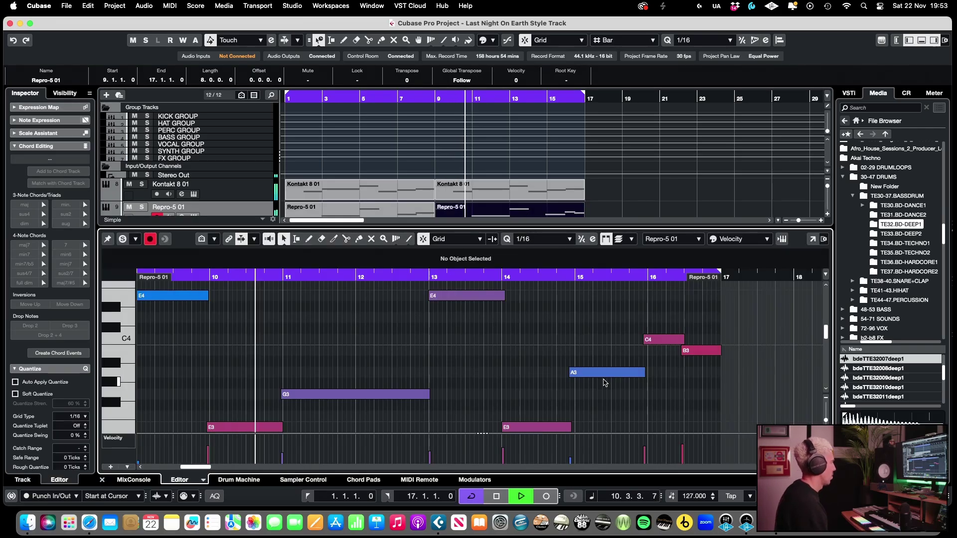
{"action": "left_click_drag", "start_coordinate": [604, 373], "coordinate": [612, 373]}
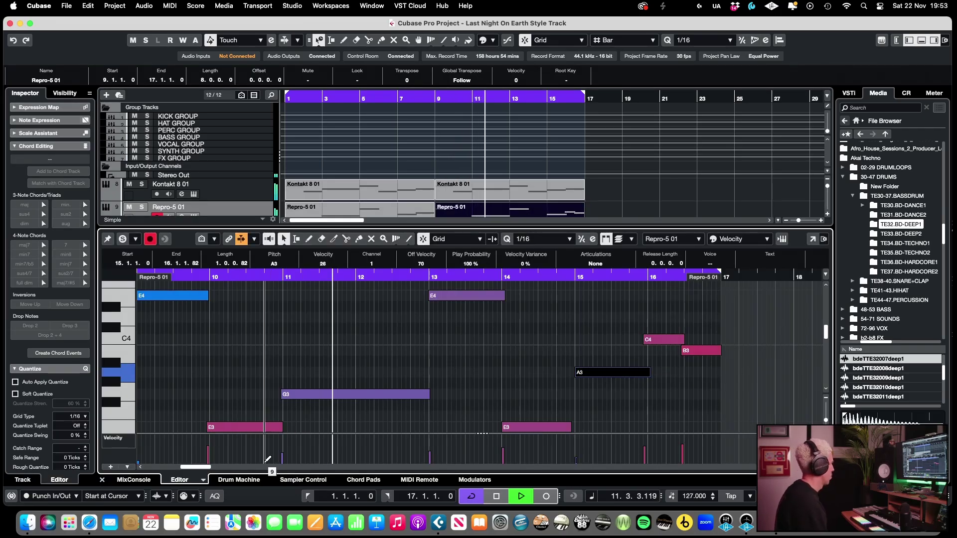
Close the Key Editor and enlarge the Kontakt 8 and Repro-5 tracks in the arrangement
{"action": "left_click", "coordinate": [101, 480]}
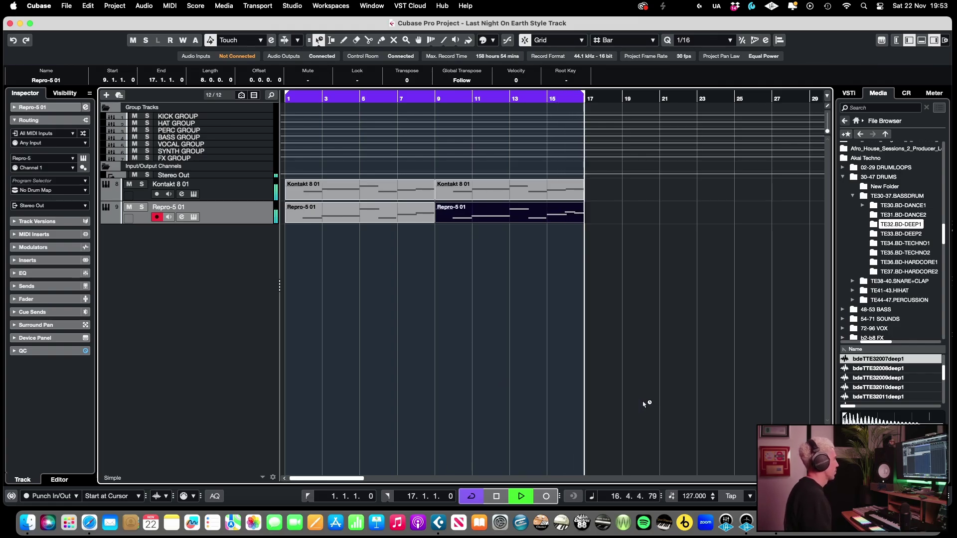
{"action": "key", "text": "alt+Down"}
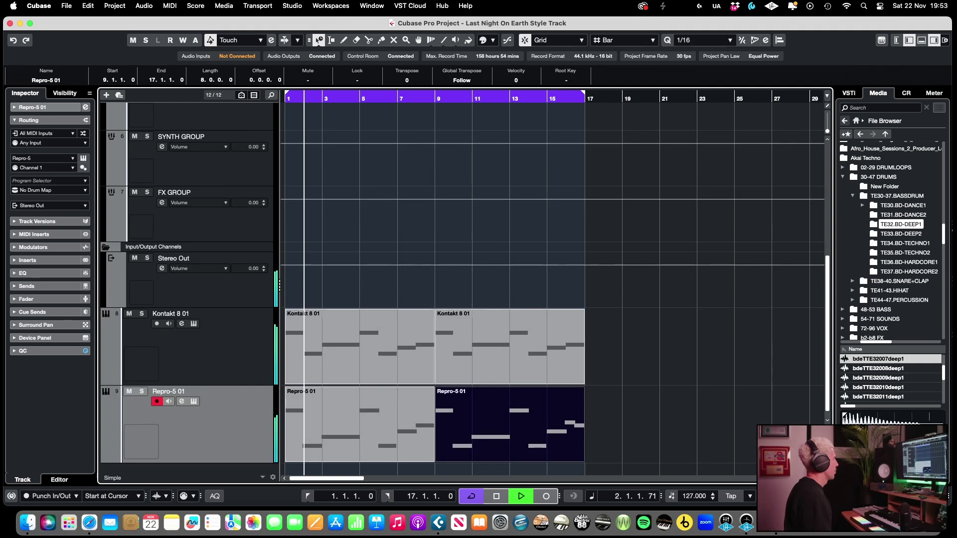
{"action": "key", "text": "alt+Down"}
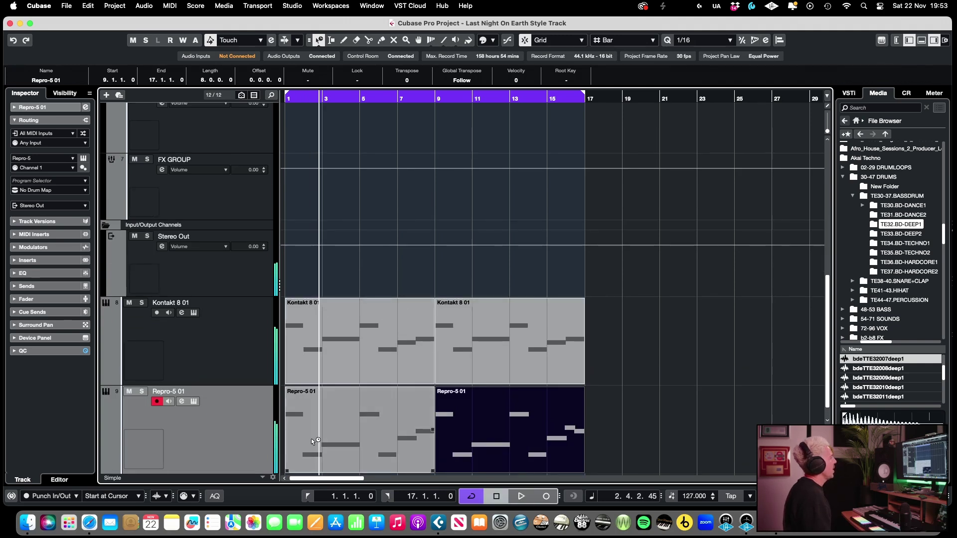
Play the Kontakt 8 and Repro-5 parts together, then reduce the track heights and stop playback
{"action": "left_click", "coordinate": [336, 344]}
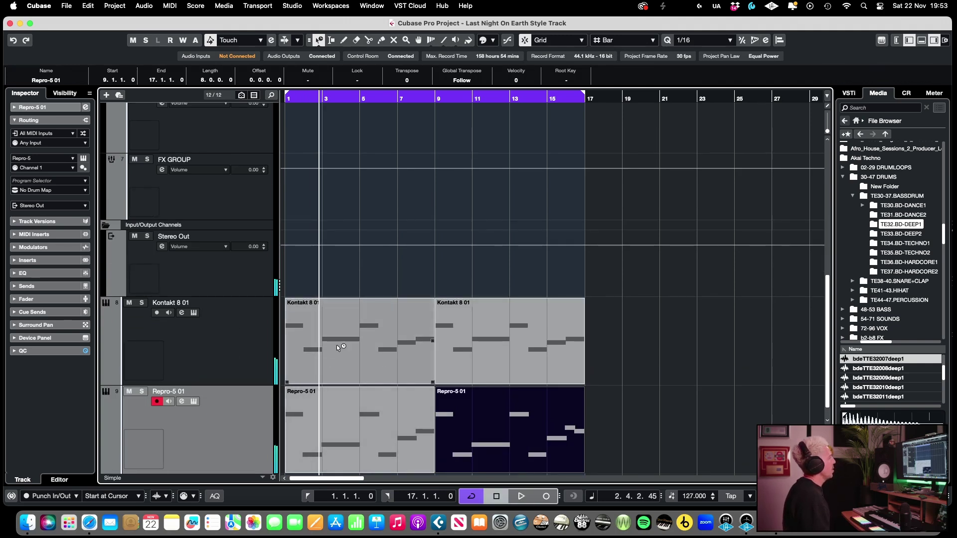
{"action": "left_click", "coordinate": [460, 342]}
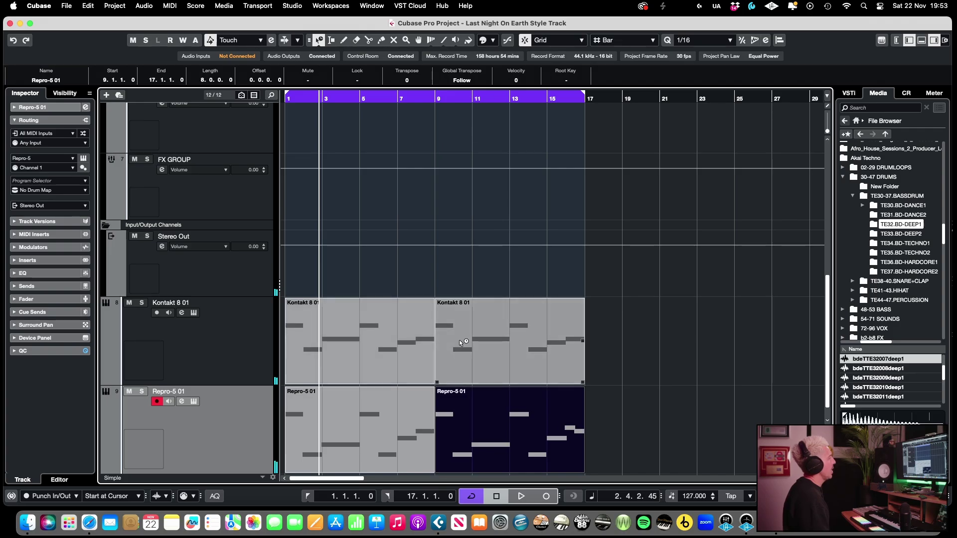
{"action": "left_click", "coordinate": [582, 394]}
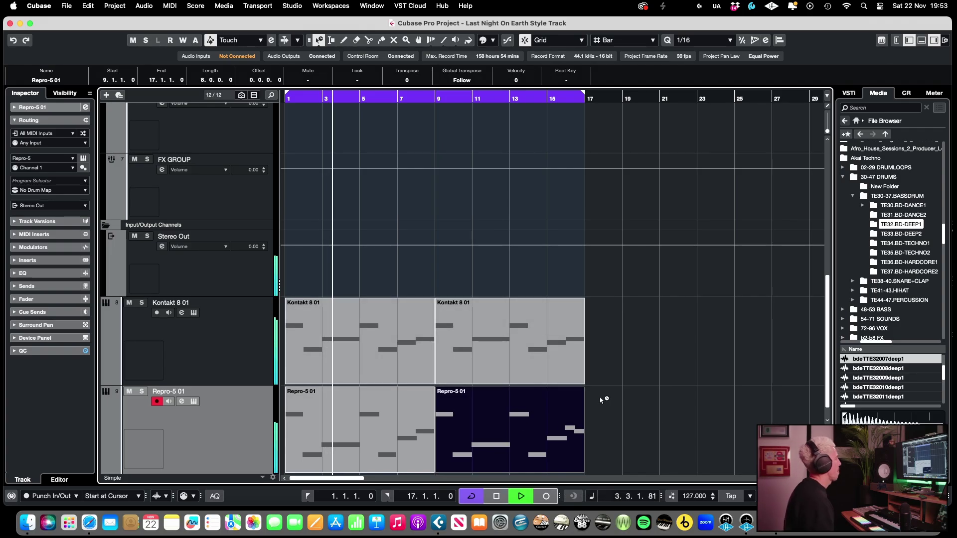
{"action": "scroll", "coordinate": [602, 400], "scroll_direction": "down", "scroll_amount": 1}
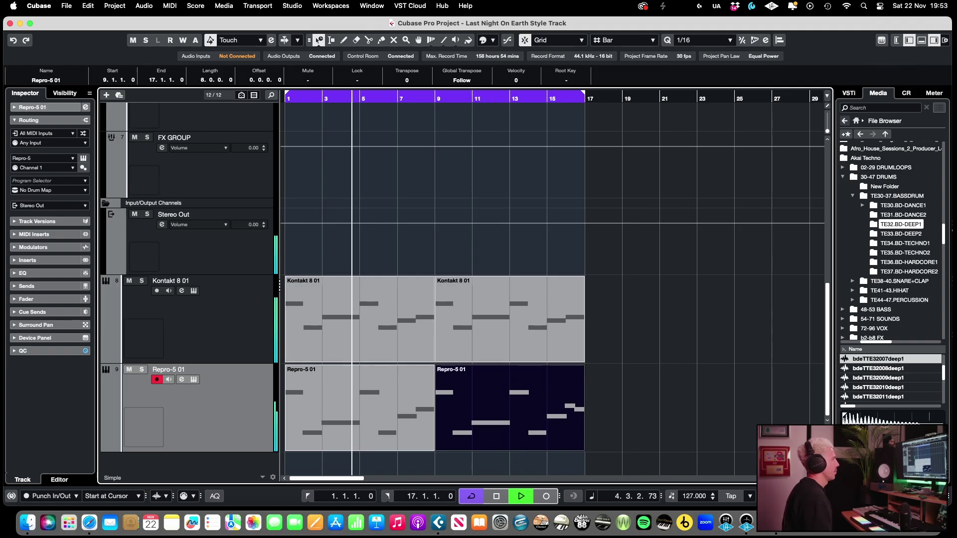
{"action": "left_click", "coordinate": [793, 448]}
{"action": "key", "text": "shift+g"}
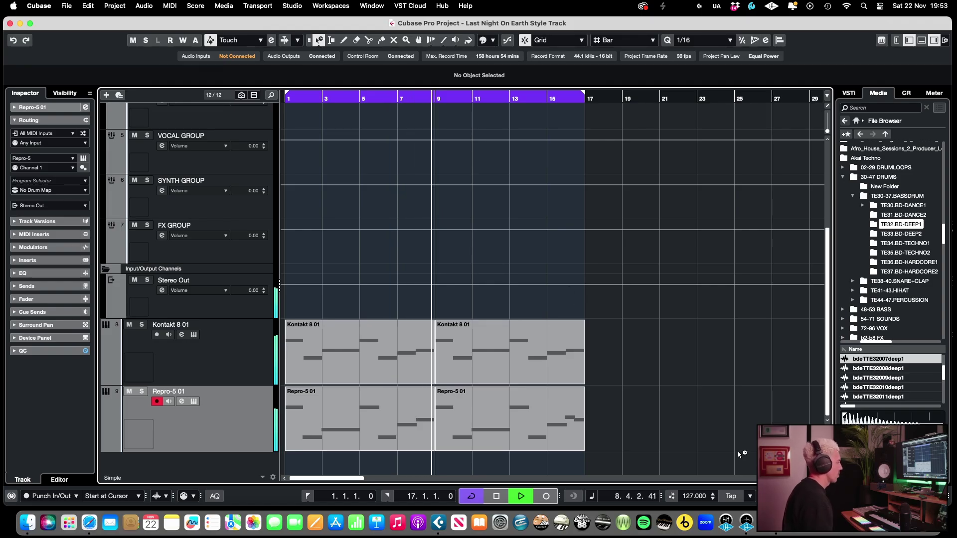
{"action": "key", "text": "space"}
Add a second Repro-5 instrument track, fed by all MIDI inputs and routed to Stereo Out, from the VST Instruments rack
{"action": "left_click", "coordinate": [292, 5]}
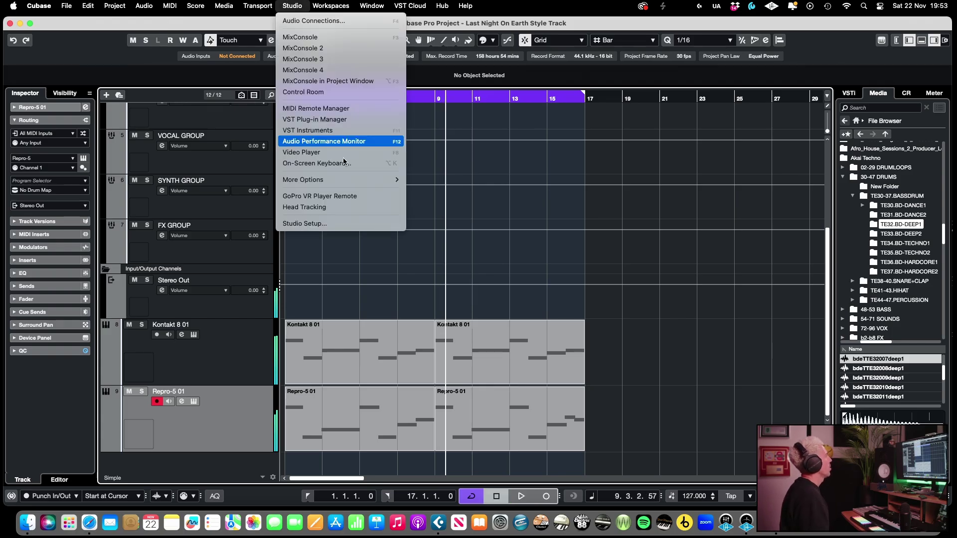
{"action": "left_click", "coordinate": [305, 131]}
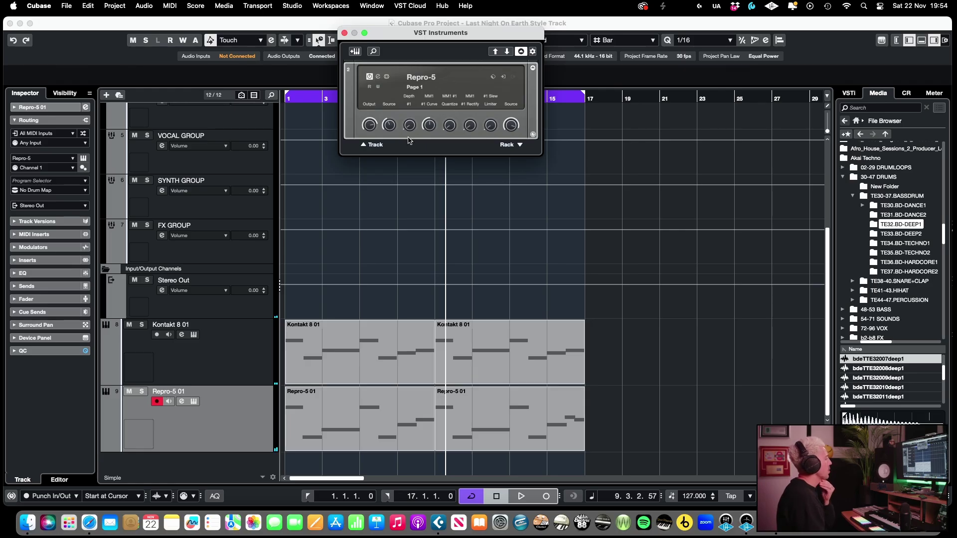
{"action": "left_click", "coordinate": [380, 144]}
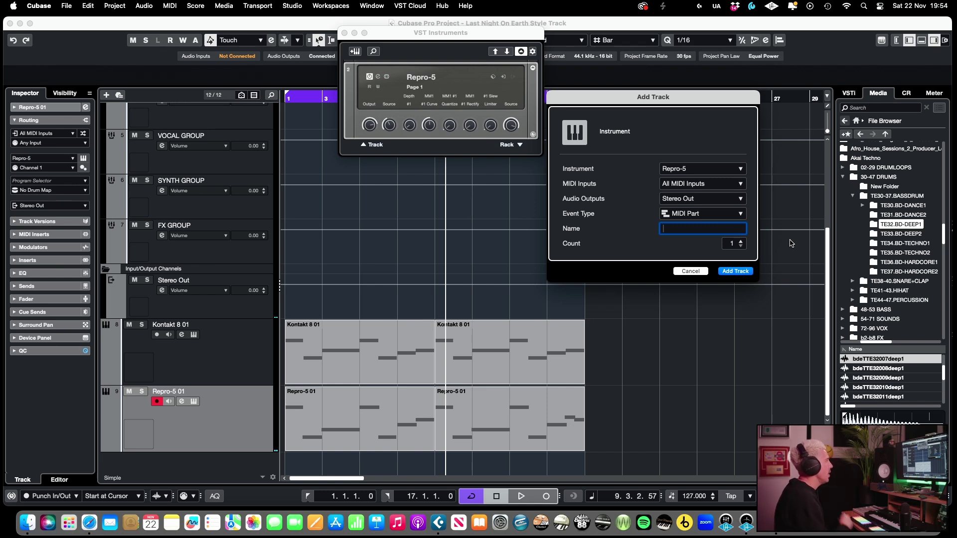
{"action": "left_click", "coordinate": [746, 274]}
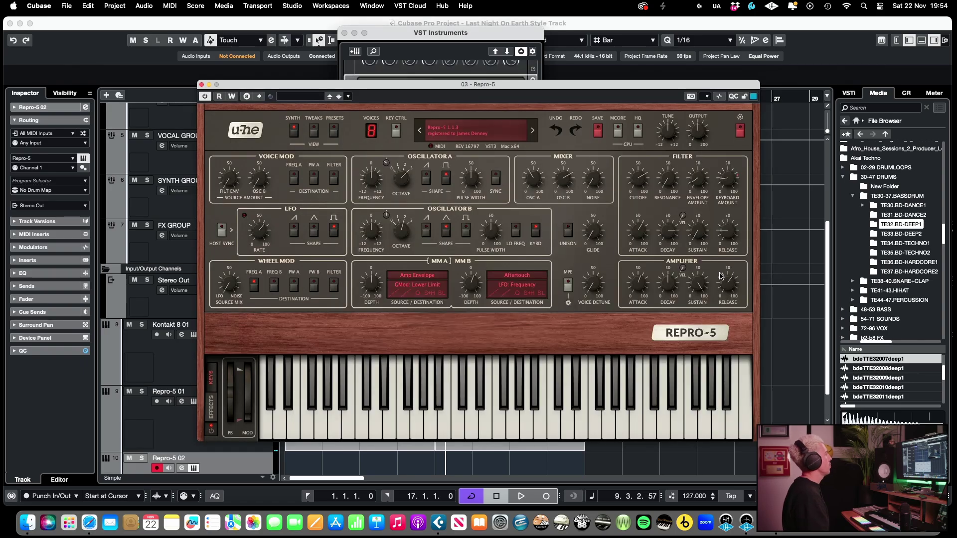
Audition ARK Woofer Death from the 01 Basses presets and load ARK Under Darkness on the new Repro-5
{"action": "left_click", "coordinate": [332, 132]}
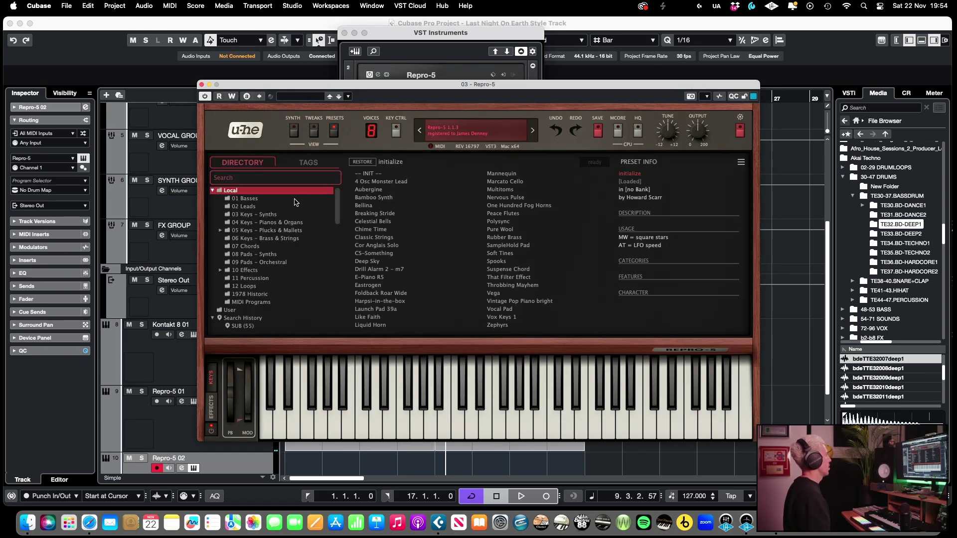
{"action": "left_click", "coordinate": [258, 200]}
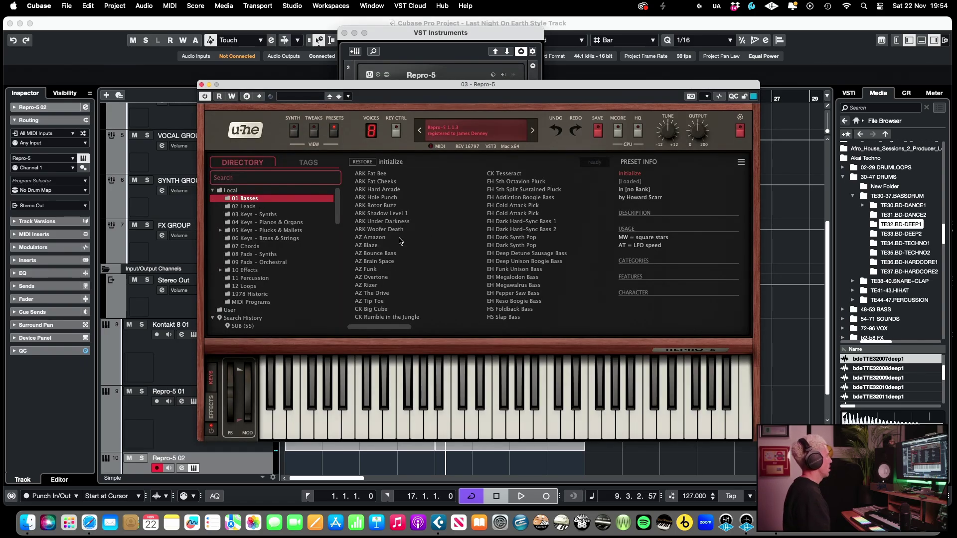
{"action": "left_click", "coordinate": [376, 230]}
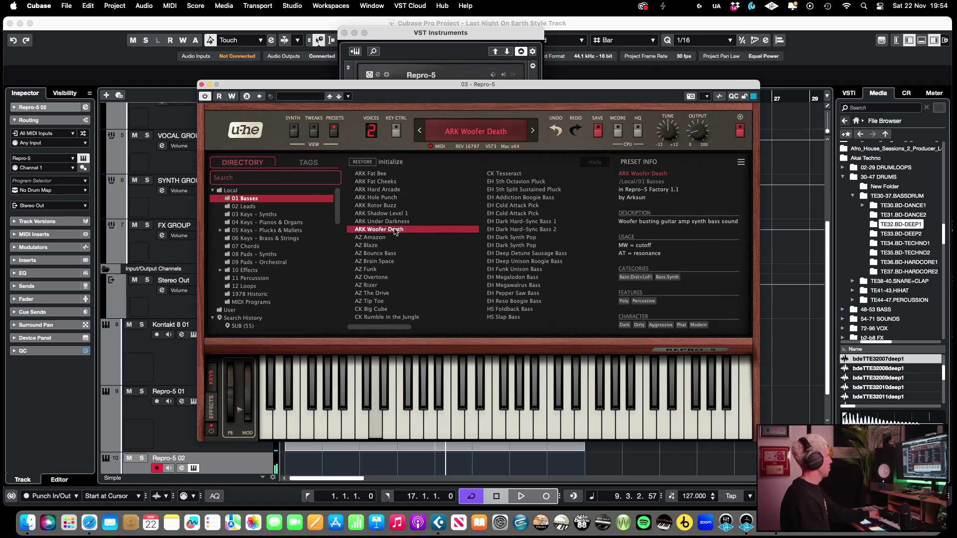
{"action": "left_click", "coordinate": [395, 221]}
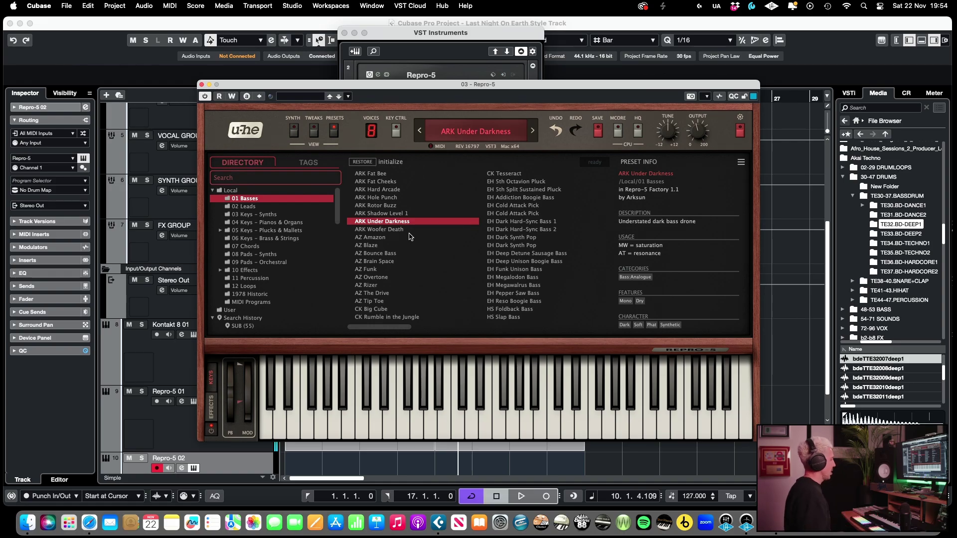
Close the instrument windows, stop playback and copy both Kontakt 8 parts onto the Repro-5 02 track at bars 1 and 9
{"action": "left_click", "coordinate": [344, 33]}
{"action": "left_click_drag", "start_coordinate": [457, 85], "coordinate": [569, 194]}
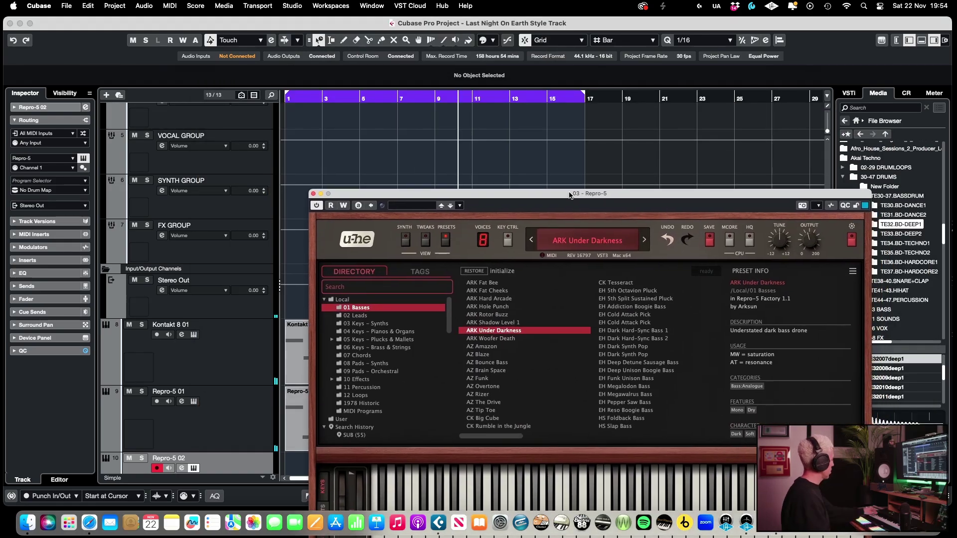
{"action": "left_click", "coordinate": [313, 194]}
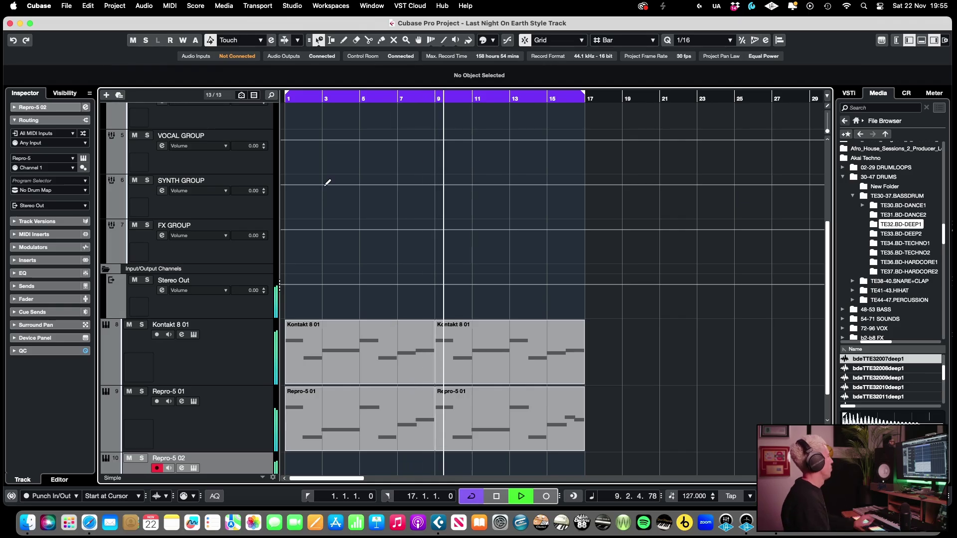
{"action": "key", "text": "space"}
{"action": "left_click", "coordinate": [328, 358]}
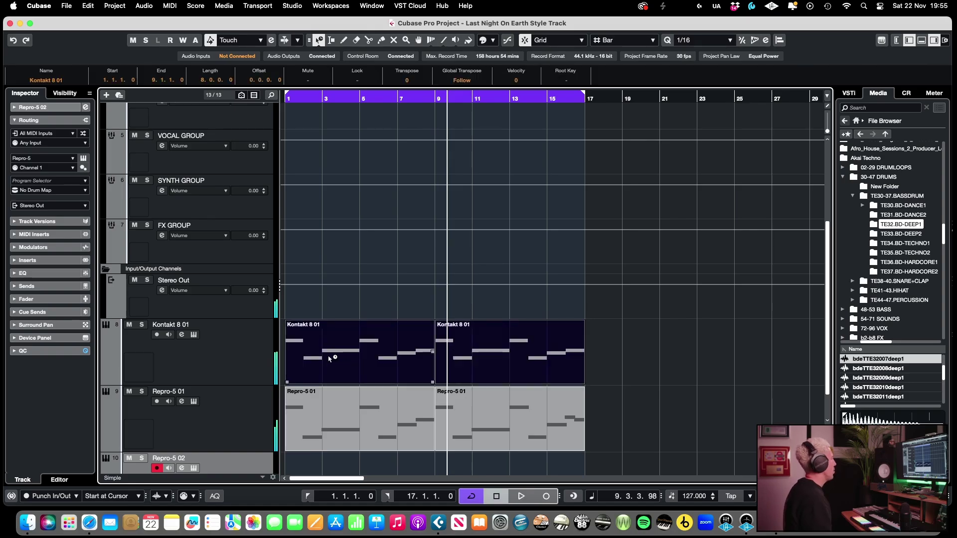
{"action": "left_click_drag", "start_coordinate": [329, 357], "coordinate": [314, 436]}
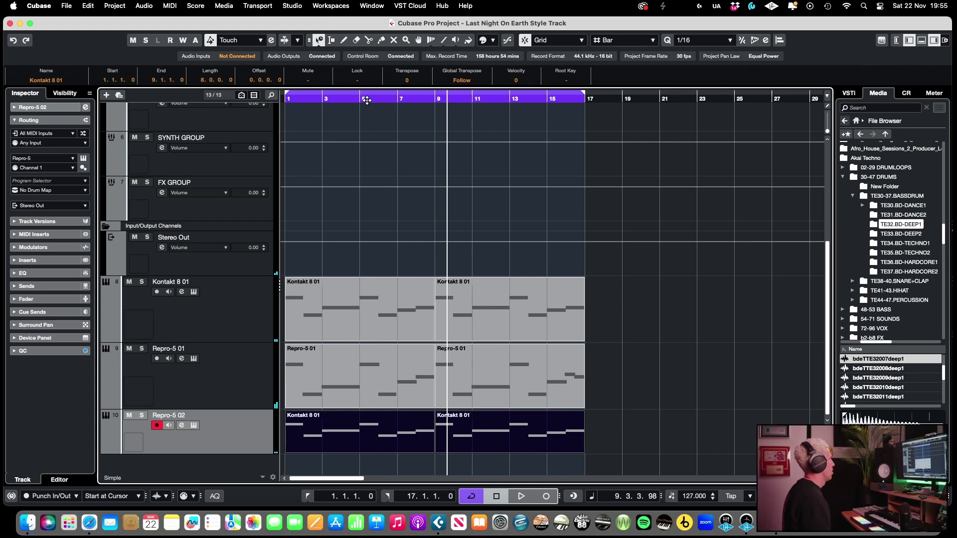
Play from bar 1 and transpose all notes of both copied parts down one octave in the Key Editor, from E3 to E2
{"action": "key", "text": "Home"}
{"action": "key", "text": "g"}
{"action": "key", "text": "space"}
{"action": "double_click", "coordinate": [548, 280]}
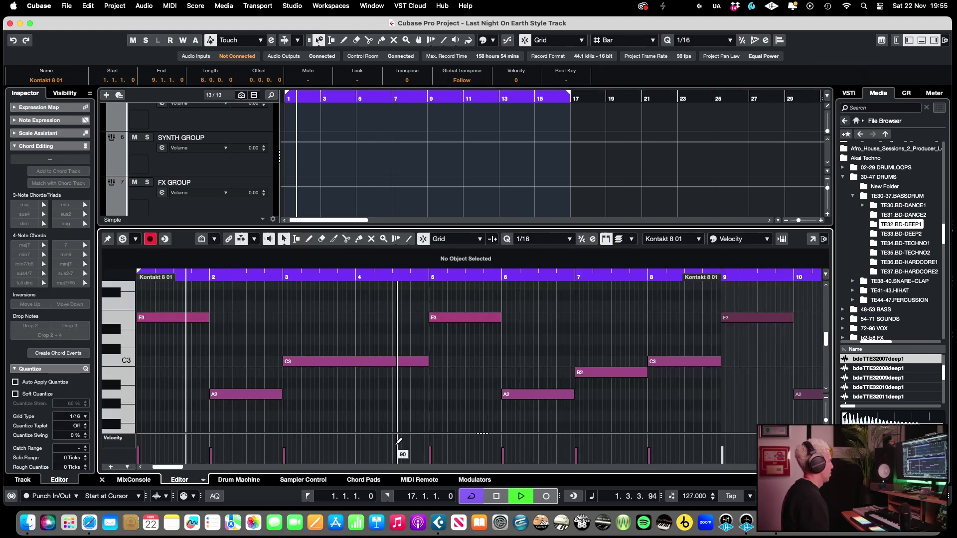
{"action": "key", "text": "super+a"}
{"action": "key", "text": "Down"}
{"action": "key", "text": "Down"}
{"action": "key", "text": "Down"}
{"action": "key", "text": "Down"}
{"action": "key", "text": "Down"}
{"action": "key", "text": "Down"}
{"action": "key", "text": "Down"}
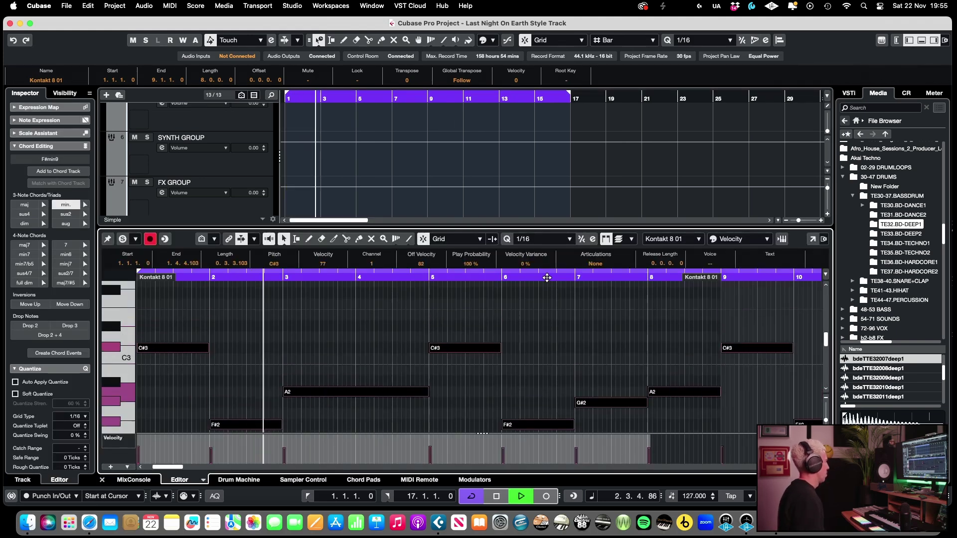
{"action": "key", "text": "Down"}
{"action": "key", "text": "Down"}
{"action": "key", "text": "Down"}
{"action": "key", "text": "Down"}
{"action": "key", "text": "Down"}
{"action": "key", "text": "Down"}
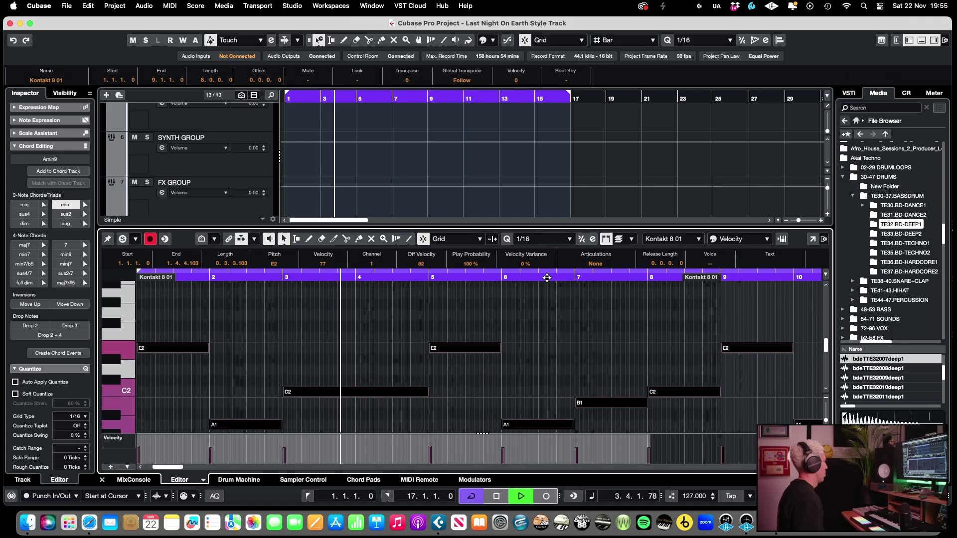
{"action": "key", "text": "Up"}
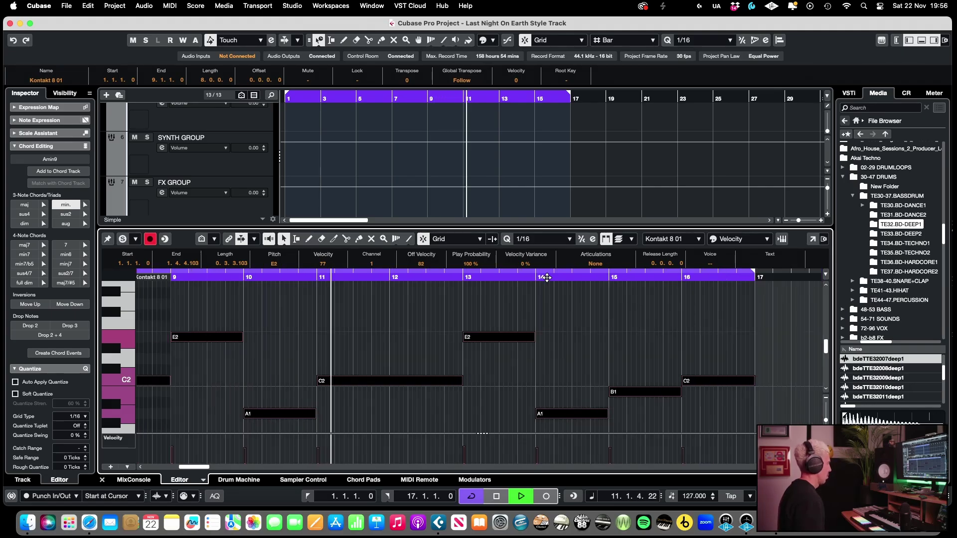
Stop playback, transpose all selected notes down another octave to start on E1, and resume playing
{"action": "key", "text": "space"}
{"action": "key", "text": "Down"}
{"action": "key", "text": "Down"}
{"action": "key", "text": "Down"}
{"action": "key", "text": "Down"}
{"action": "key", "text": "Down"}
{"action": "key", "text": "Down"}
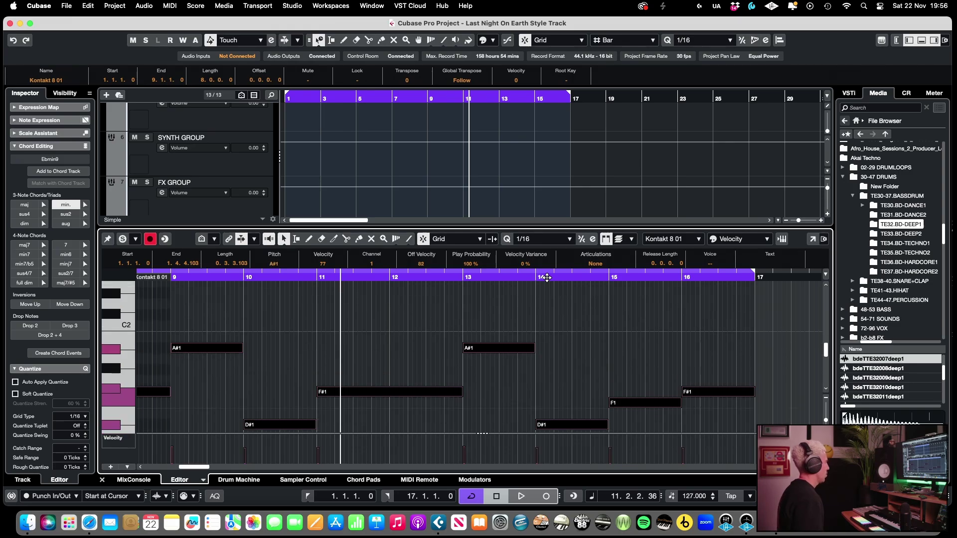
{"action": "key", "text": "Down"}
{"action": "key", "text": "Down"}
{"action": "key", "text": "Down"}
{"action": "key", "text": "Down"}
{"action": "key", "text": "Down"}
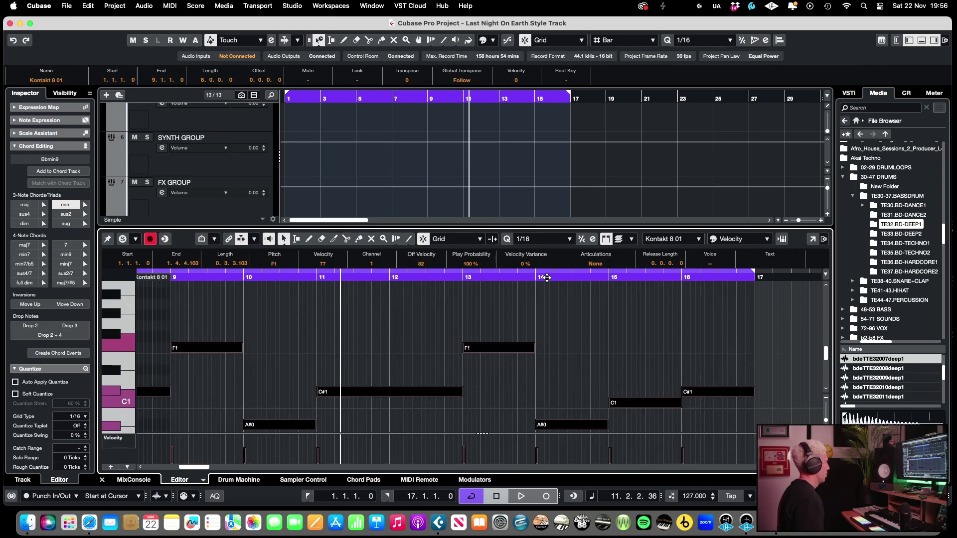
{"action": "key", "text": "Down"}
{"action": "key", "text": "space"}
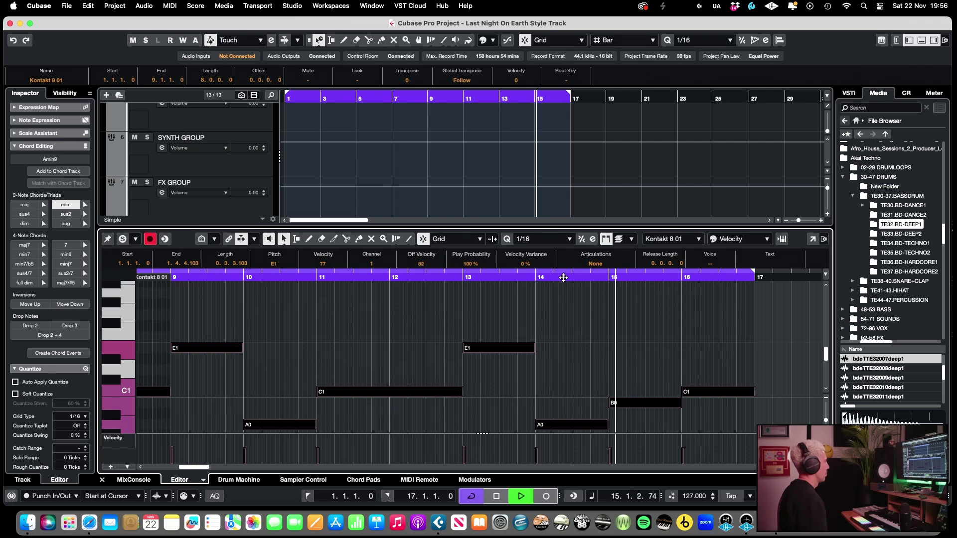
Close the Key Editor and mute the Kontakt 8 01 and Repro-5 01 tracks to hear the bass alone
{"action": "left_click", "coordinate": [326, 395]}
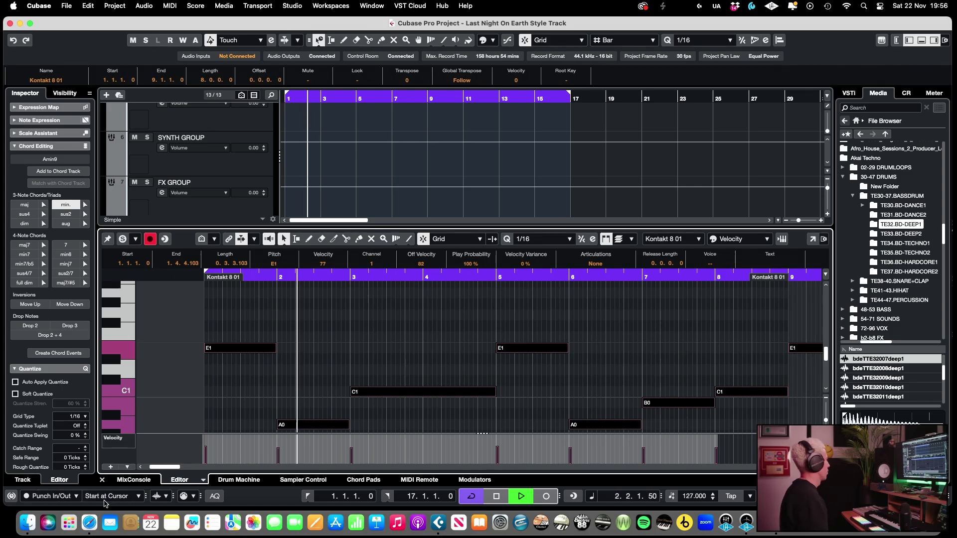
{"action": "left_click", "coordinate": [102, 479]}
{"action": "left_click", "coordinate": [129, 282]}
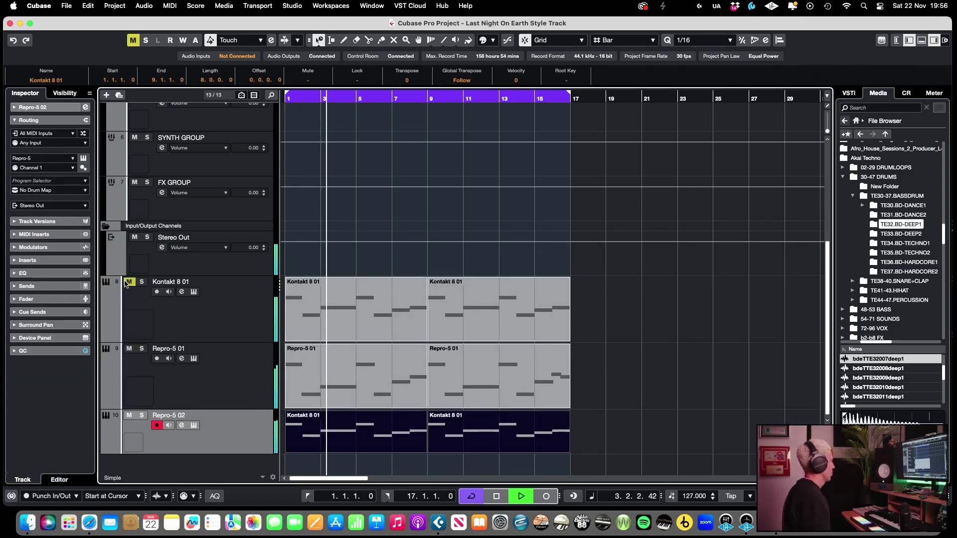
{"action": "left_click", "coordinate": [128, 349]}
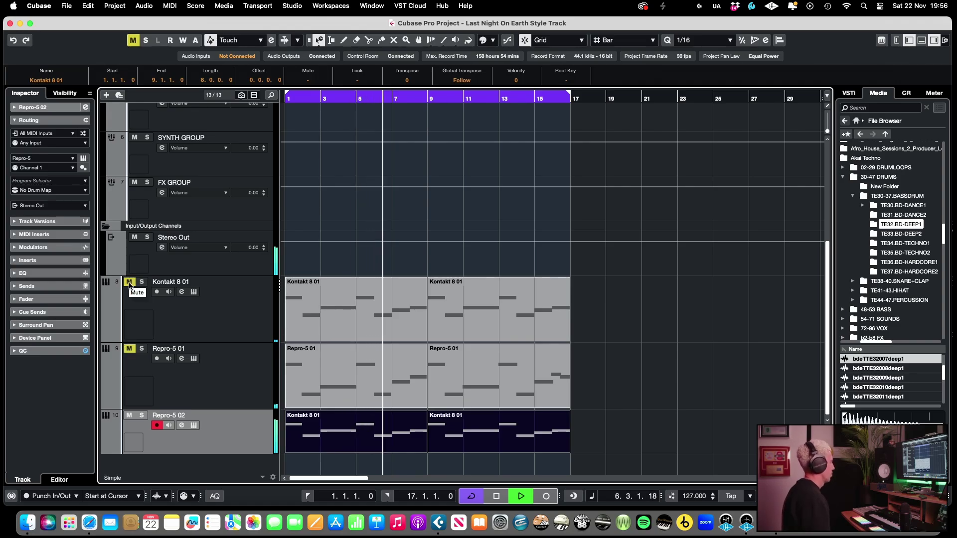
Reopen the bass parts in the Key Editor, select all their notes for review and close the editor
{"action": "double_click", "coordinate": [381, 425]}
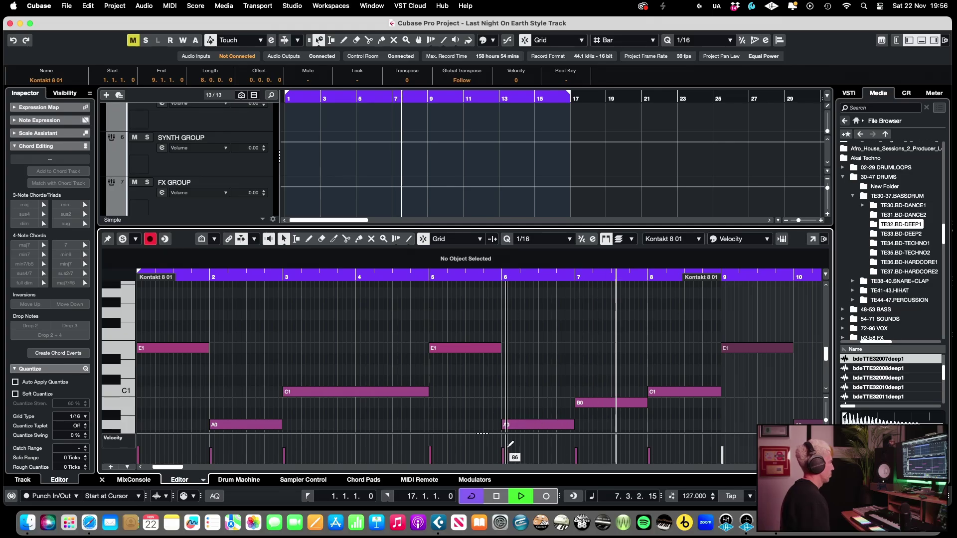
{"action": "key", "text": "super+a"}
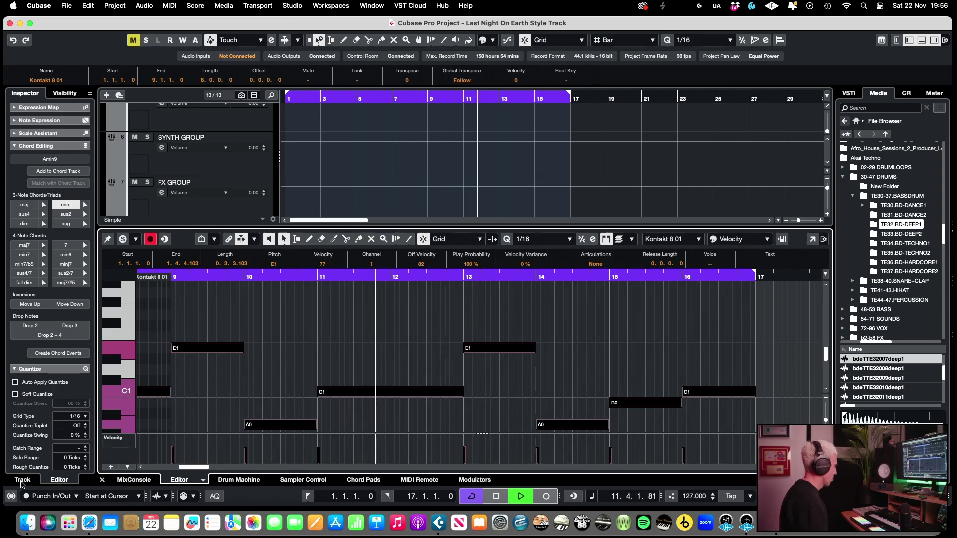
{"action": "left_click", "coordinate": [102, 480]}
Show the synth controls of the Repro-5 02 bass instrument and unmute the Kontakt 8 01 track
{"action": "left_click", "coordinate": [83, 158]}
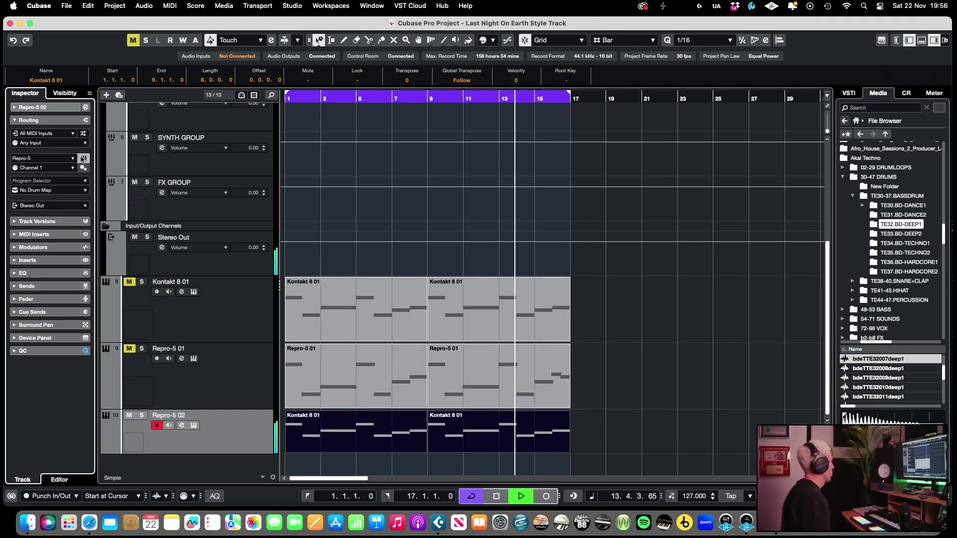
{"action": "left_click", "coordinate": [405, 240]}
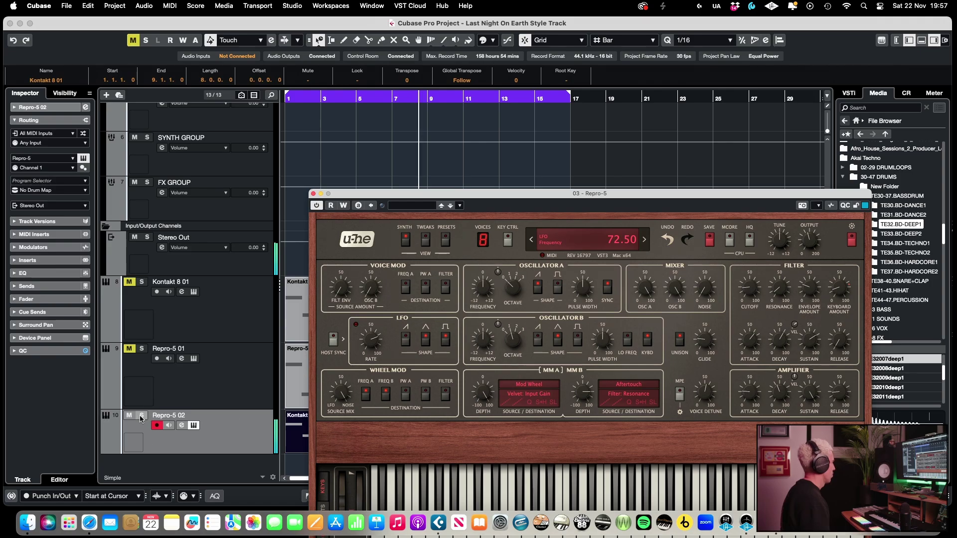
{"action": "left_click", "coordinate": [128, 282]}
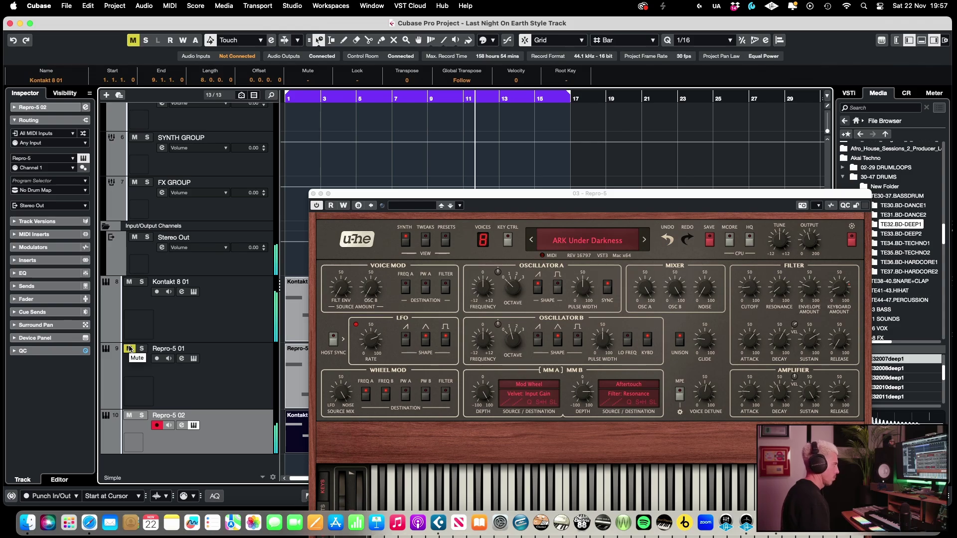
Move the Repro-5 window fully into view and raise the bass patch's filter cutoff to 42 during playback
{"action": "left_click_drag", "start_coordinate": [578, 194], "coordinate": [477, 135]}
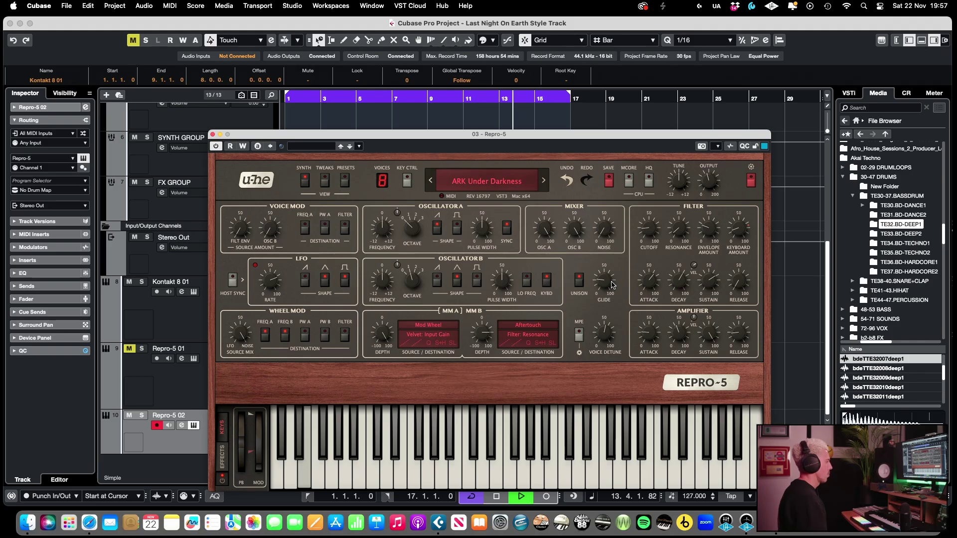
{"action": "key", "text": "space"}
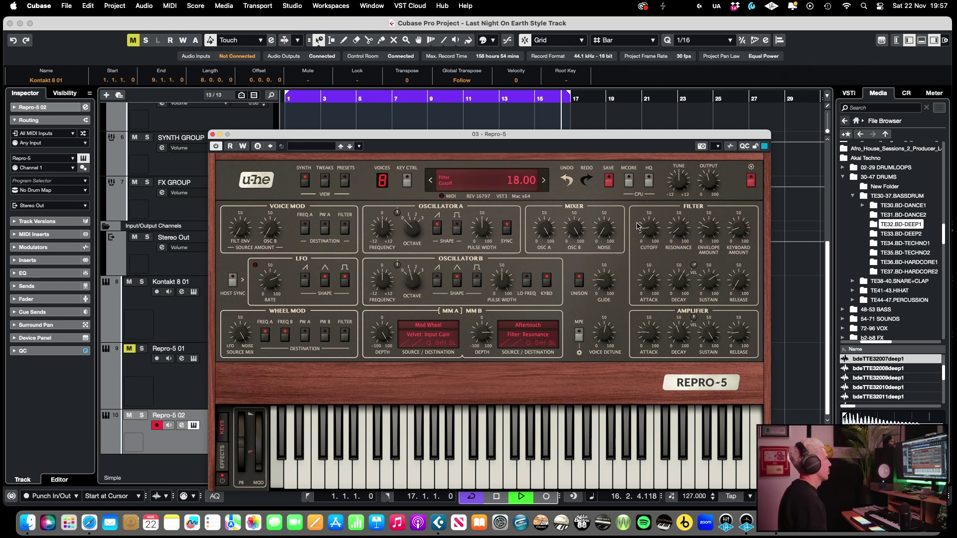
{"action": "left_click_drag", "start_coordinate": [649, 235], "coordinate": [649, 231]}
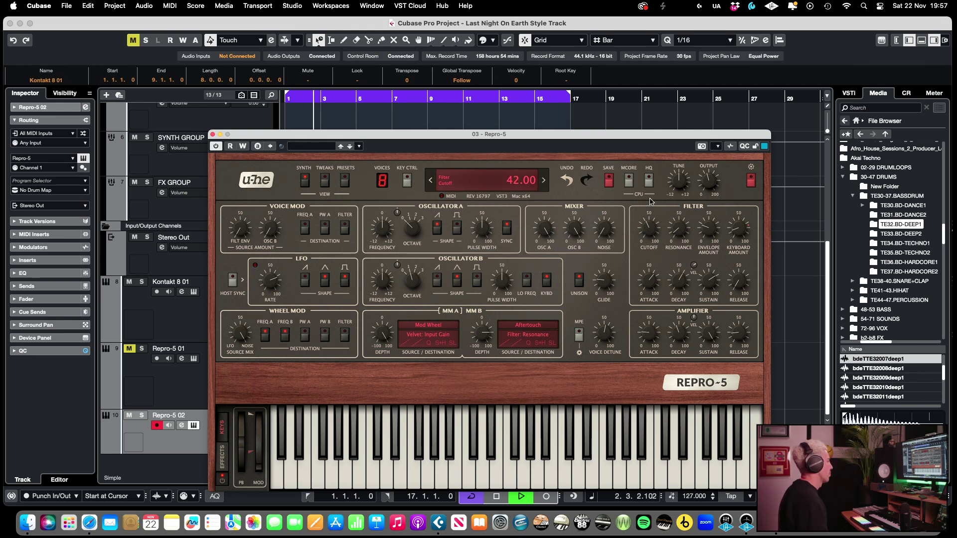
Lower the Repro-5 bass patch's filter cutoff to 27 during playback
{"action": "left_click_drag", "start_coordinate": [650, 190], "coordinate": [650, 186]}
{"action": "key", "text": "space"}
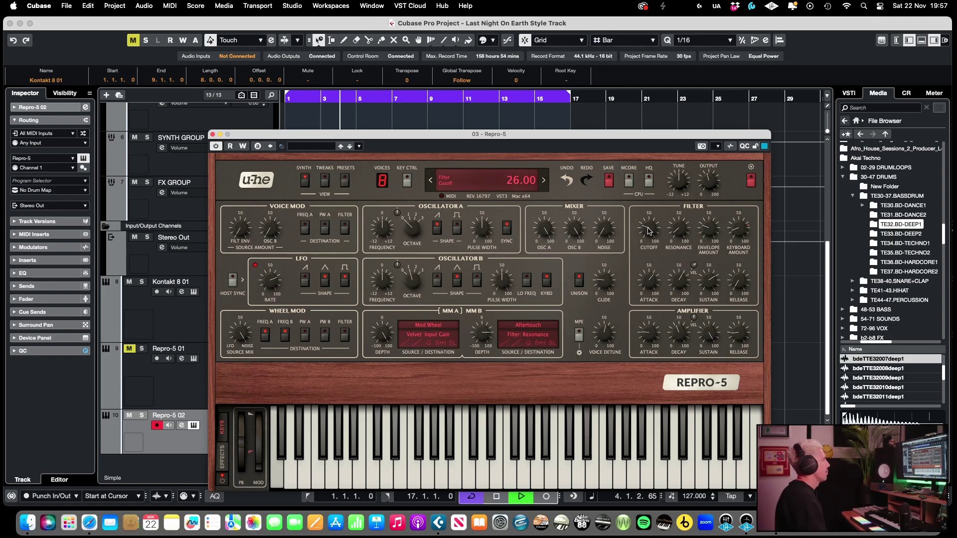
{"action": "left_click_drag", "start_coordinate": [649, 215], "coordinate": [649, 210]}
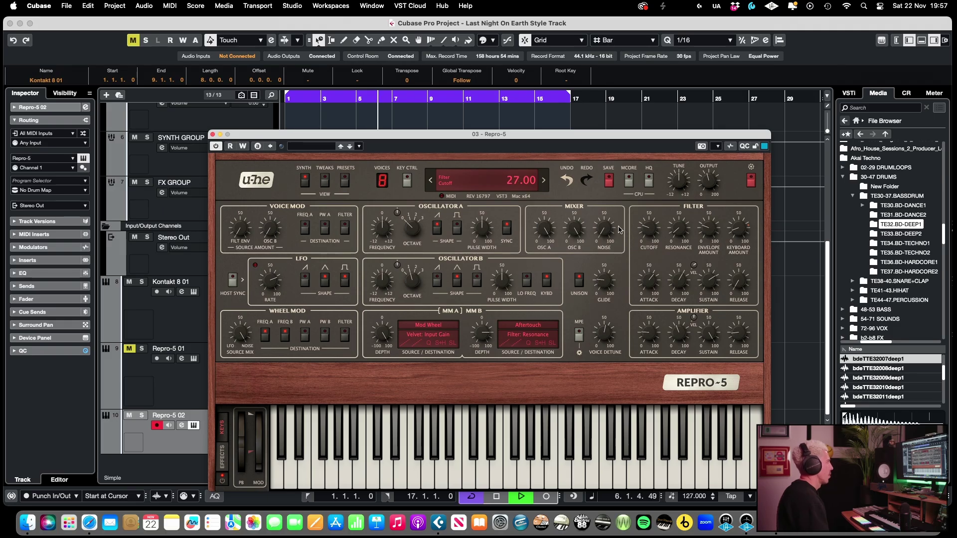
Unmute the Repro-5 01 track to hear the bass with the other parts and close the Repro-5 instrument window
{"action": "left_click", "coordinate": [129, 350]}
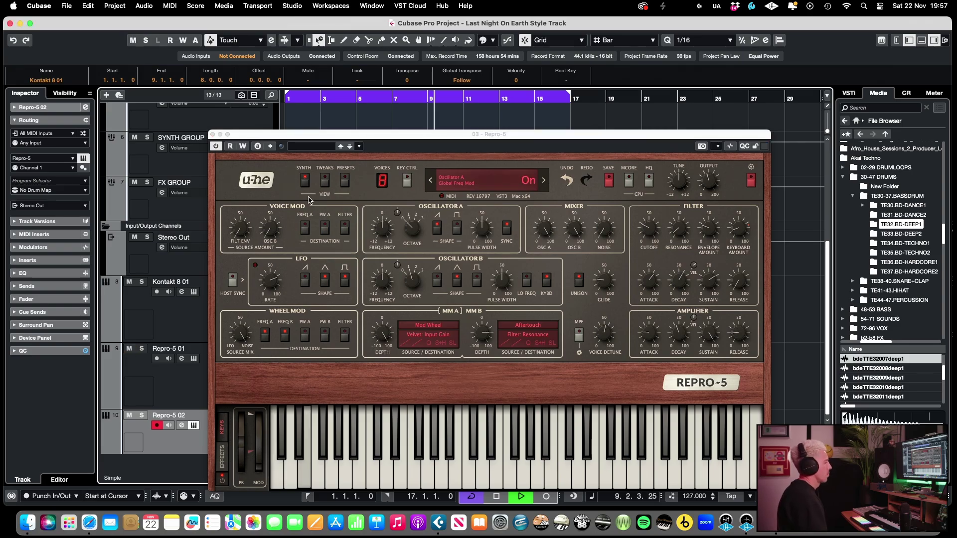
{"action": "left_click", "coordinate": [215, 143]}
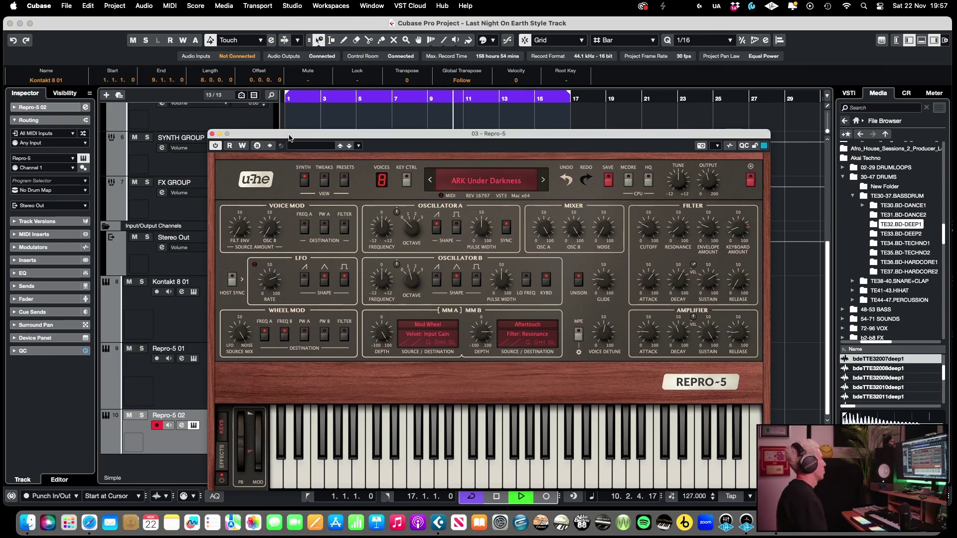
{"action": "left_click", "coordinate": [212, 133]}
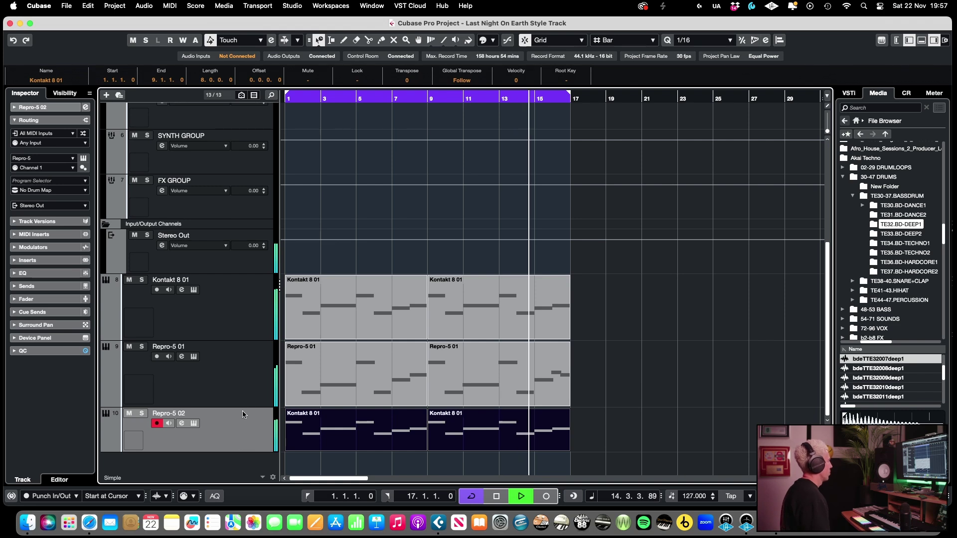
Reduce the heights of the Kontakt 8 01 and Repro-5 01 tracks and deselect all parts in the arrangement
{"action": "left_click_drag", "start_coordinate": [240, 407], "coordinate": [239, 338]}
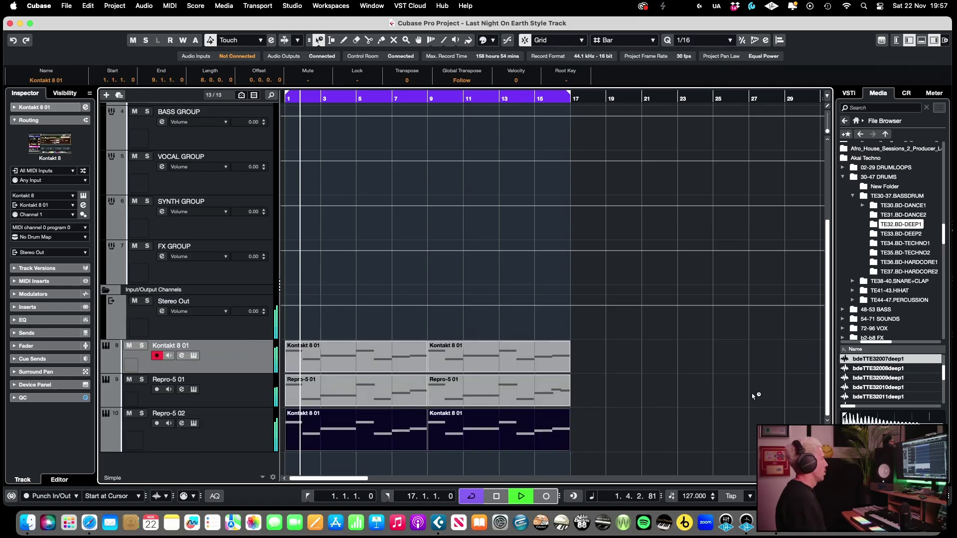
{"action": "left_click", "coordinate": [716, 406]}
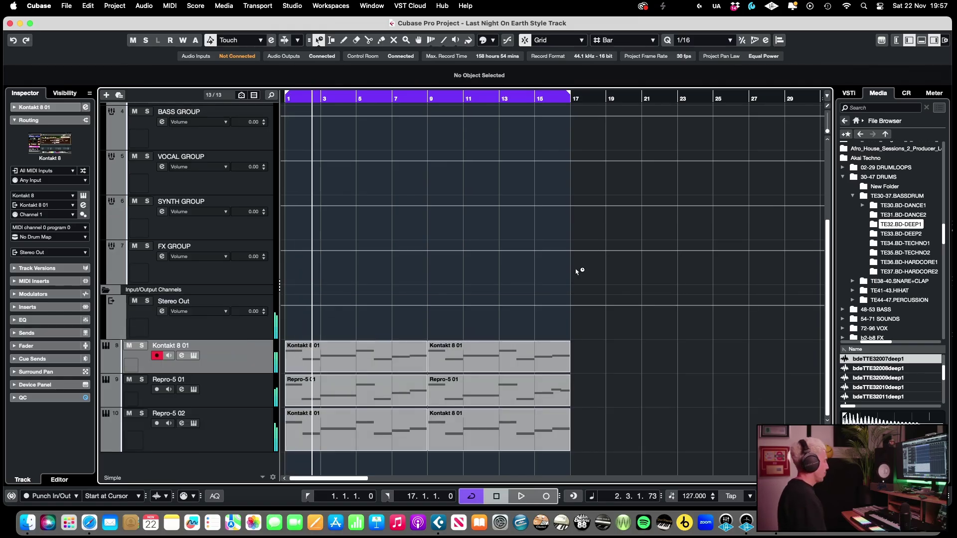
Open the VST Instruments rack window
{"action": "left_click", "coordinate": [292, 6]}
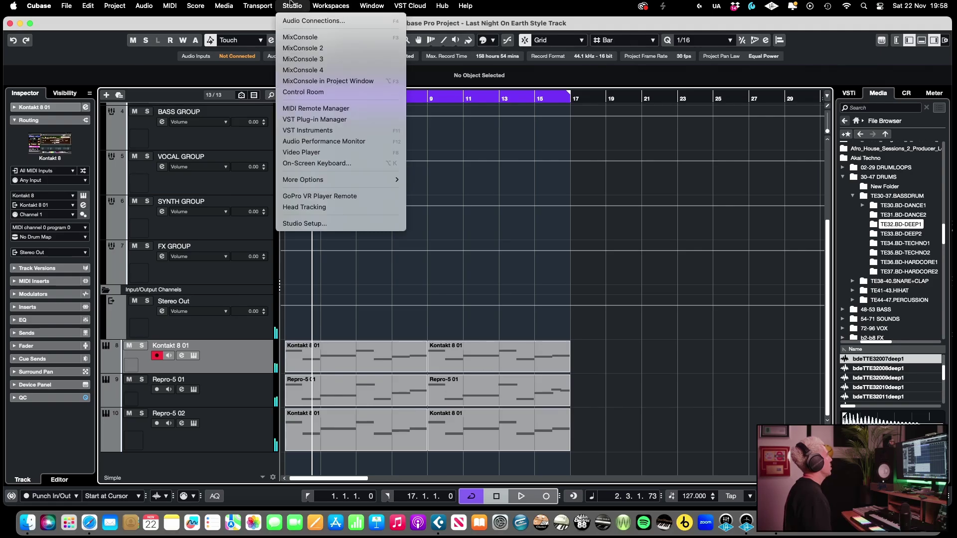
{"action": "left_click", "coordinate": [315, 131]}
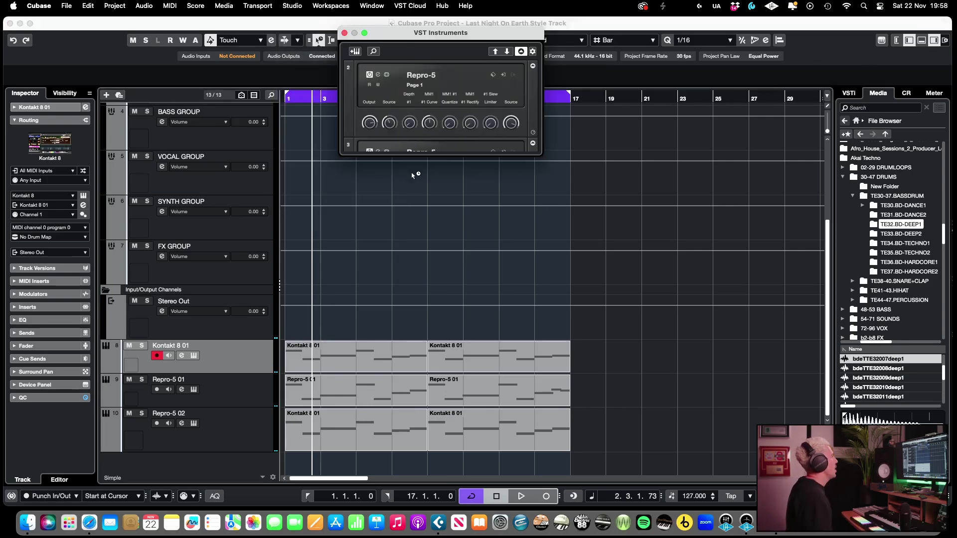